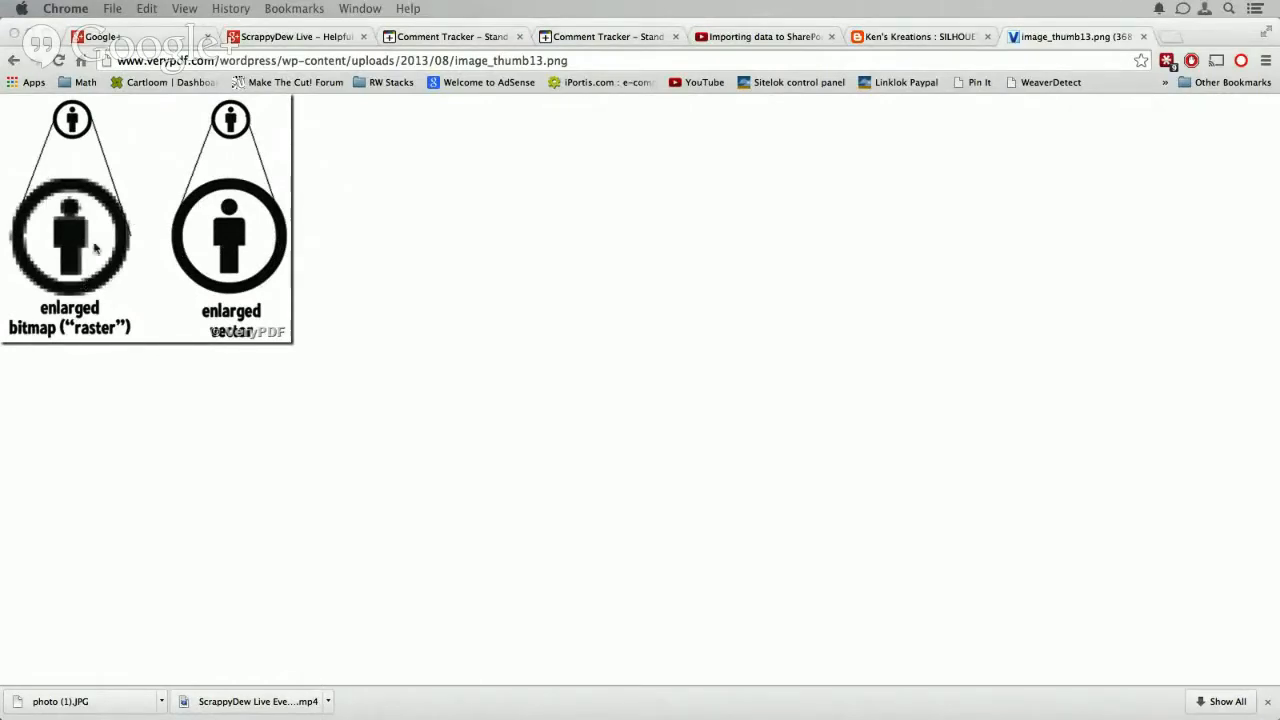
{"action": "key", "text": "ctrl+grave"}
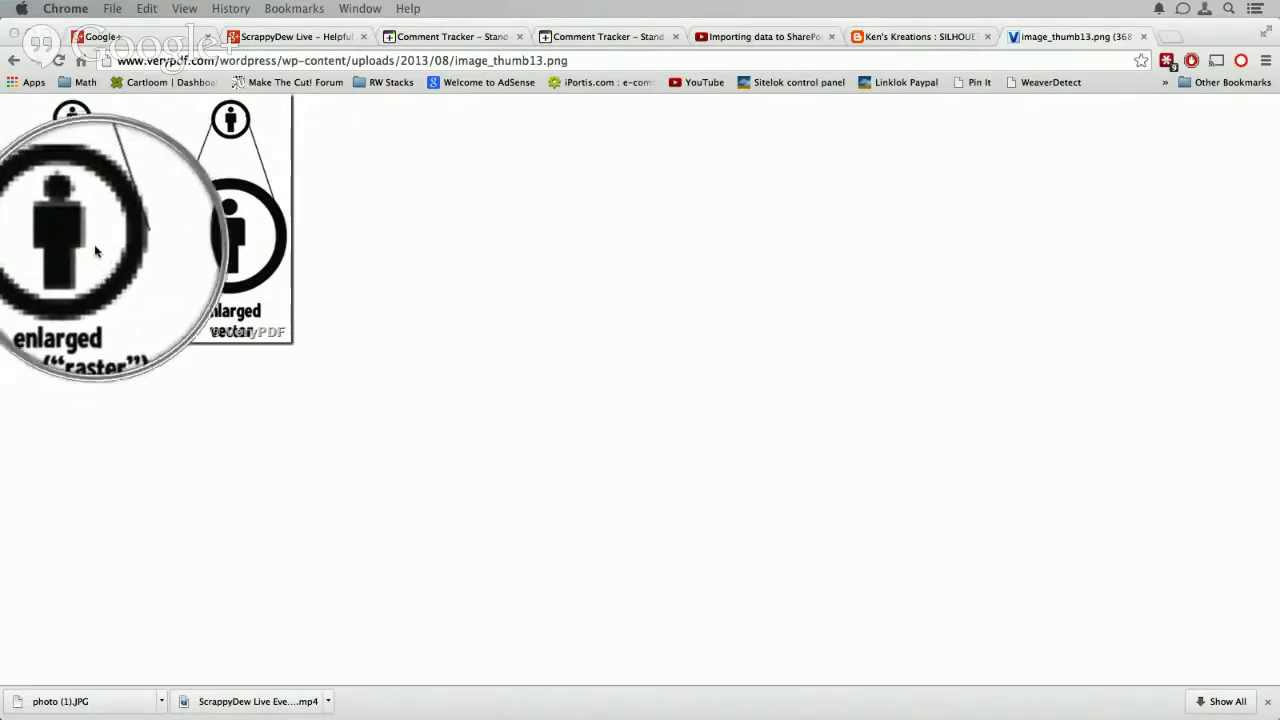
{"action": "key", "text": "ctrl+grave"}
{"action": "key", "text": "ctrl+grave"}
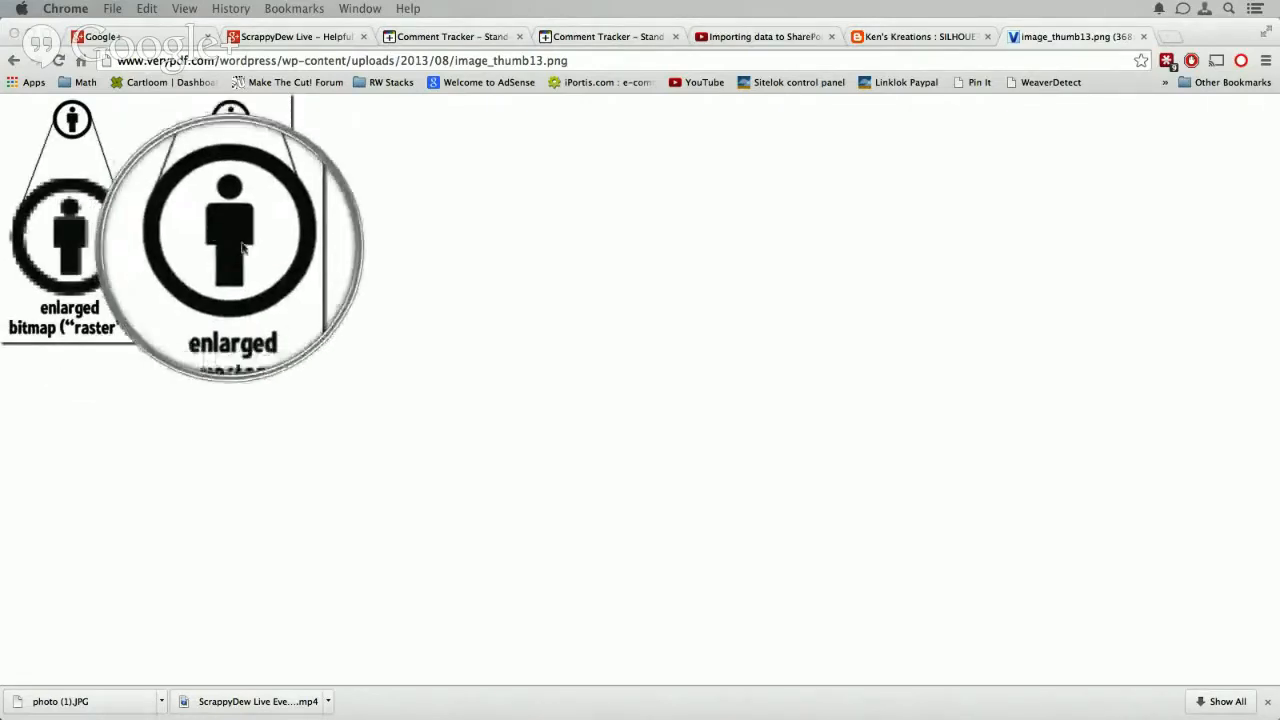
{"action": "key", "text": "ctrl+grave"}
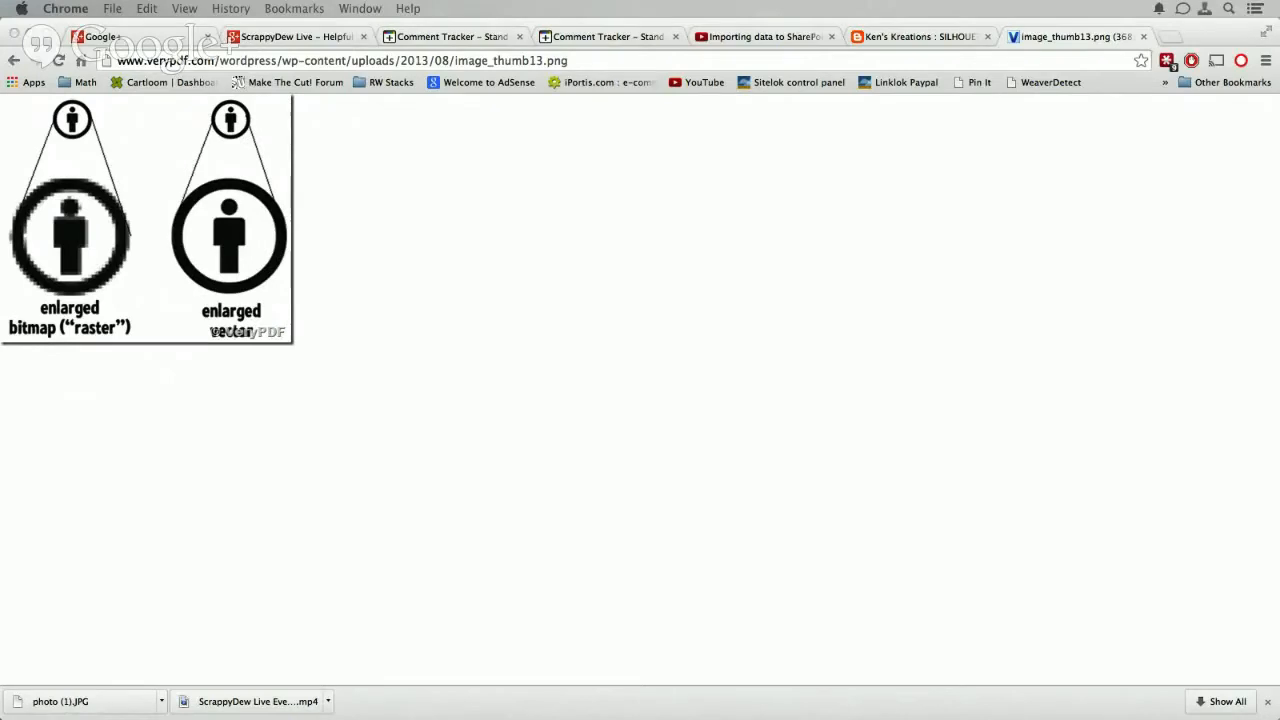
- Switch to the PDF manual in Adobe Reader and zoom in on the page text up to 6400%
{"action": "left_click_drag", "start_coordinate": [1279, 12], "coordinate": [713, 9]}
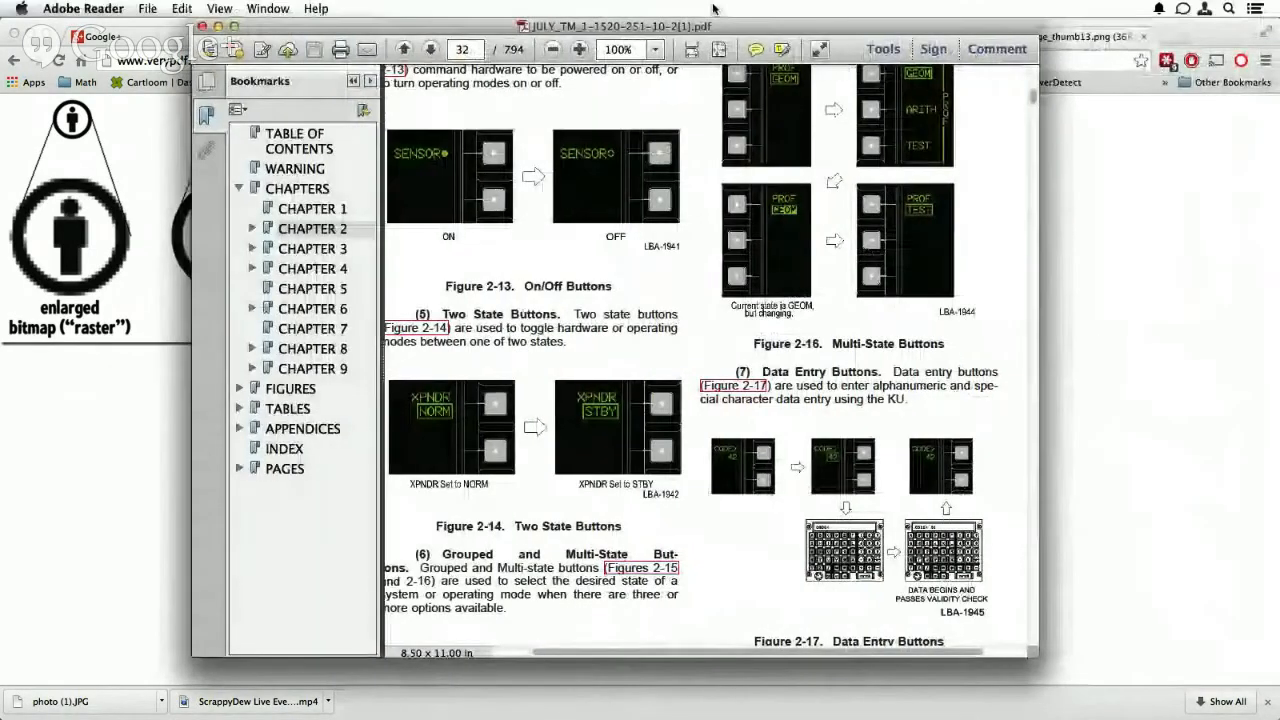
{"action": "left_click", "coordinate": [579, 49]}
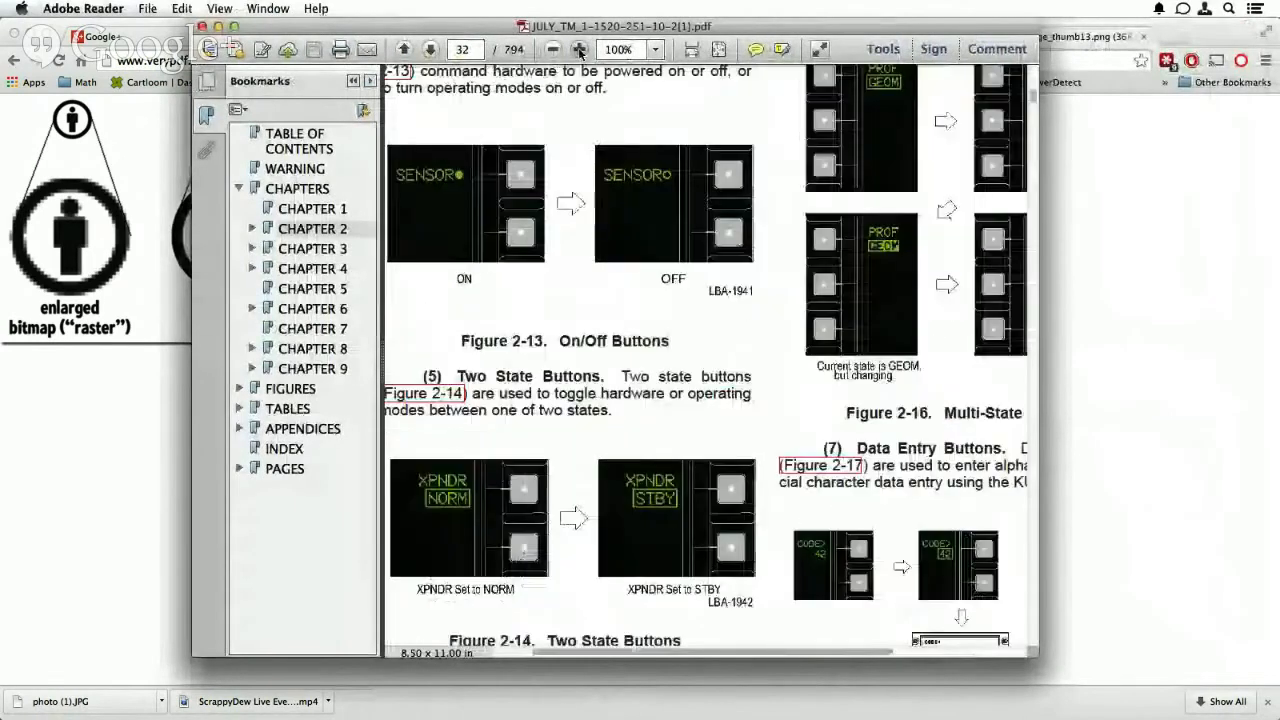
{"action": "left_click", "coordinate": [579, 49]}
{"action": "left_click", "coordinate": [579, 49]}
{"action": "left_click", "coordinate": [579, 49]}
{"action": "left_click", "coordinate": [579, 49]}
{"action": "left_click", "coordinate": [579, 49]}
{"action": "left_click", "coordinate": [579, 49]}
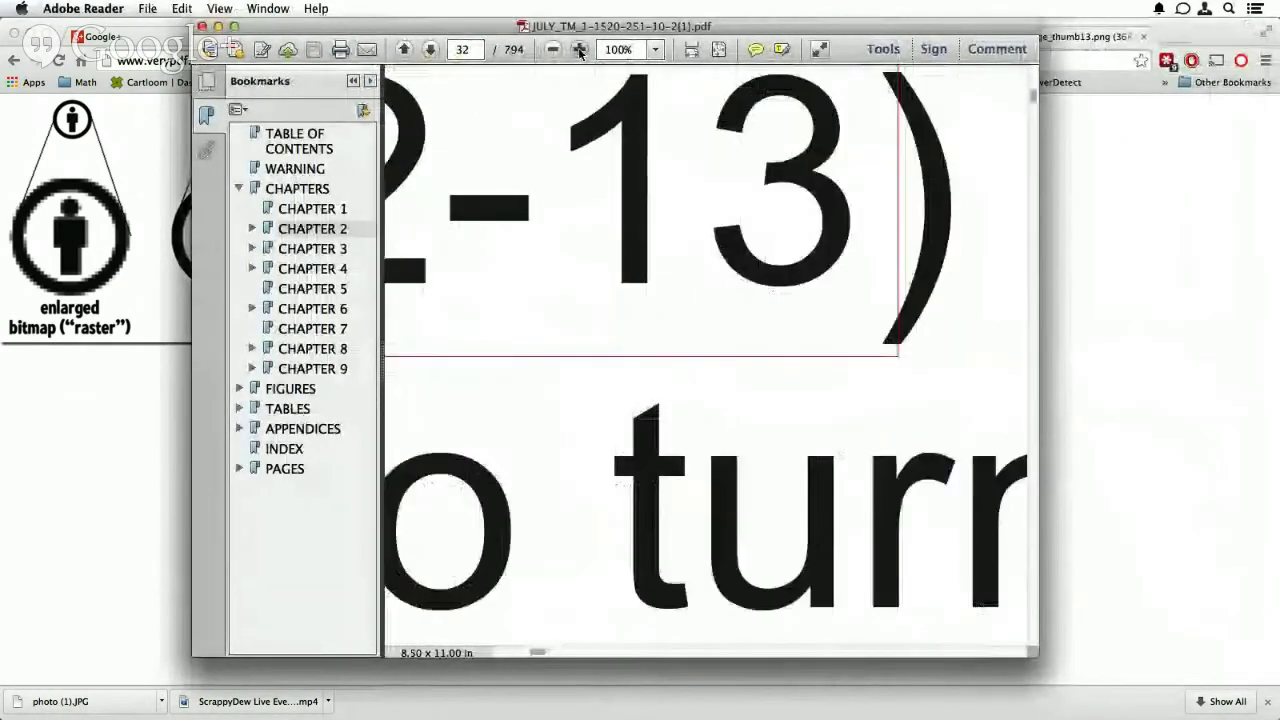
{"action": "left_click", "coordinate": [579, 49]}
{"action": "left_click", "coordinate": [579, 49]}
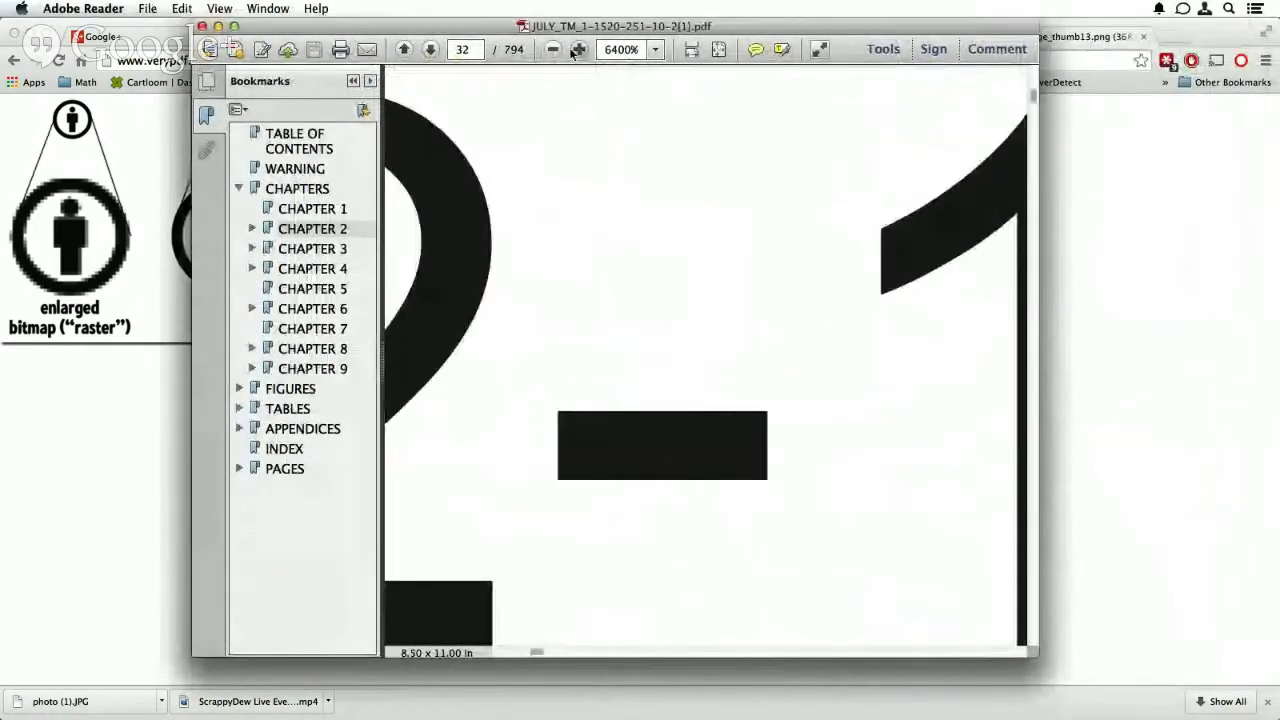
- Zoom the PDF back out to 400% and close the Adobe Reader window
{"action": "left_click", "coordinate": [553, 51]}
{"action": "left_click", "coordinate": [553, 51]}
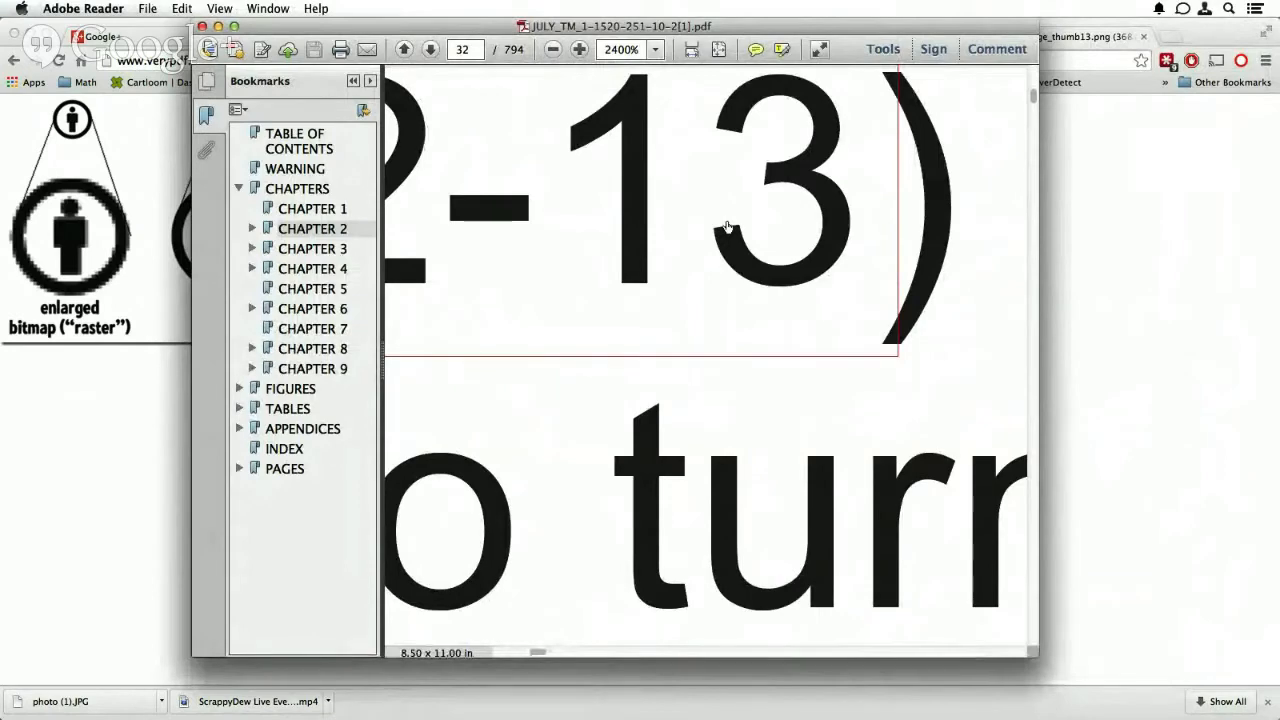
{"action": "left_click", "coordinate": [555, 50]}
{"action": "left_click", "coordinate": [555, 50]}
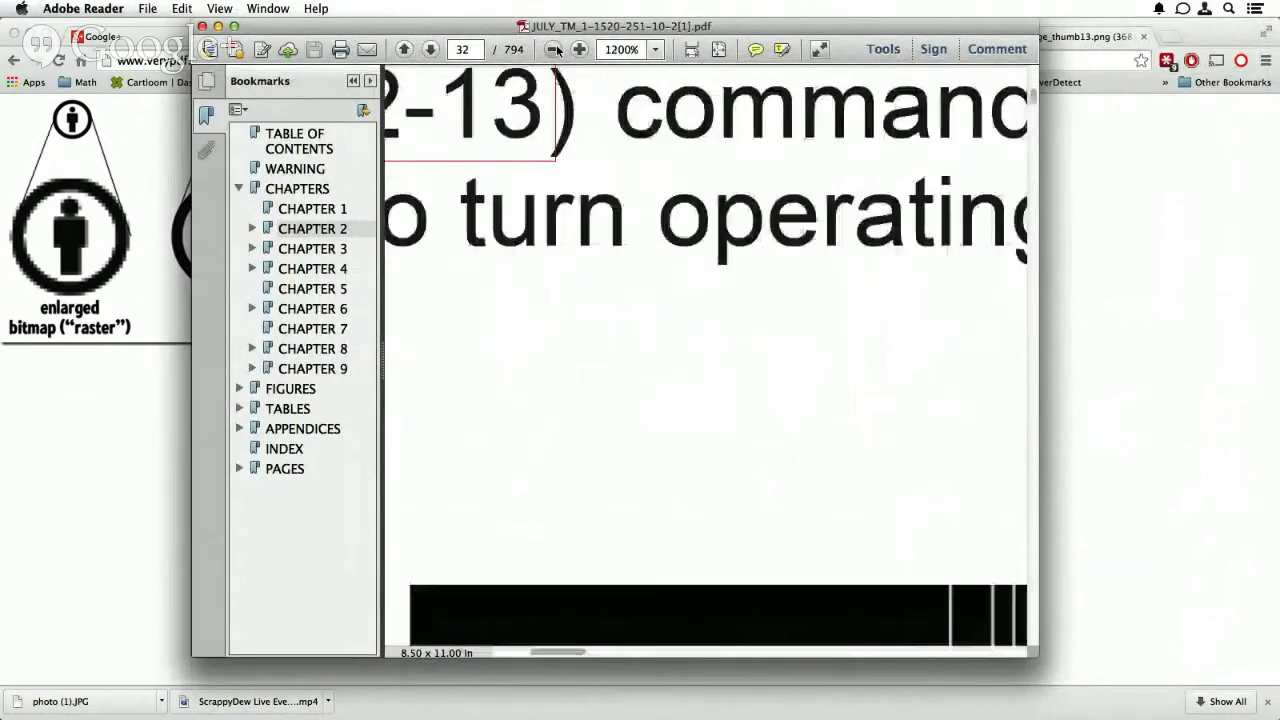
{"action": "left_click", "coordinate": [555, 50]}
{"action": "left_click", "coordinate": [555, 50]}
{"action": "left_click", "coordinate": [555, 50]}
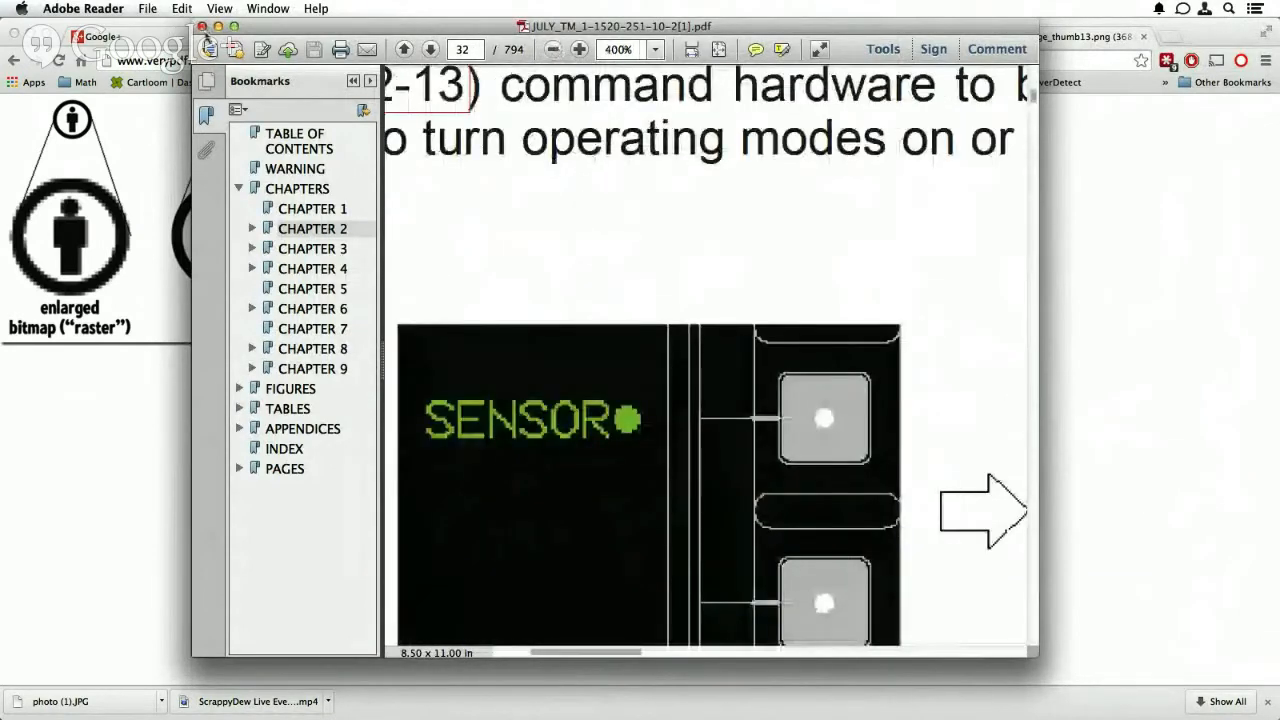
{"action": "left_click", "coordinate": [202, 27]}
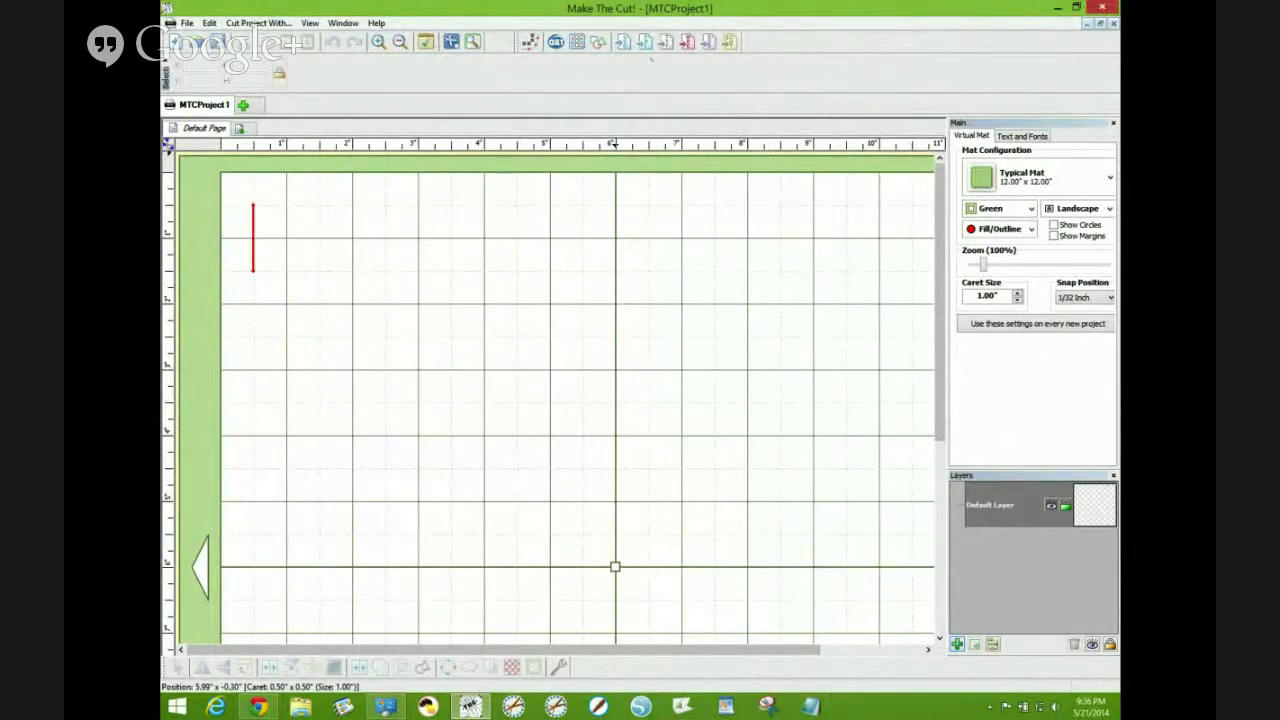
- Import the VectorFree-Design-Pack-Variety PDF file onto the cutting mat
{"action": "left_click", "coordinate": [646, 42]}
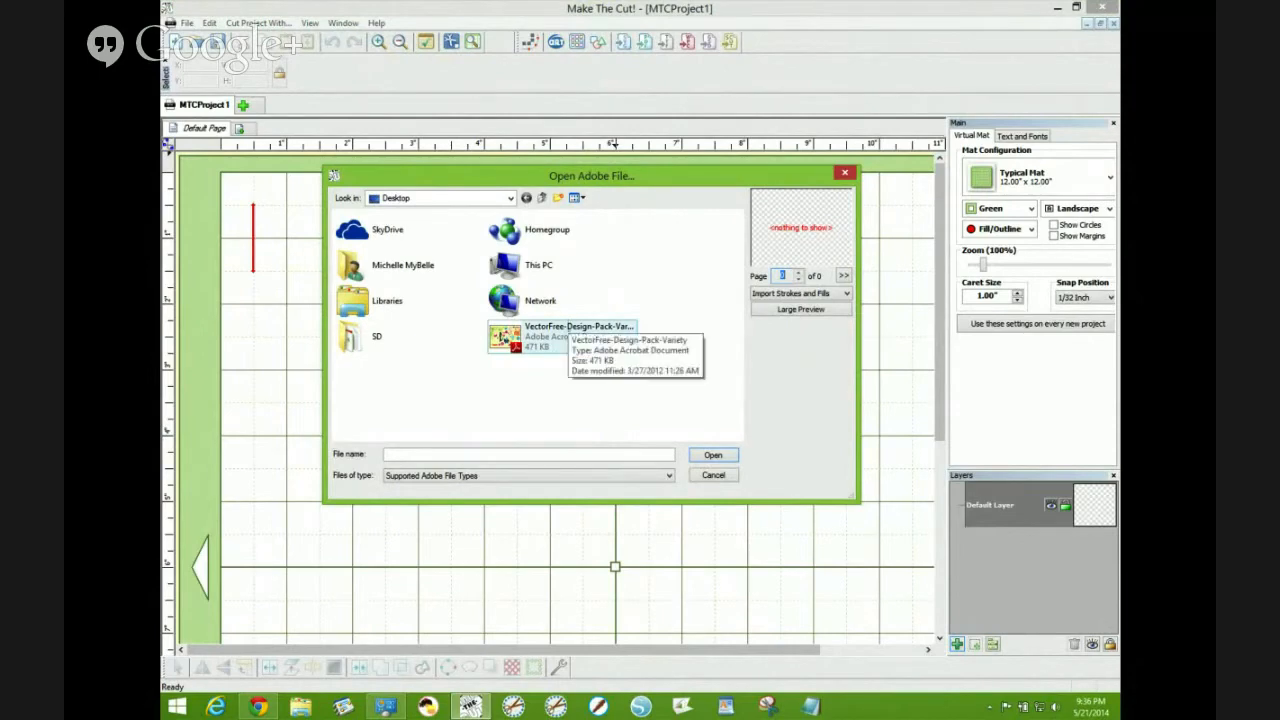
{"action": "left_click", "coordinate": [550, 338]}
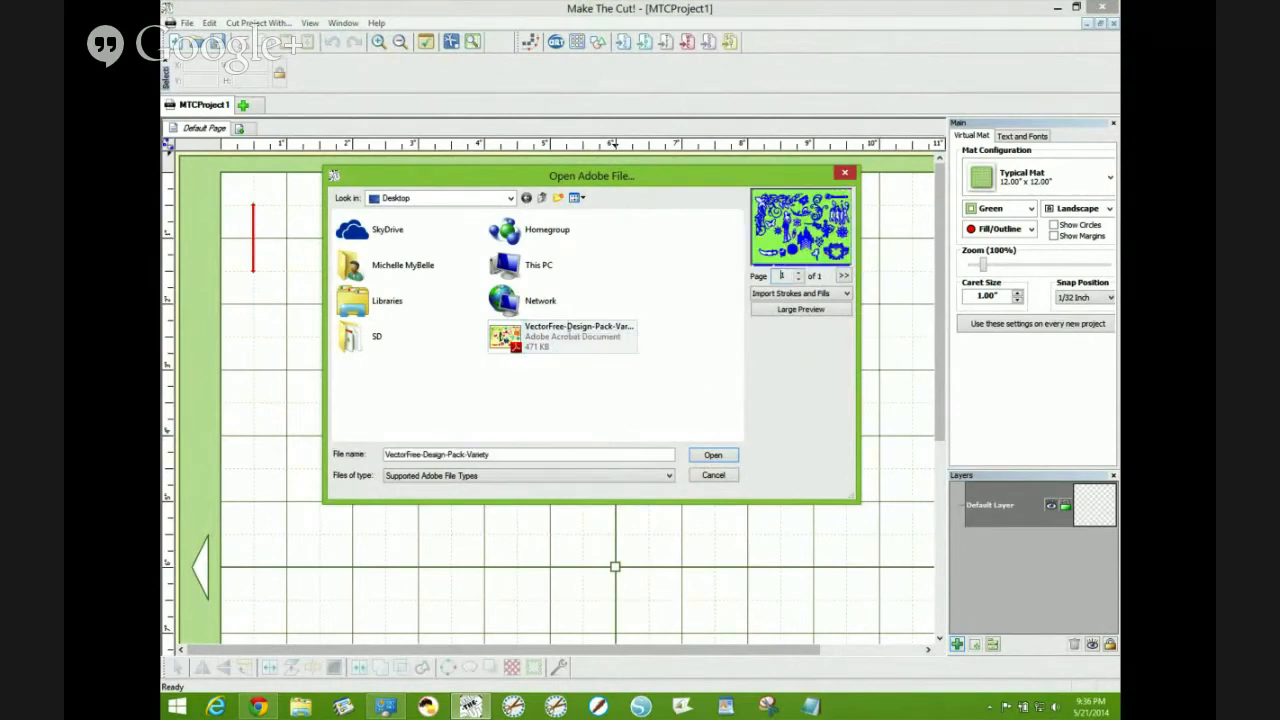
{"action": "left_click", "coordinate": [713, 455]}
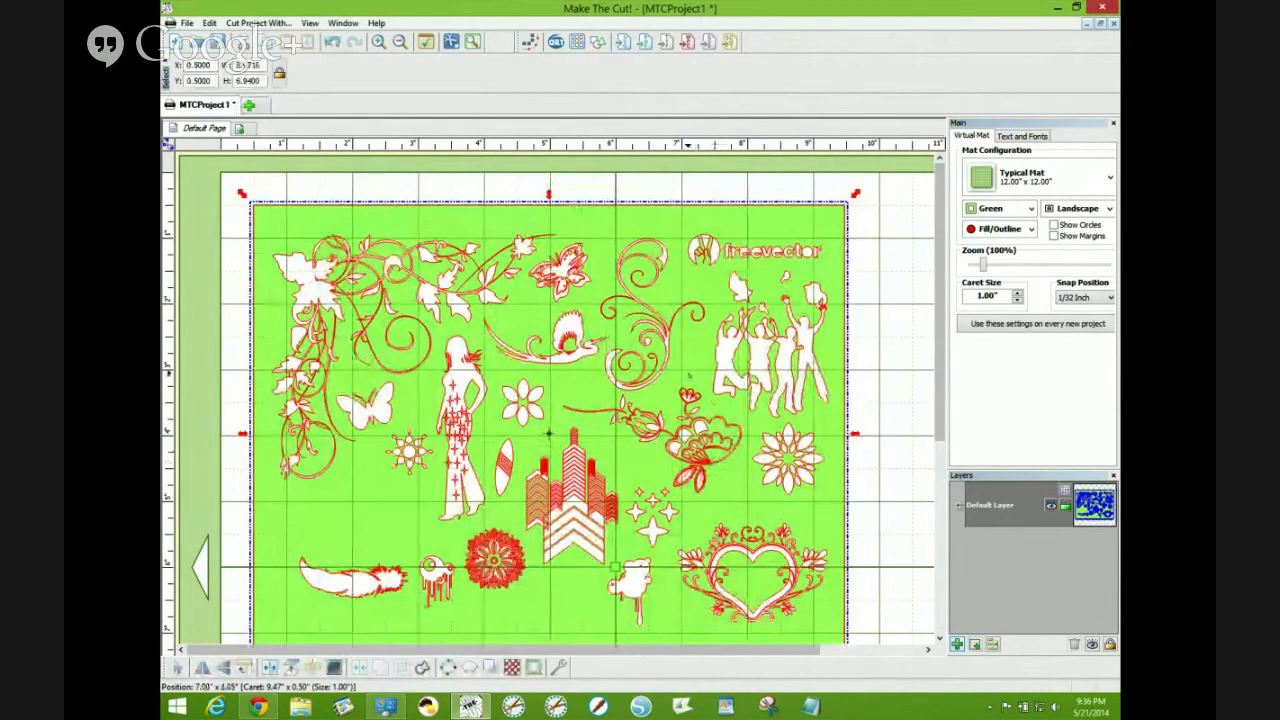
{"action": "scroll", "coordinate": [700, 396], "scroll_direction": "down", "scroll_amount": 7}
{"action": "scroll", "coordinate": [688, 373], "scroll_direction": "up", "scroll_amount": 6}
{"action": "scroll", "coordinate": [554, 398], "scroll_direction": "down", "scroll_amount": 1}
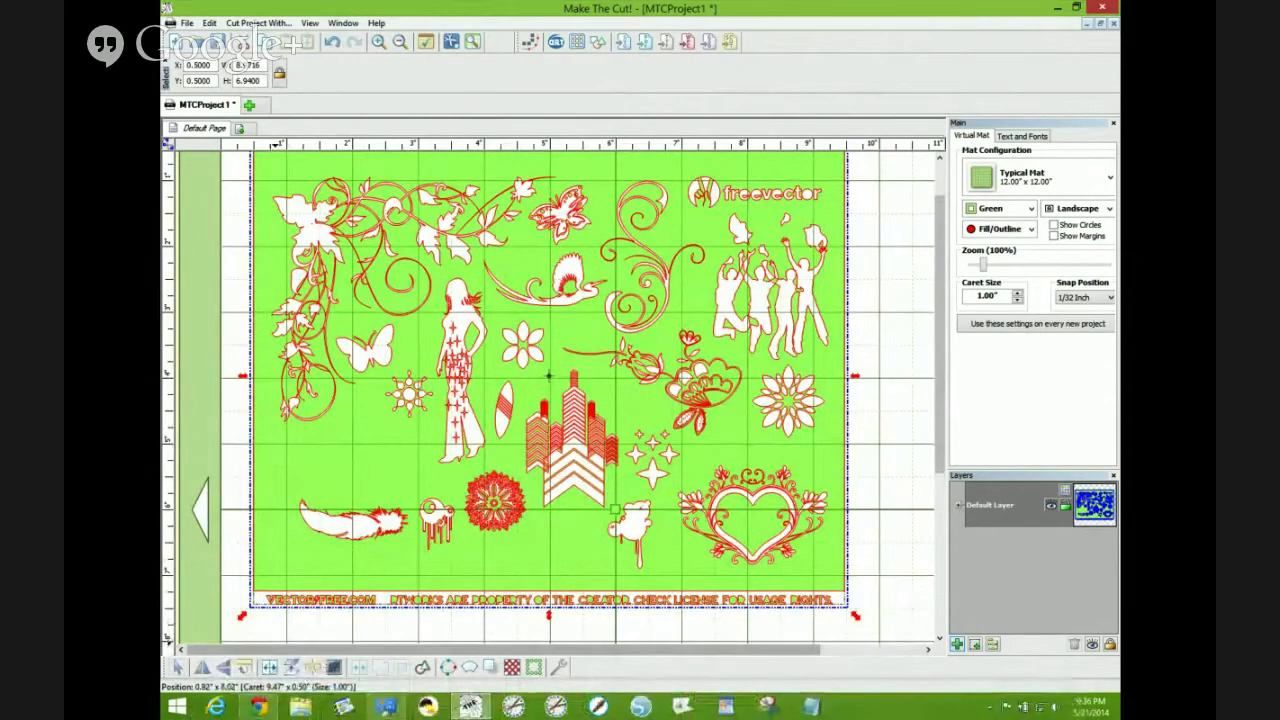
- Switch to the browser and review the Vector Design Pack download page on vectorfree.com
{"action": "left_click", "coordinate": [258, 707]}
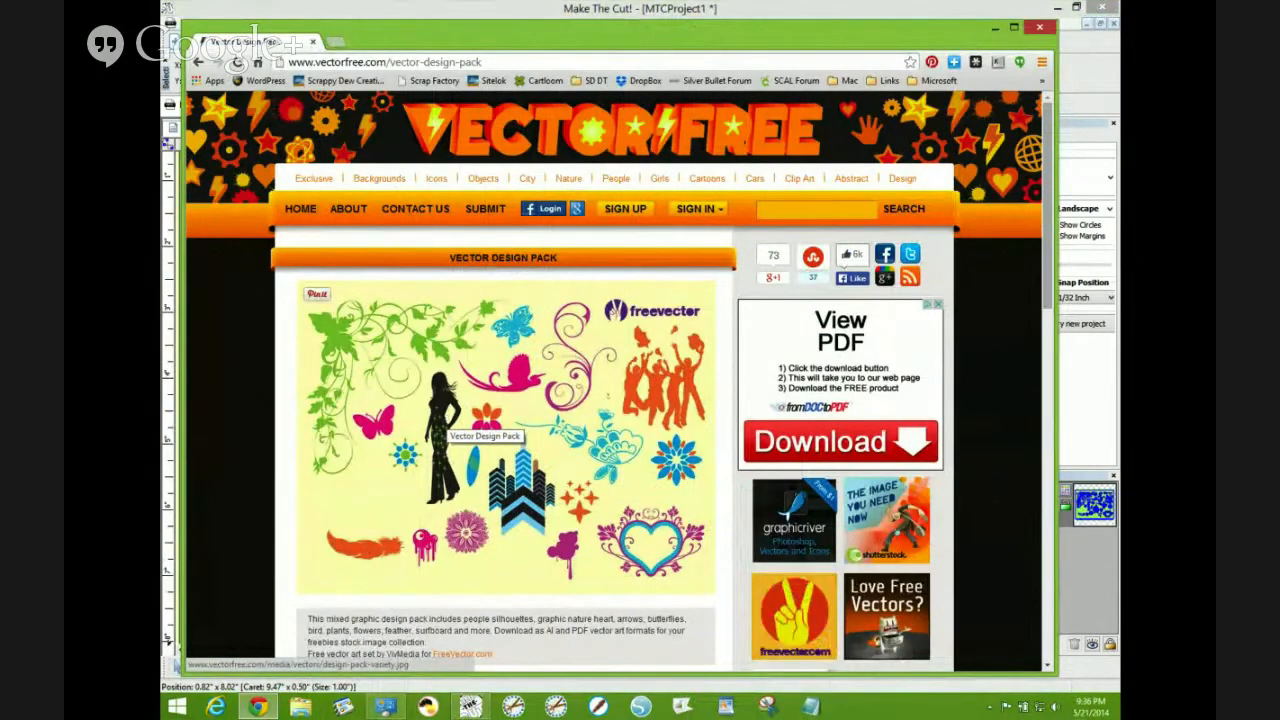
{"action": "left_click_drag", "start_coordinate": [590, 350], "coordinate": [548, 244]}
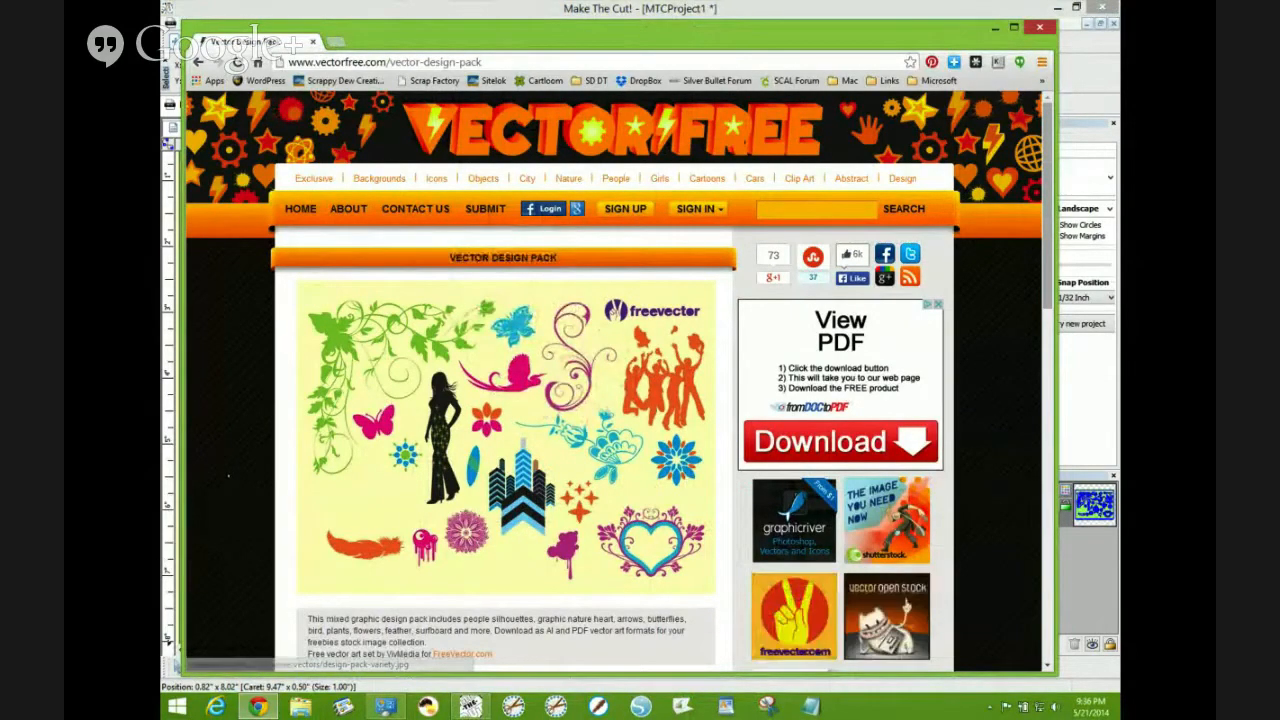
{"action": "scroll", "coordinate": [615, 380], "scroll_direction": "down", "scroll_amount": 1}
{"action": "scroll", "coordinate": [615, 380], "scroll_direction": "down", "scroll_amount": 1}
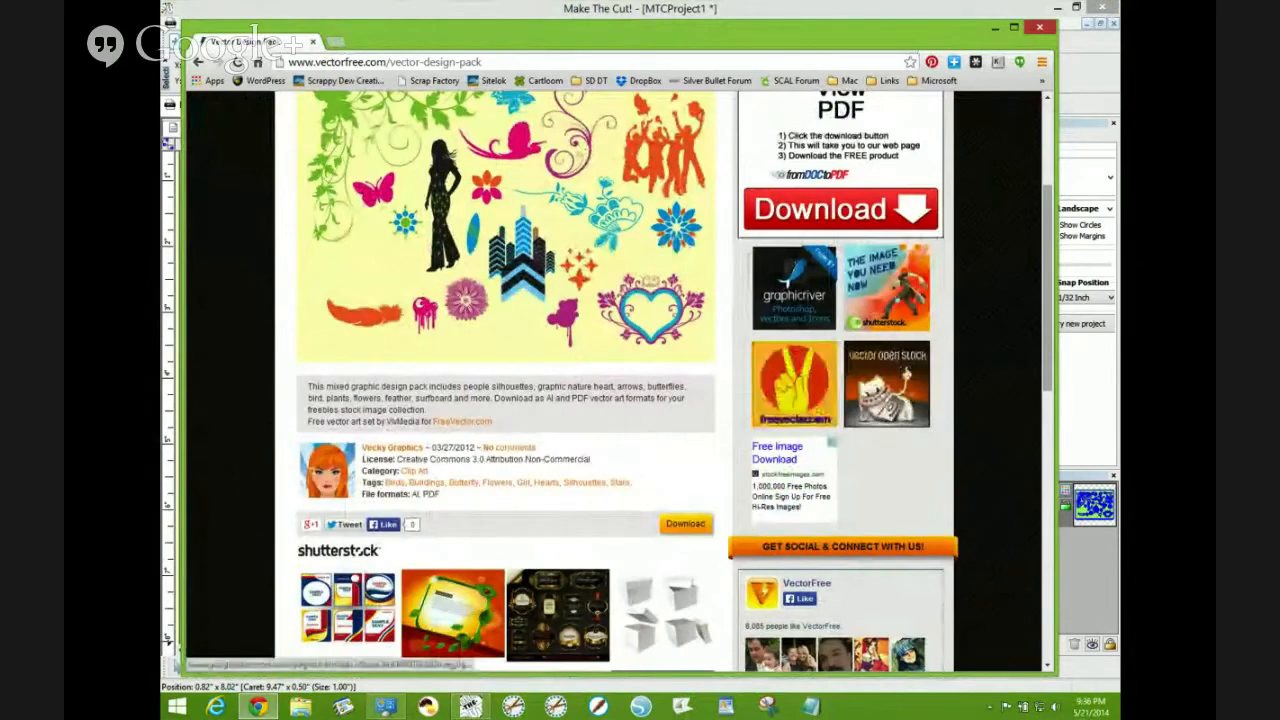
{"action": "left_click", "coordinate": [995, 28]}
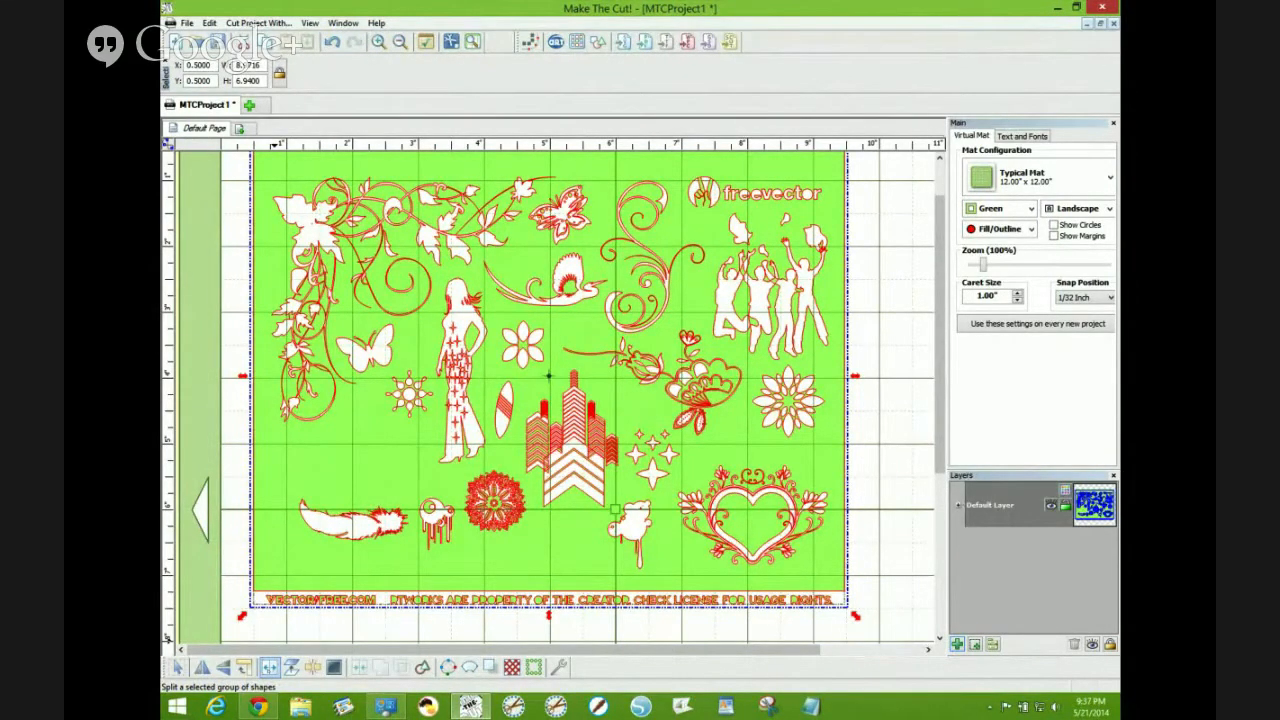
- Split the imported design group into separate shapes
{"action": "left_click", "coordinate": [270, 667]}
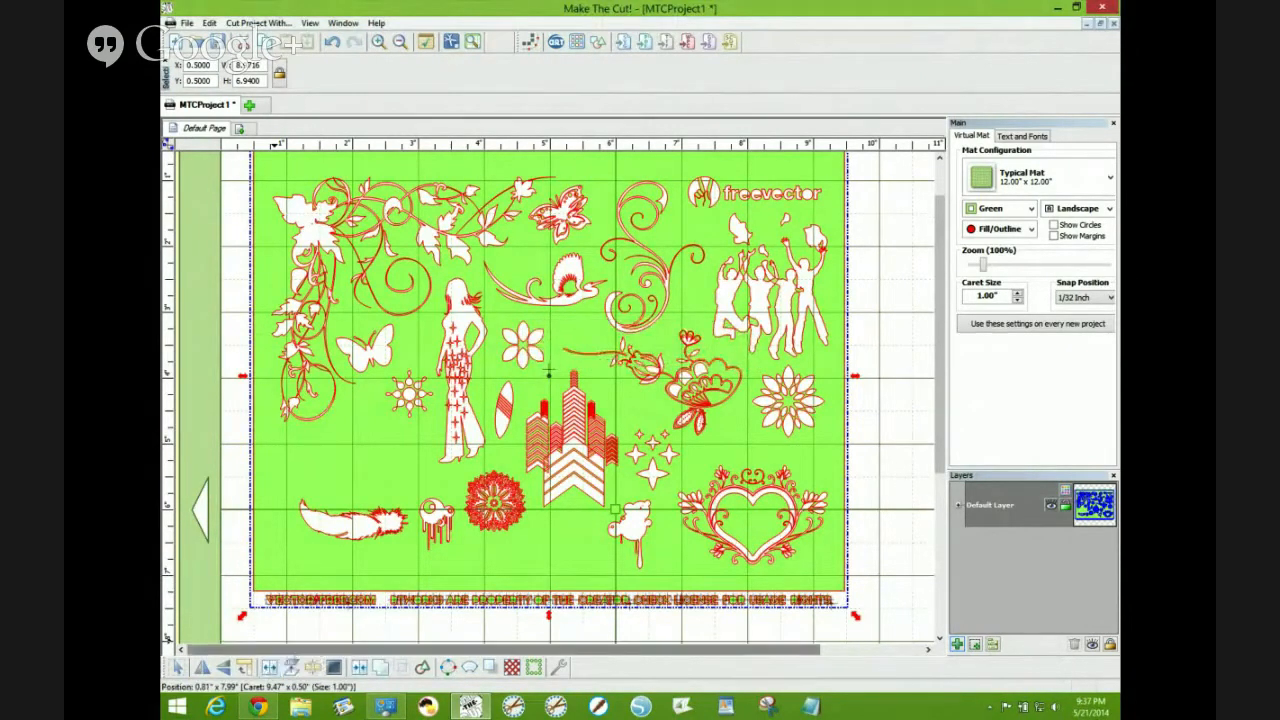
{"action": "left_click", "coordinate": [291, 667]}
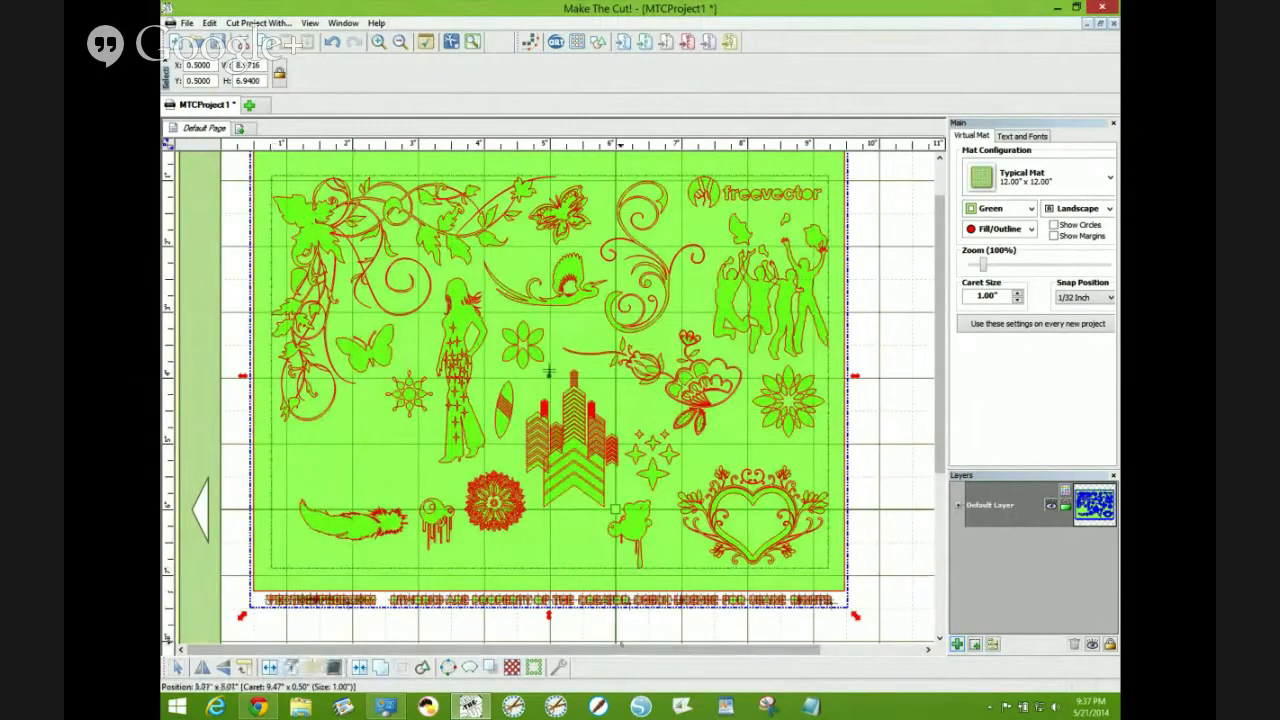
{"action": "left_click", "coordinate": [871, 460]}
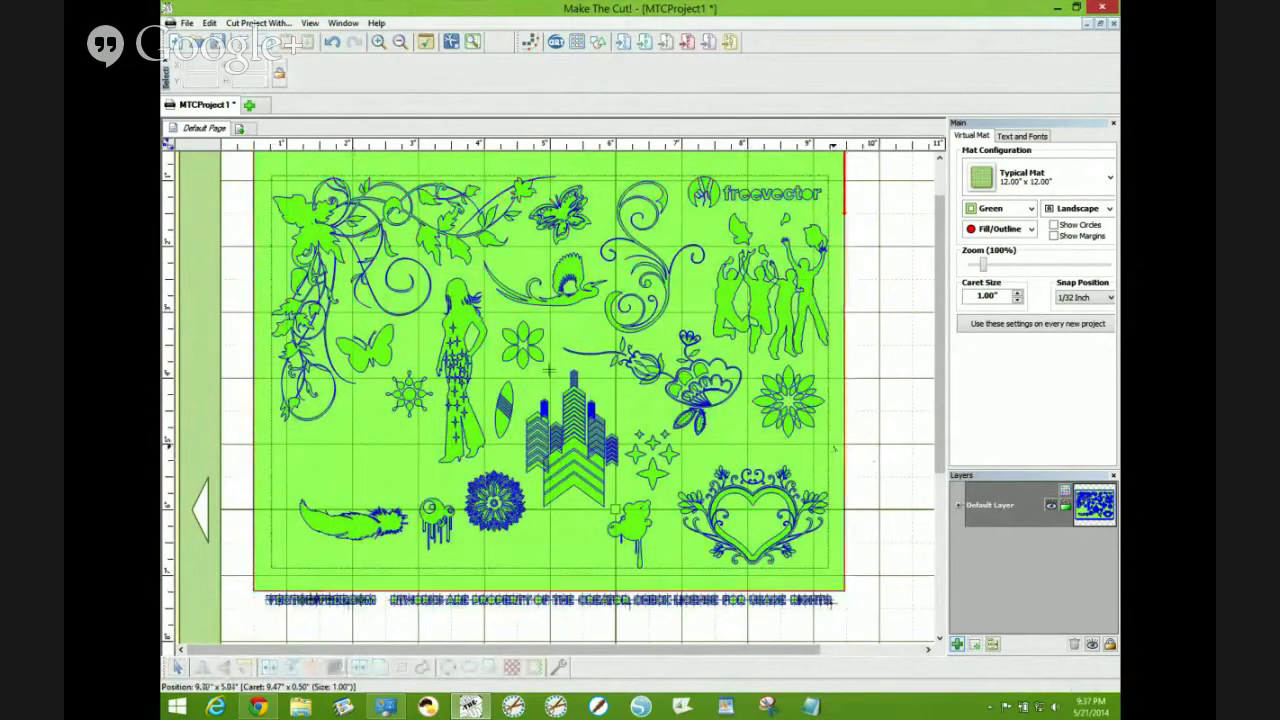
- Select all the designs and move them up and left on the mat
{"action": "key", "text": "ctrl+a"}
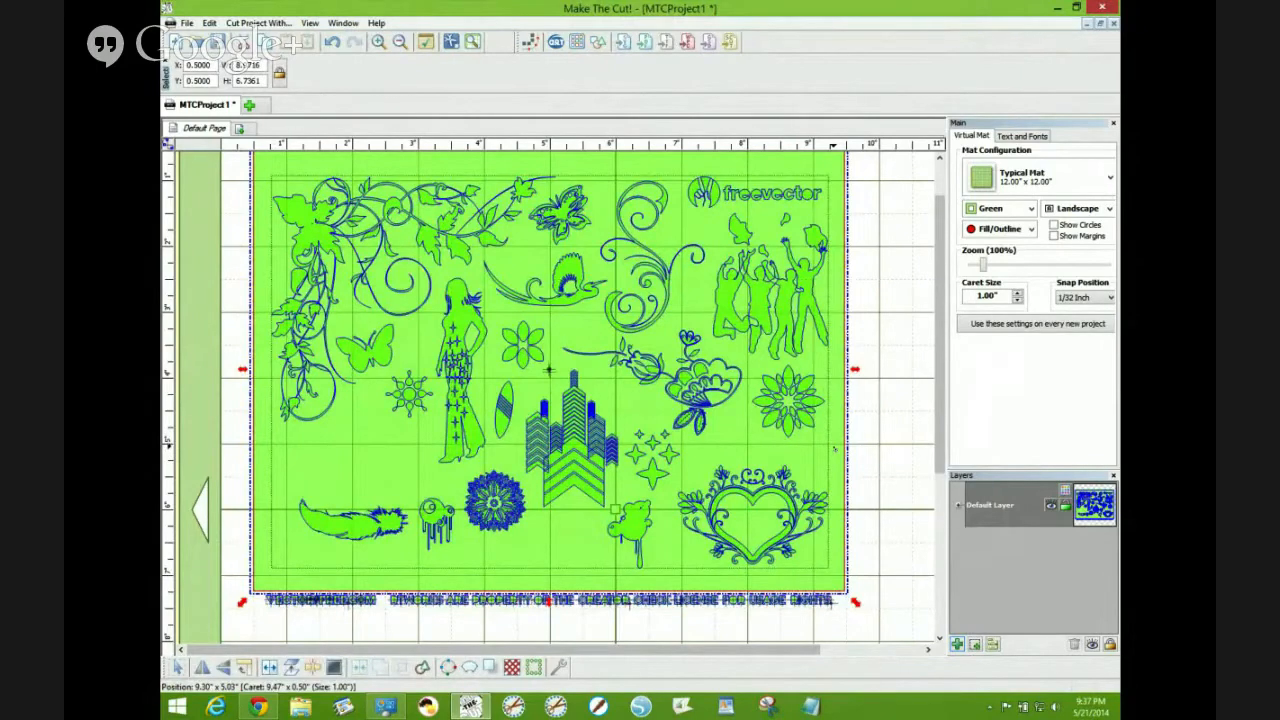
{"action": "scroll", "coordinate": [834, 449], "scroll_direction": "up", "scroll_amount": 1}
{"action": "left_click_drag", "start_coordinate": [834, 450], "coordinate": [880, 470]}
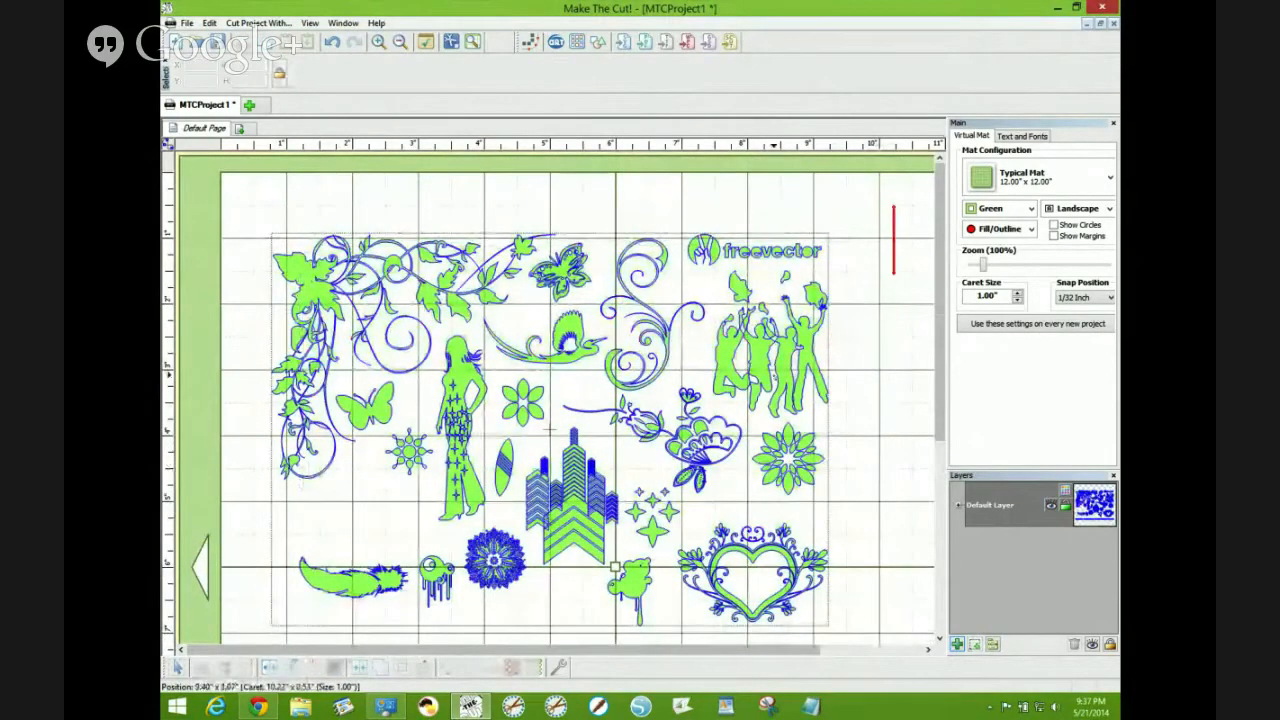
{"action": "left_click", "coordinate": [549, 430]}
{"action": "left_click_drag", "start_coordinate": [549, 430], "coordinate": [516, 387]}
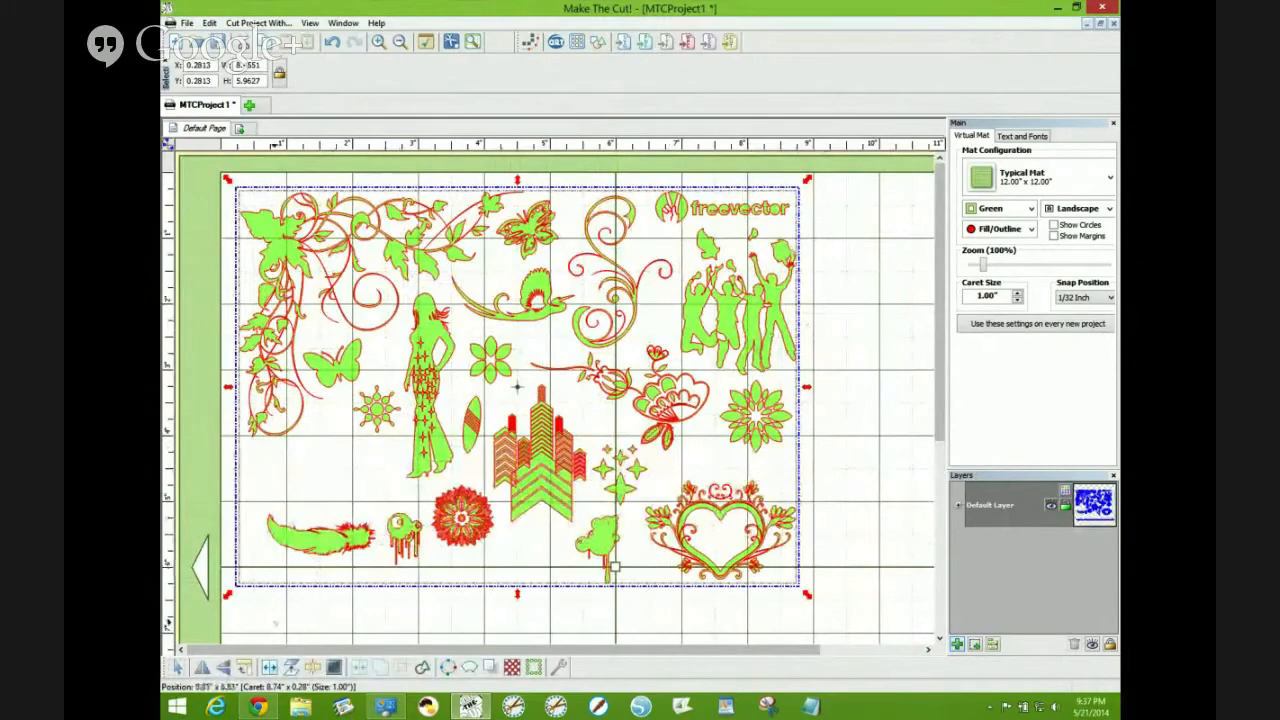
- Split the selected designs again into individual shapes
{"action": "left_click", "coordinate": [269, 667]}
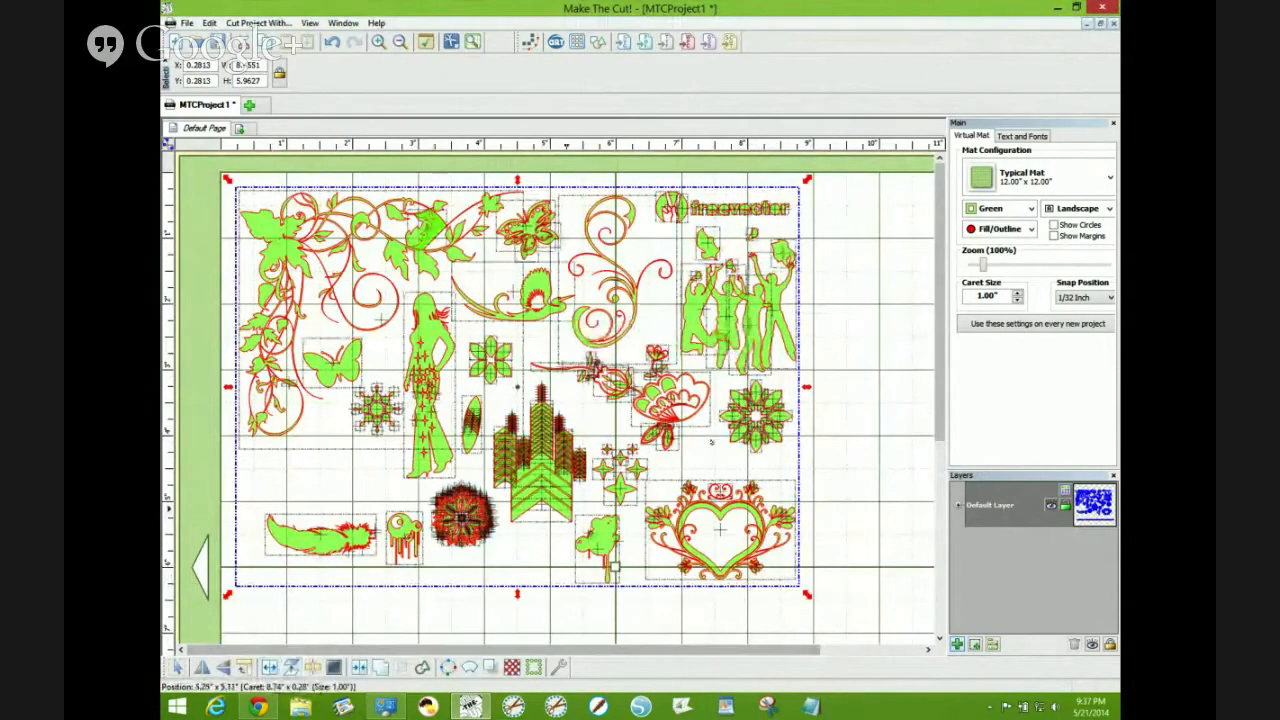
{"action": "left_click", "coordinate": [838, 404]}
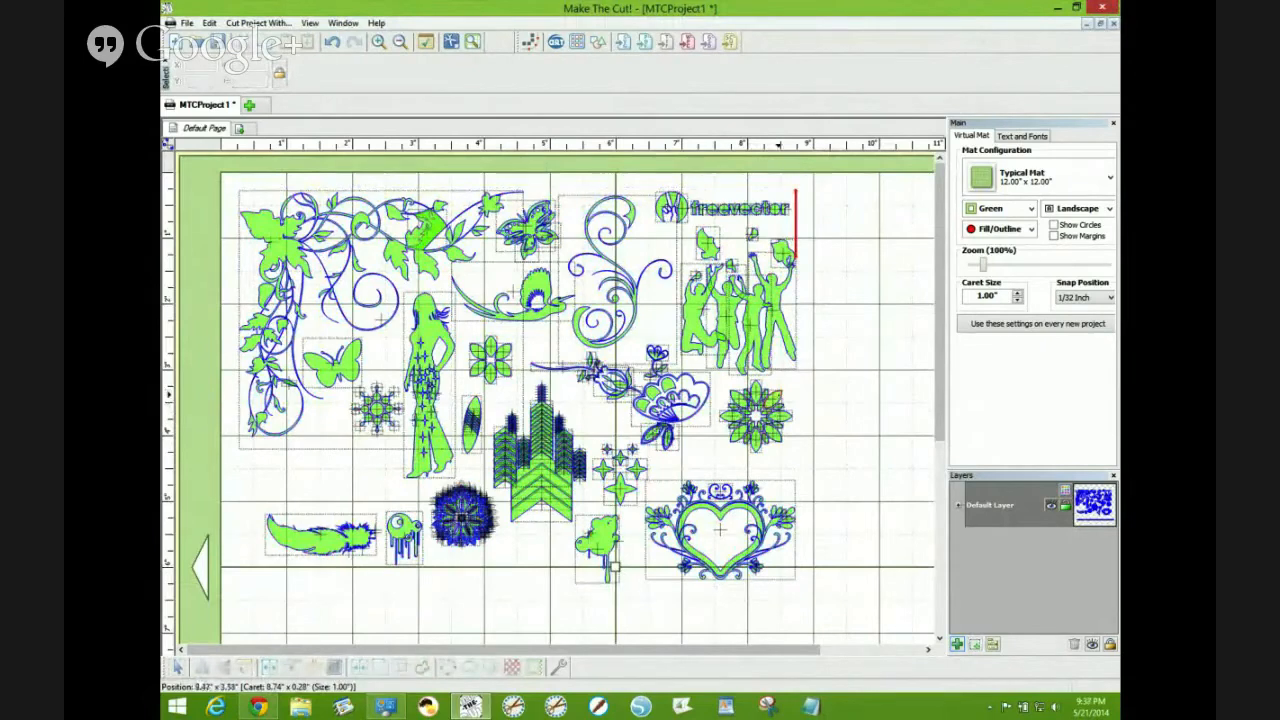
- Select the flower mandala design and join its shapes together
{"action": "scroll", "coordinate": [779, 397], "scroll_direction": "down", "scroll_amount": 3}
{"action": "scroll", "coordinate": [779, 397], "scroll_direction": "down", "scroll_amount": 1}
{"action": "left_click", "coordinate": [831, 369]}
{"action": "scroll", "coordinate": [864, 304], "scroll_direction": "up", "scroll_amount": 3}
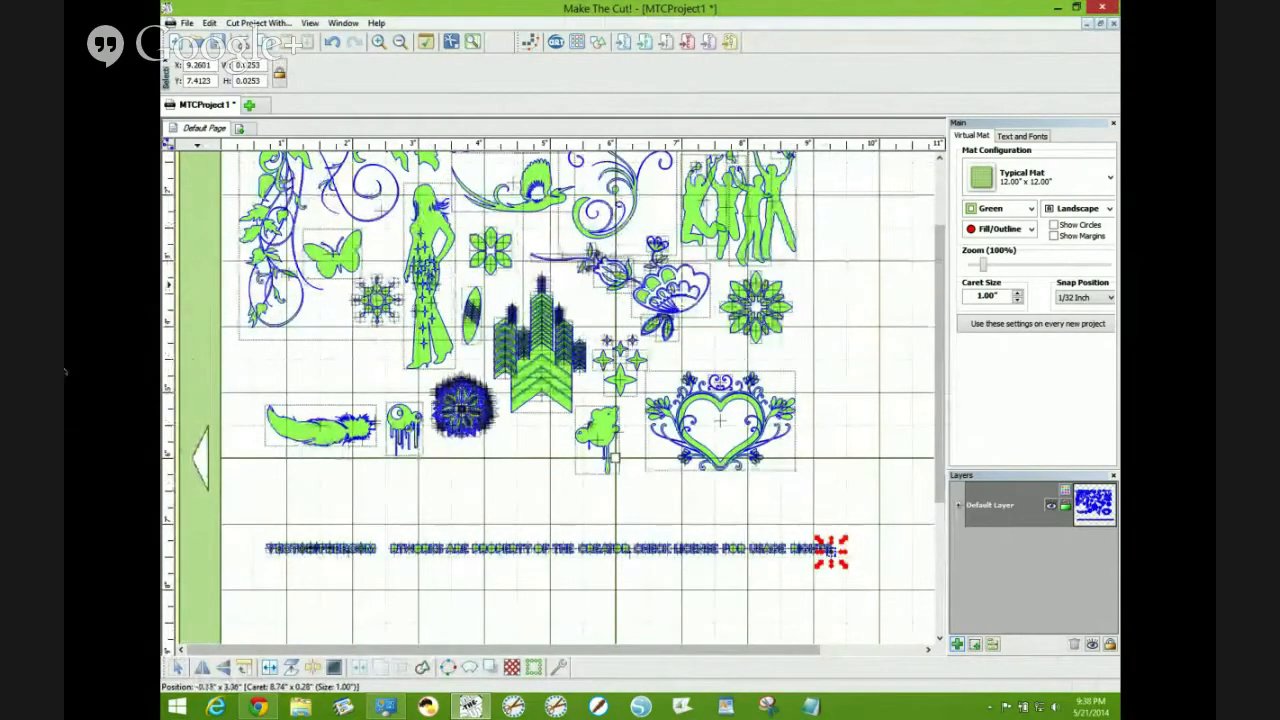
{"action": "left_click_drag", "start_coordinate": [838, 248], "coordinate": [699, 359]}
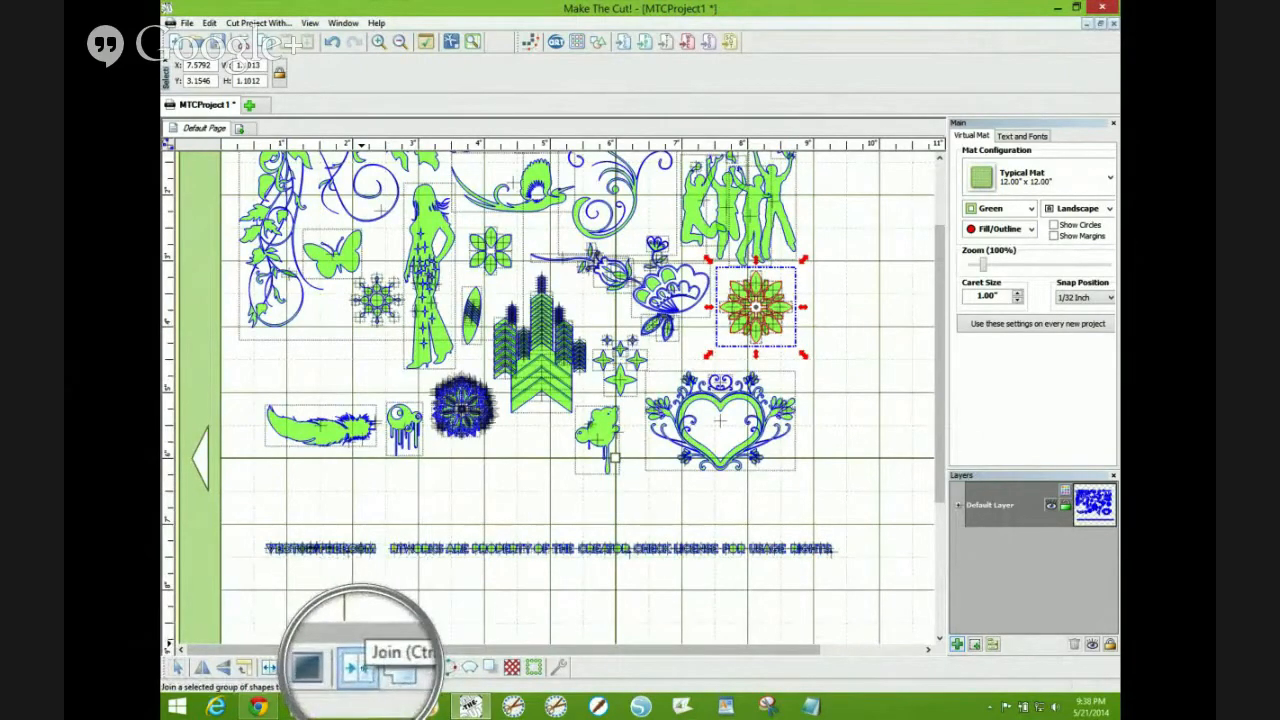
{"action": "left_click", "coordinate": [357, 668]}
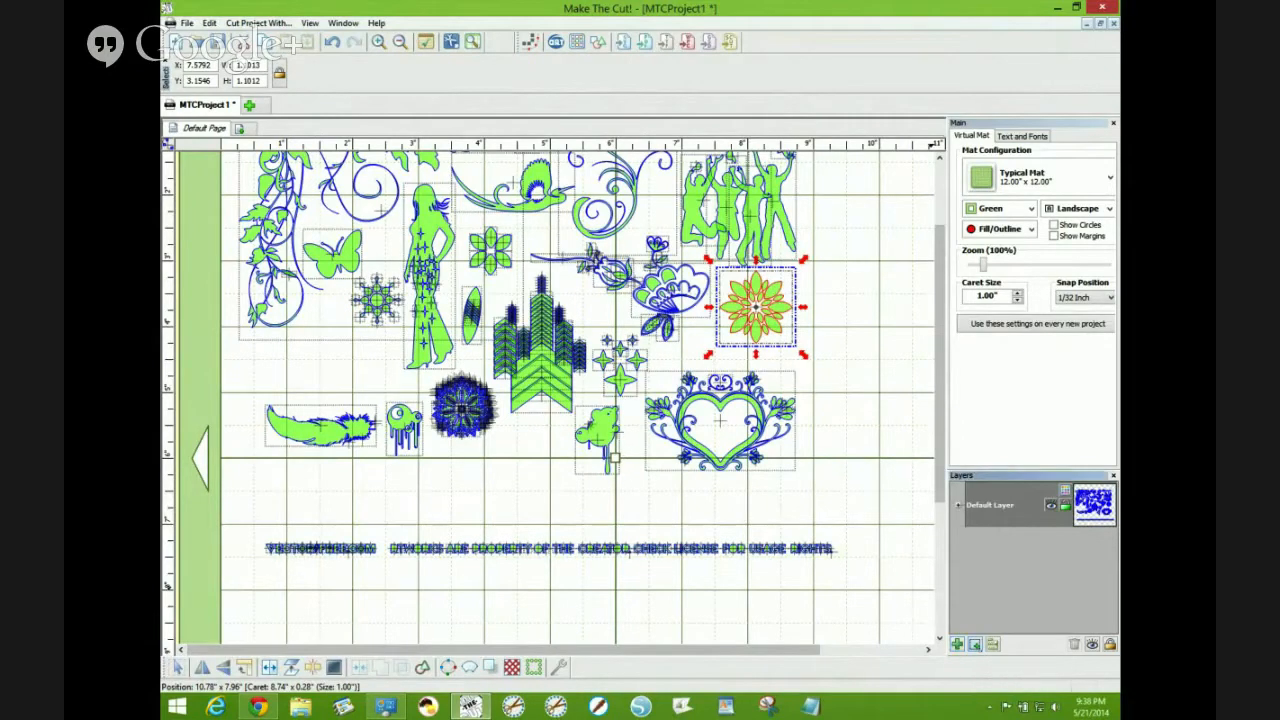
- Move the joined flower and the swirl design each onto its own new layer
{"action": "left_click", "coordinate": [975, 645]}
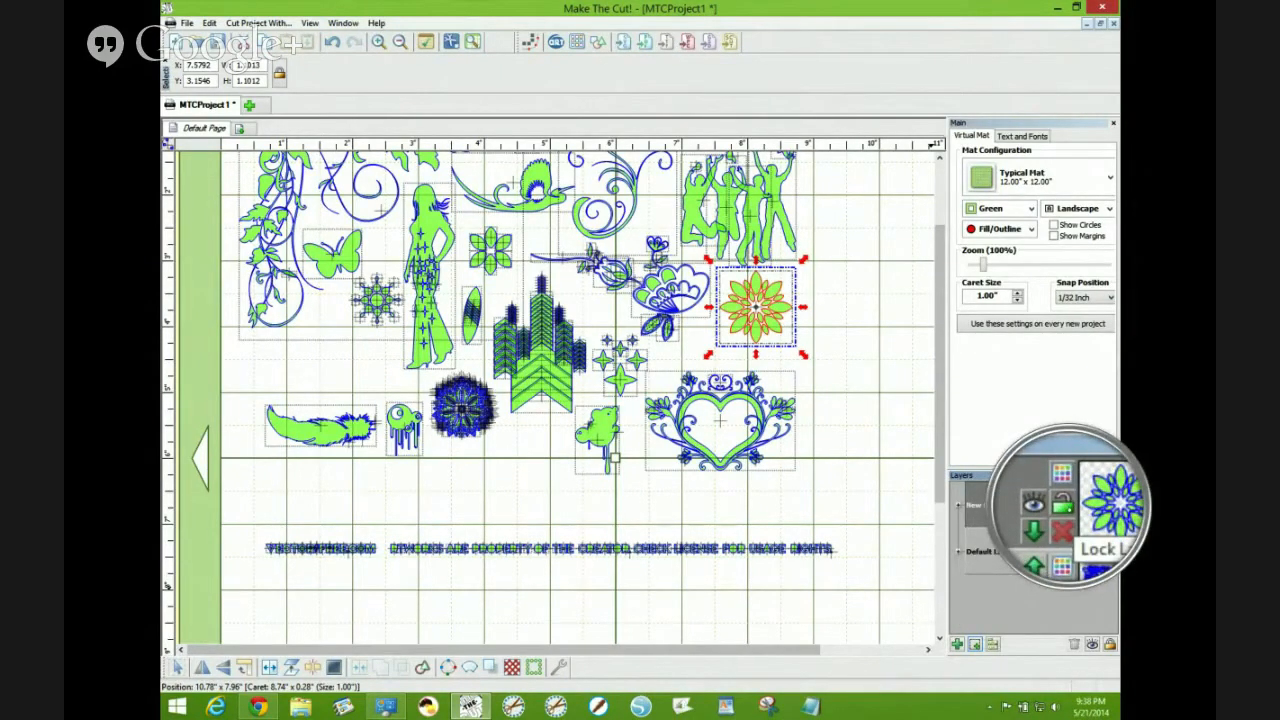
{"action": "left_click", "coordinate": [1066, 506]}
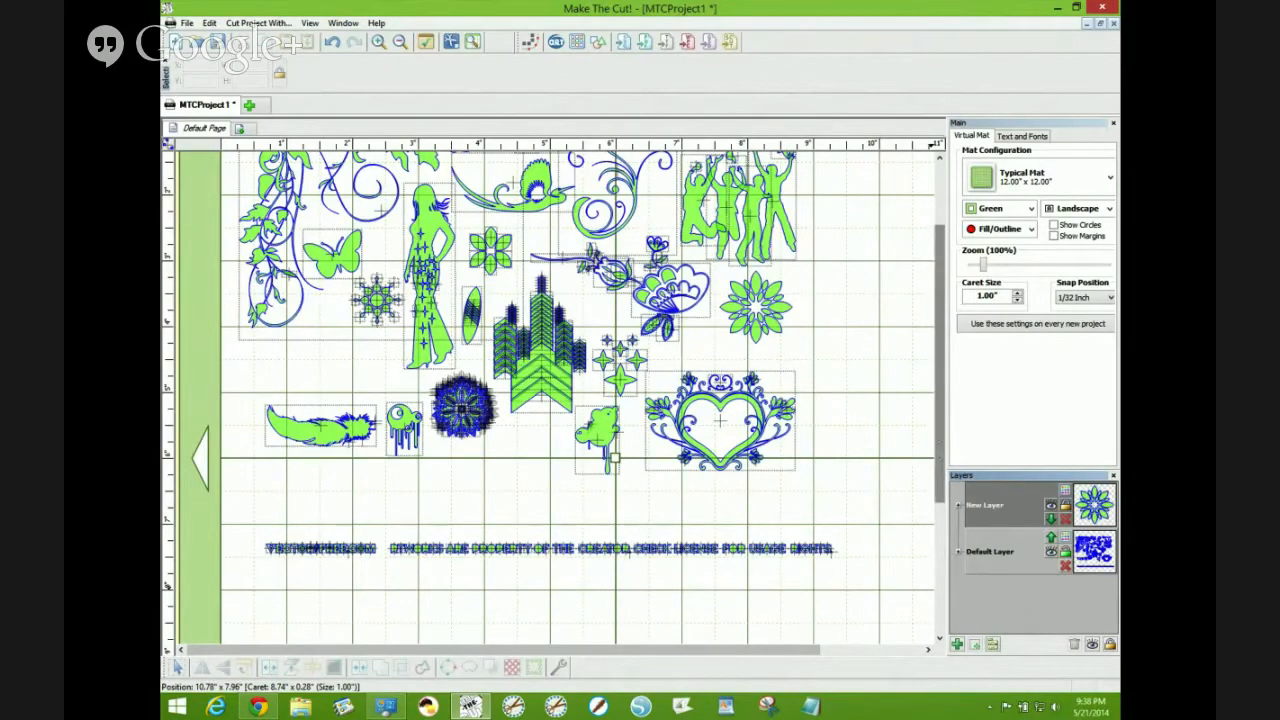
{"action": "scroll", "coordinate": [578, 390], "scroll_direction": "up", "scroll_amount": 3}
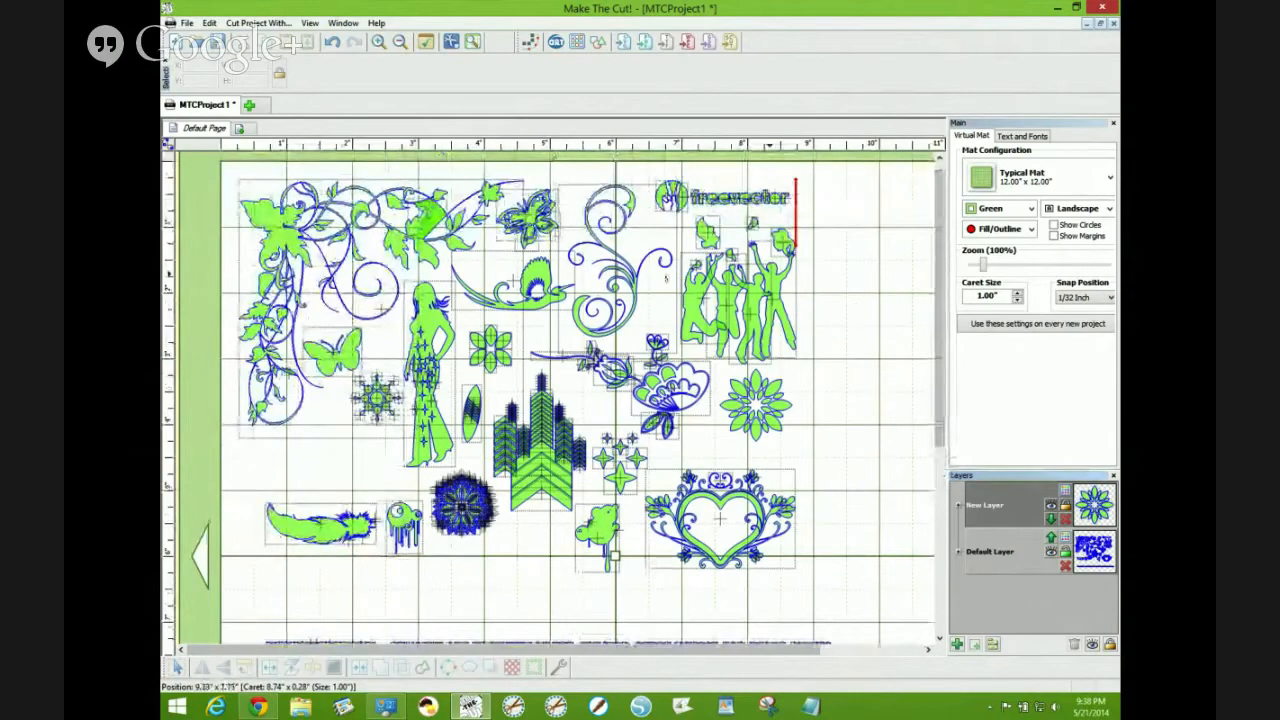
{"action": "left_click", "coordinate": [636, 285]}
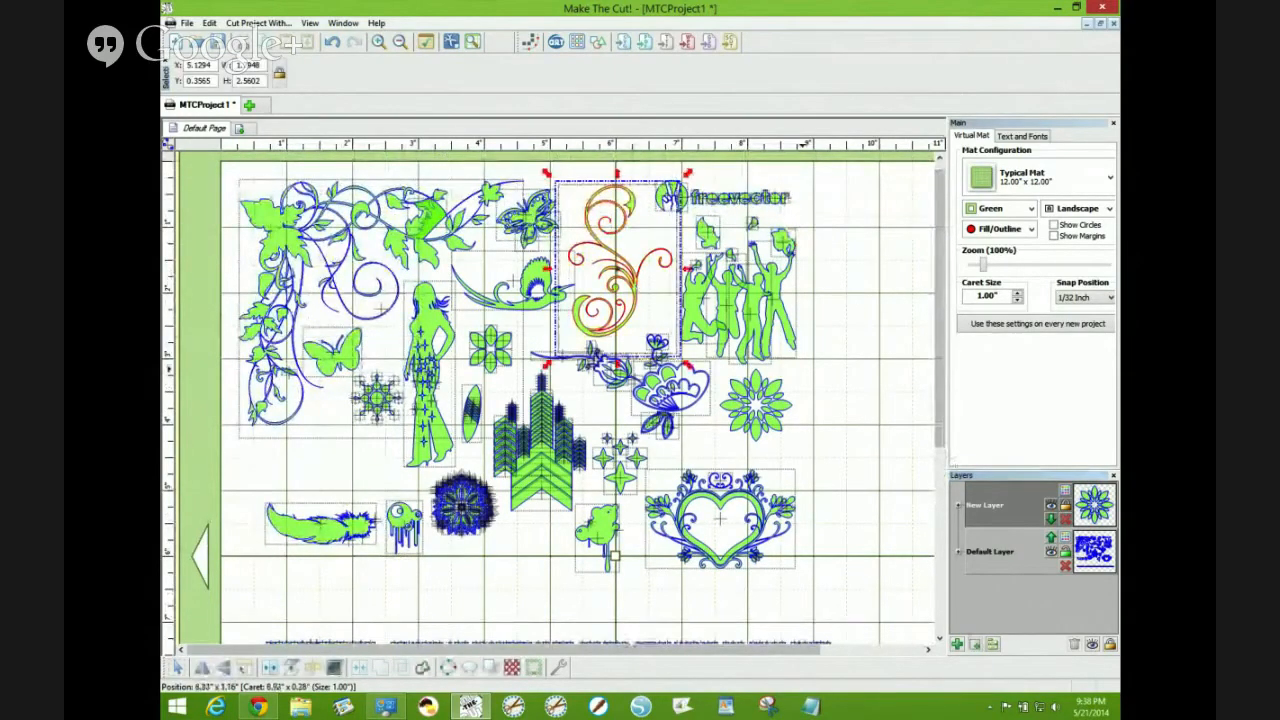
{"action": "left_click", "coordinate": [975, 644]}
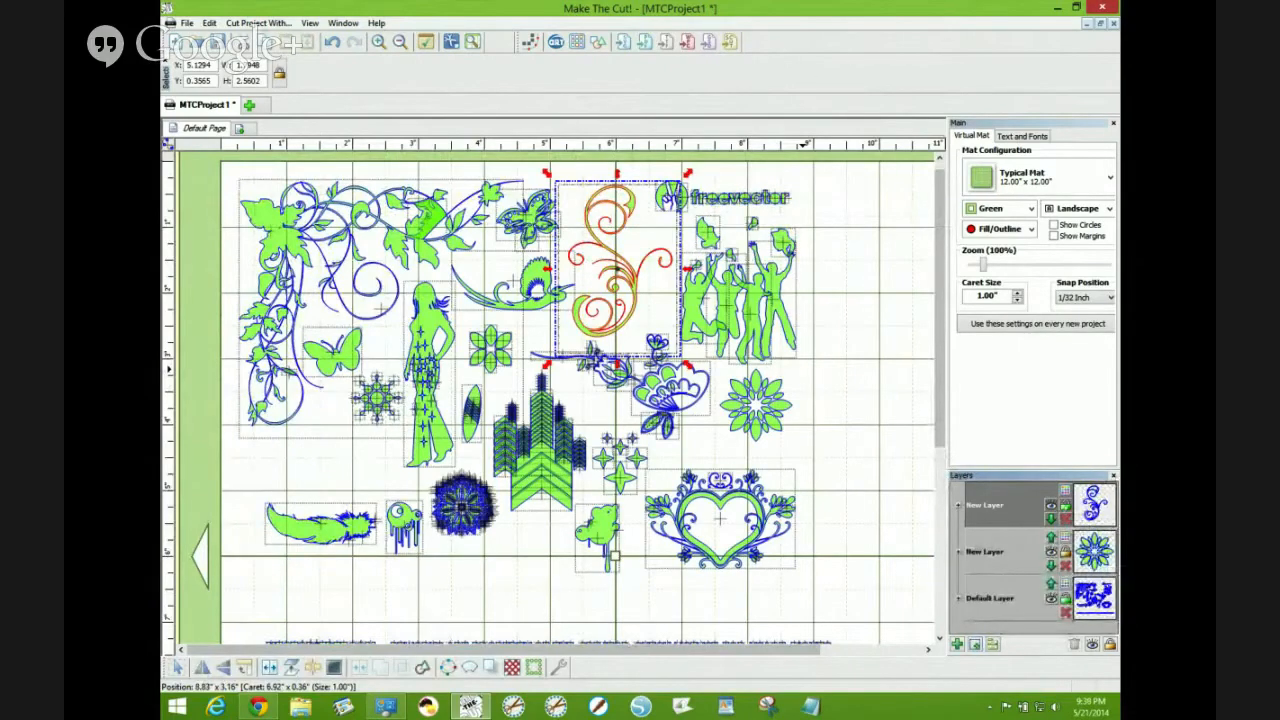
- Select the heart frame design with its star, join the shapes, and move them onto a new layer
{"action": "left_click", "coordinate": [1065, 506]}
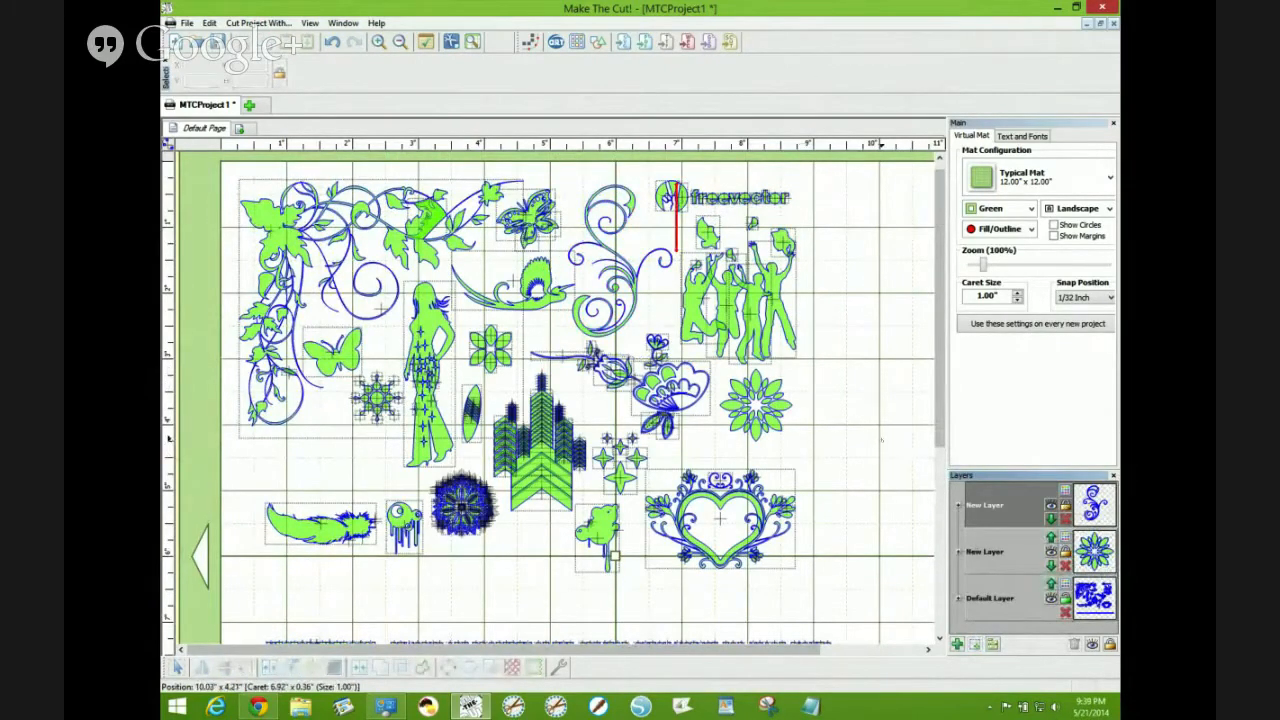
{"action": "left_click_drag", "start_coordinate": [822, 446], "coordinate": [616, 590]}
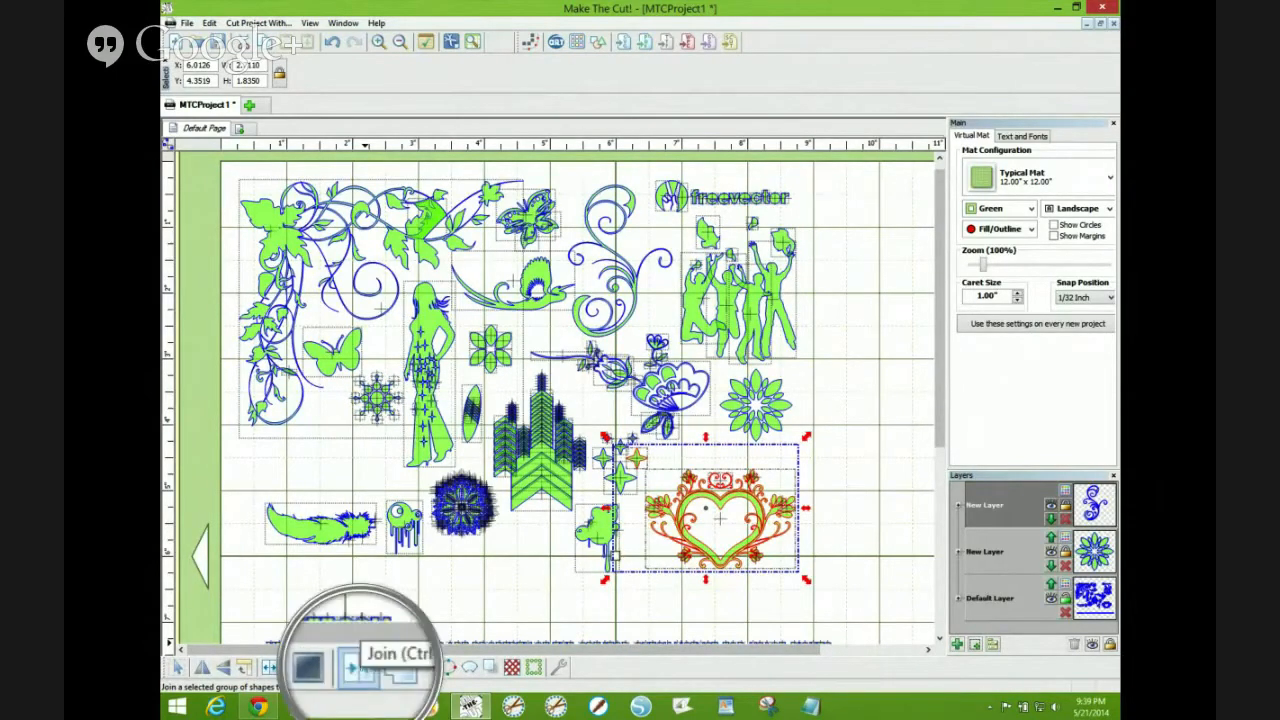
{"action": "left_click", "coordinate": [359, 667]}
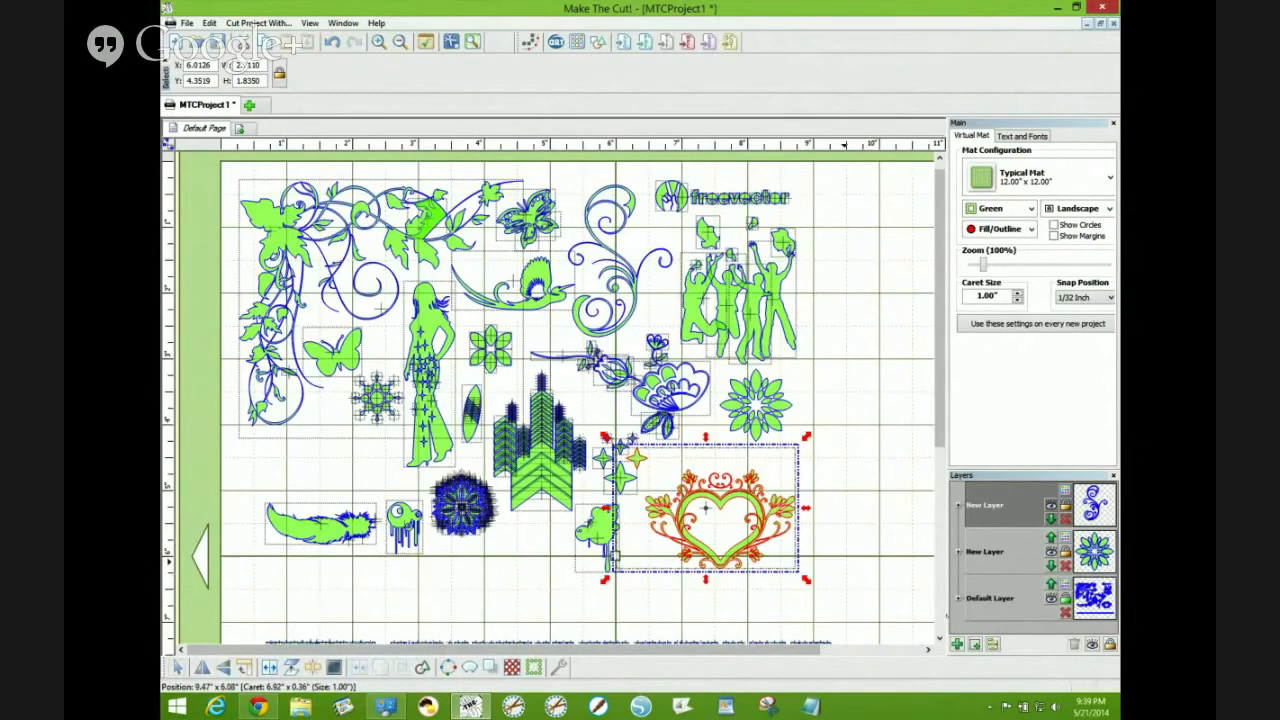
{"action": "left_click", "coordinate": [975, 644]}
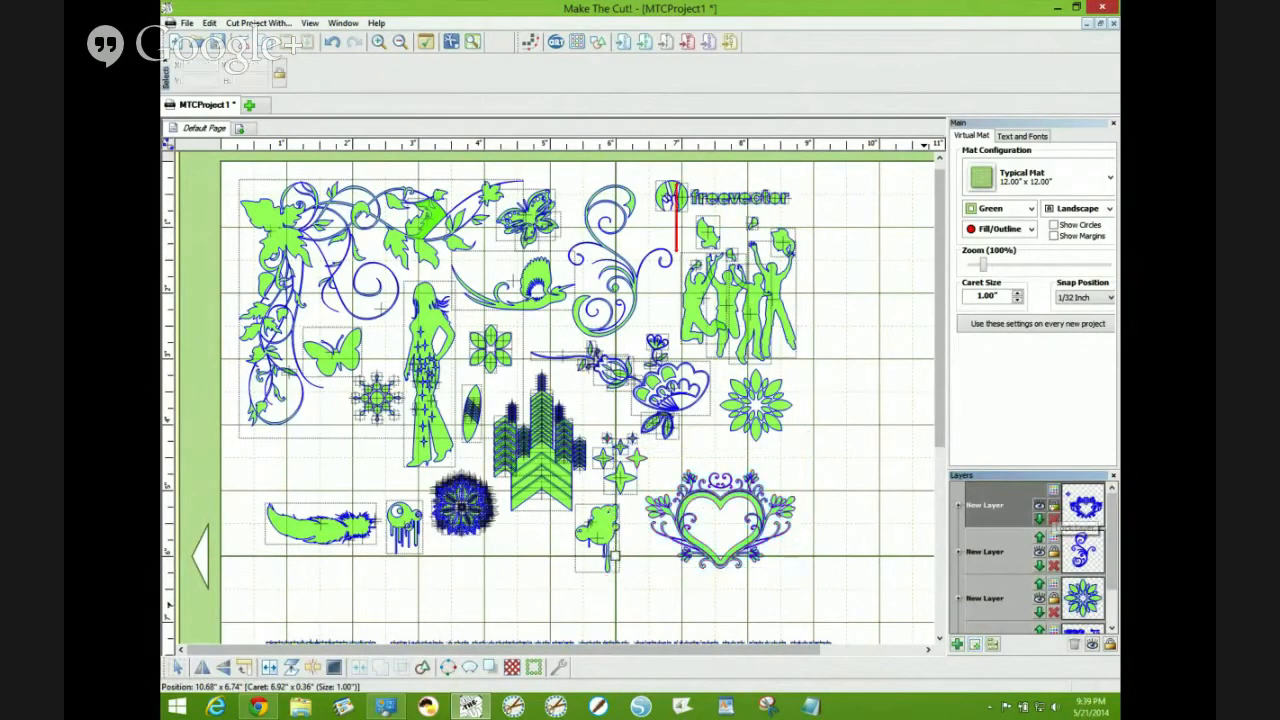
- Select the flower mandala design on its layer and cut it from the default page
{"action": "left_click", "coordinate": [868, 515]}
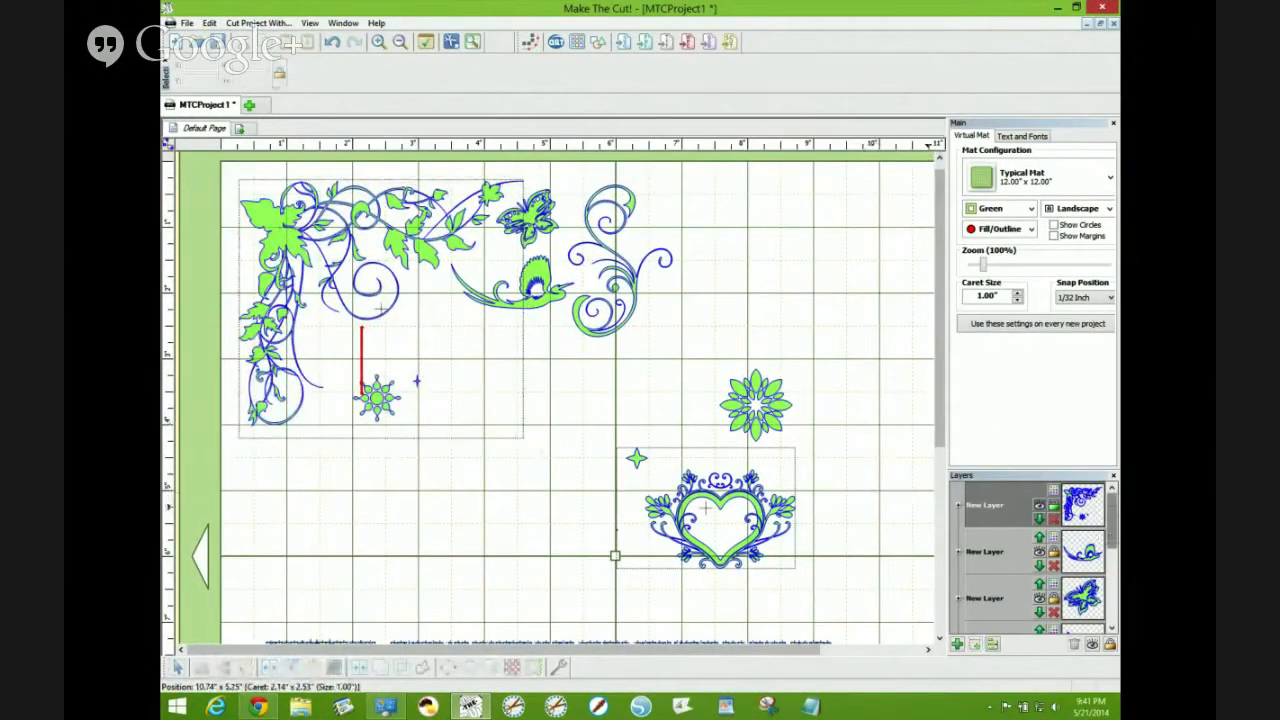
{"action": "left_click_drag", "start_coordinate": [1112, 530], "coordinate": [1126, 609]}
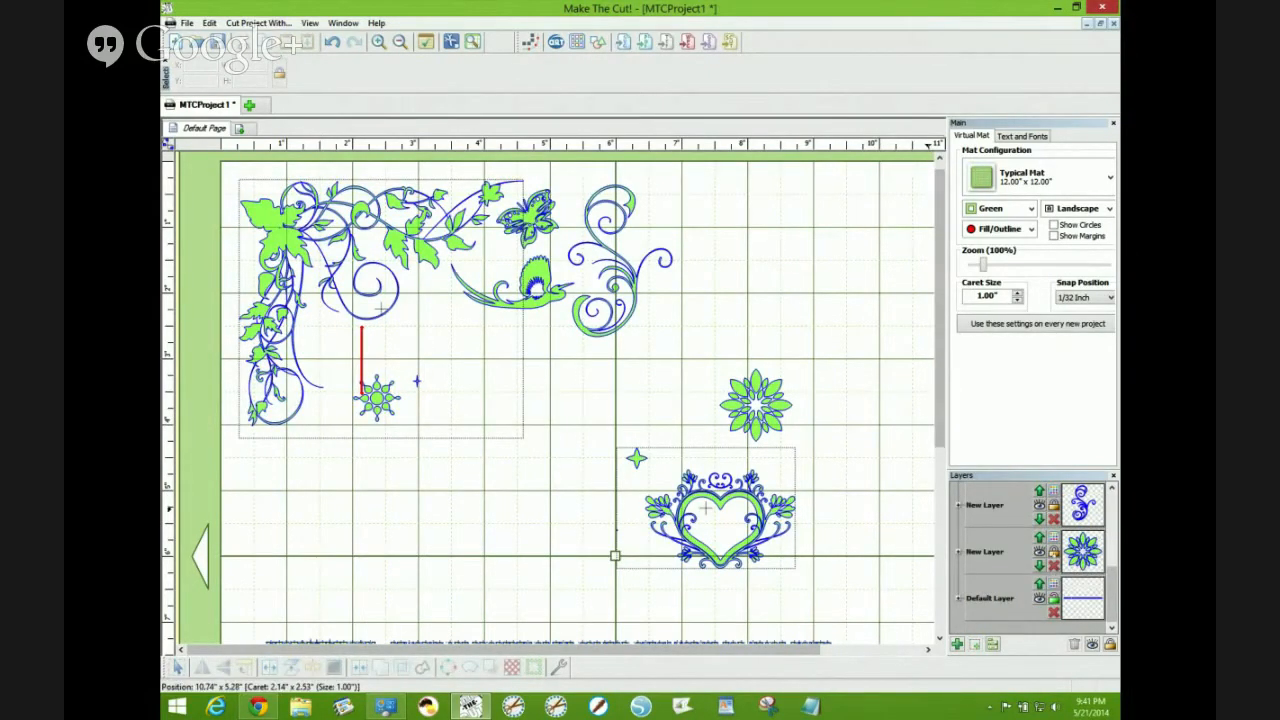
{"action": "left_click", "coordinate": [1055, 553]}
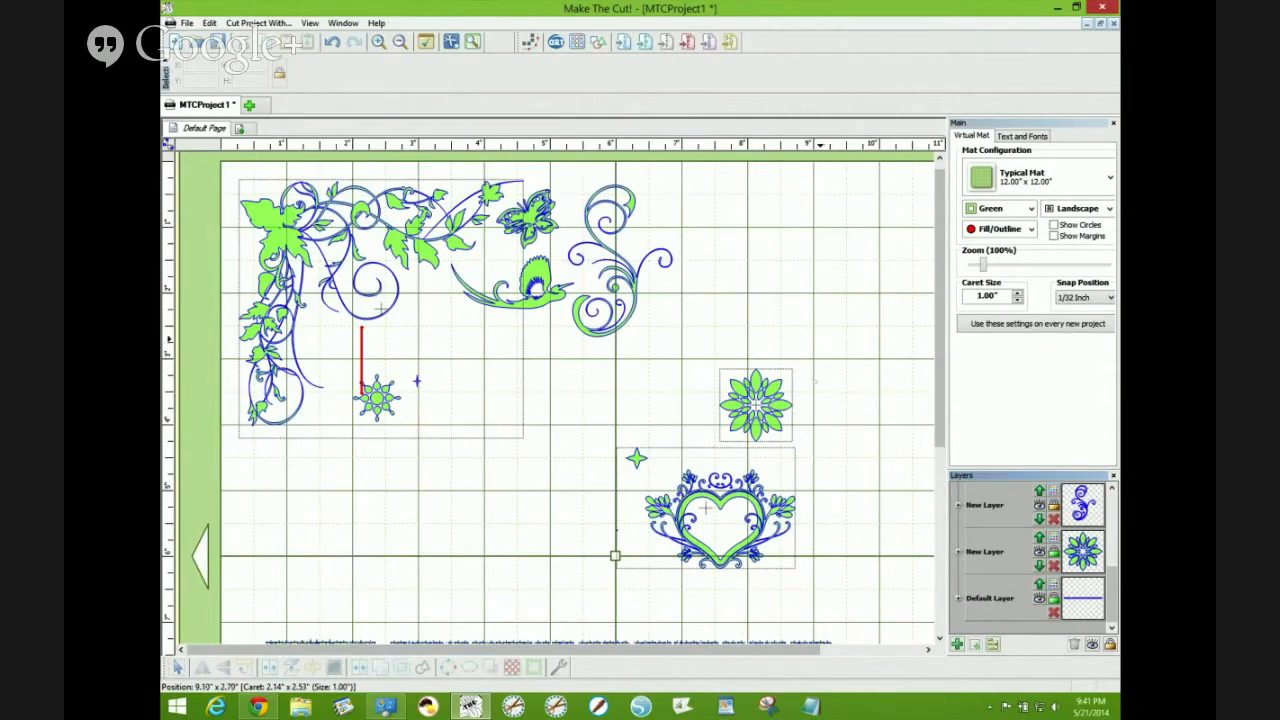
{"action": "left_click_drag", "start_coordinate": [820, 338], "coordinate": [696, 454]}
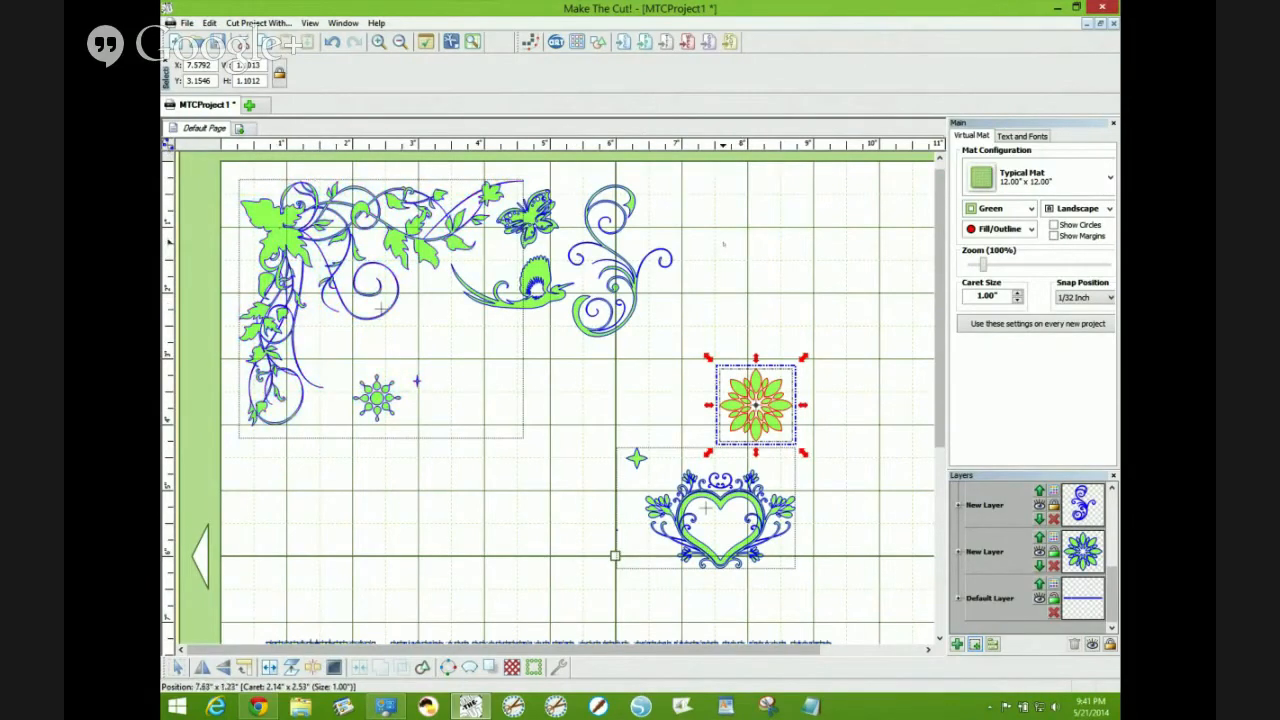
{"action": "right_click", "coordinate": [723, 243]}
{"action": "left_click", "coordinate": [760, 336]}
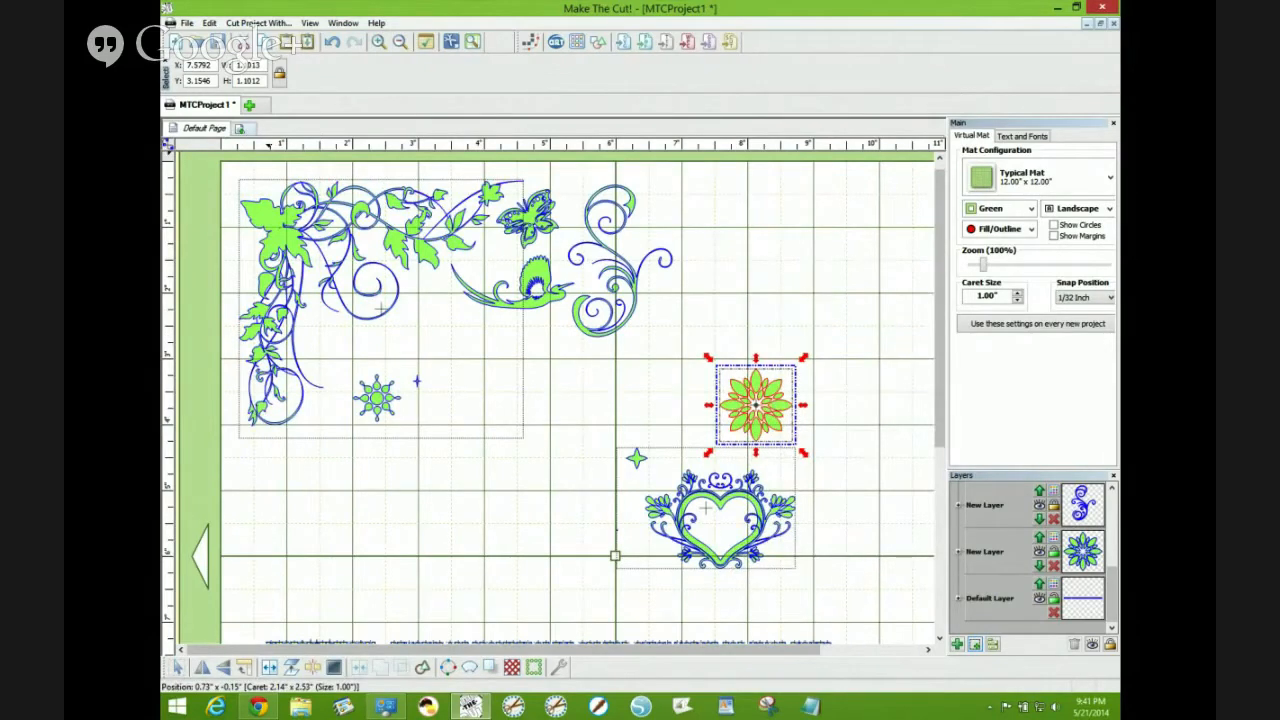
- Add a new page to the project named flower
{"action": "middle_click", "coordinate": [242, 130]}
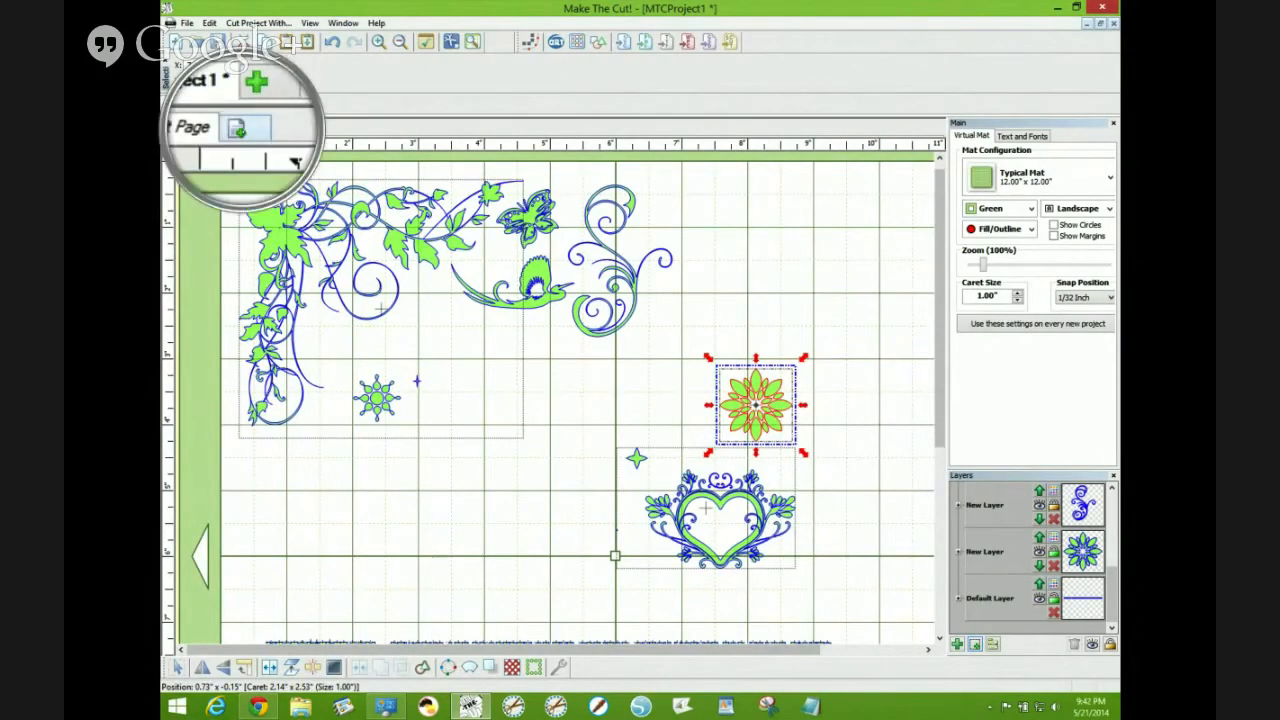
{"action": "left_click", "coordinate": [239, 128]}
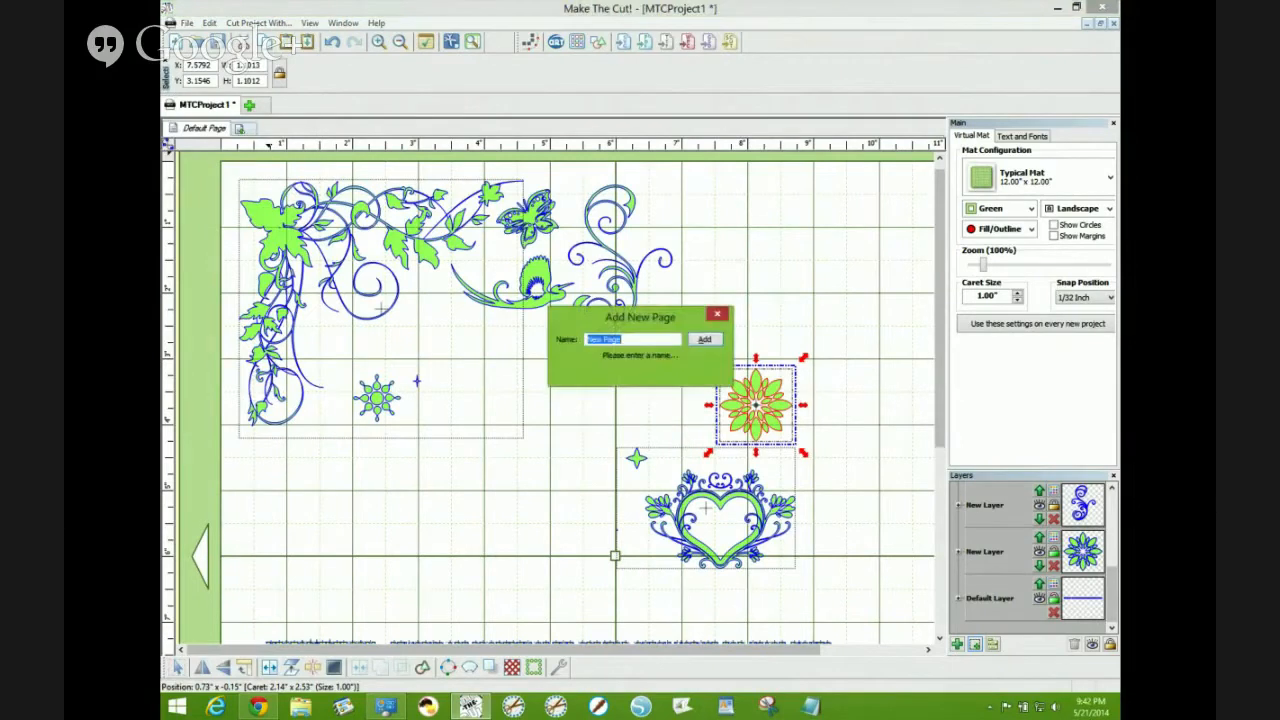
{"action": "type", "text": "flower"}
{"action": "key", "text": "Return"}
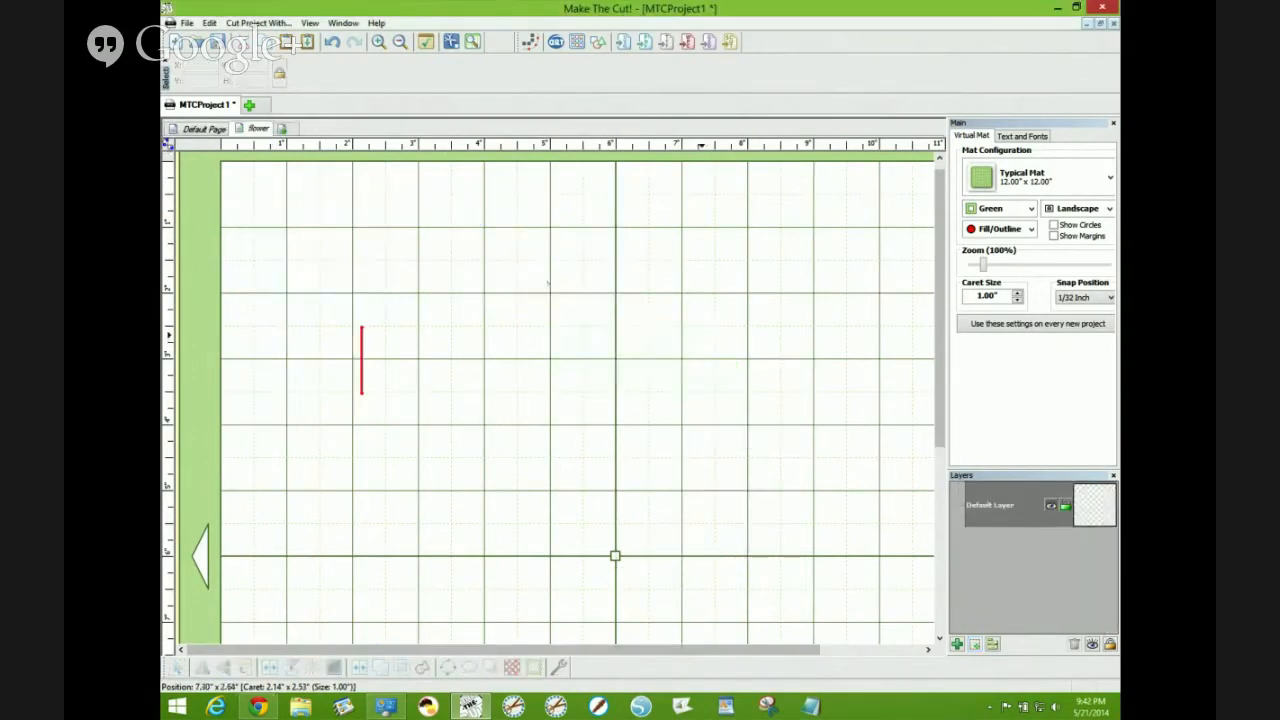
- Paste the flower mandala onto the flower page and enlarge it to about 3 by 3 inches
{"action": "right_click", "coordinate": [525, 262]}
{"action": "left_click", "coordinate": [594, 369]}
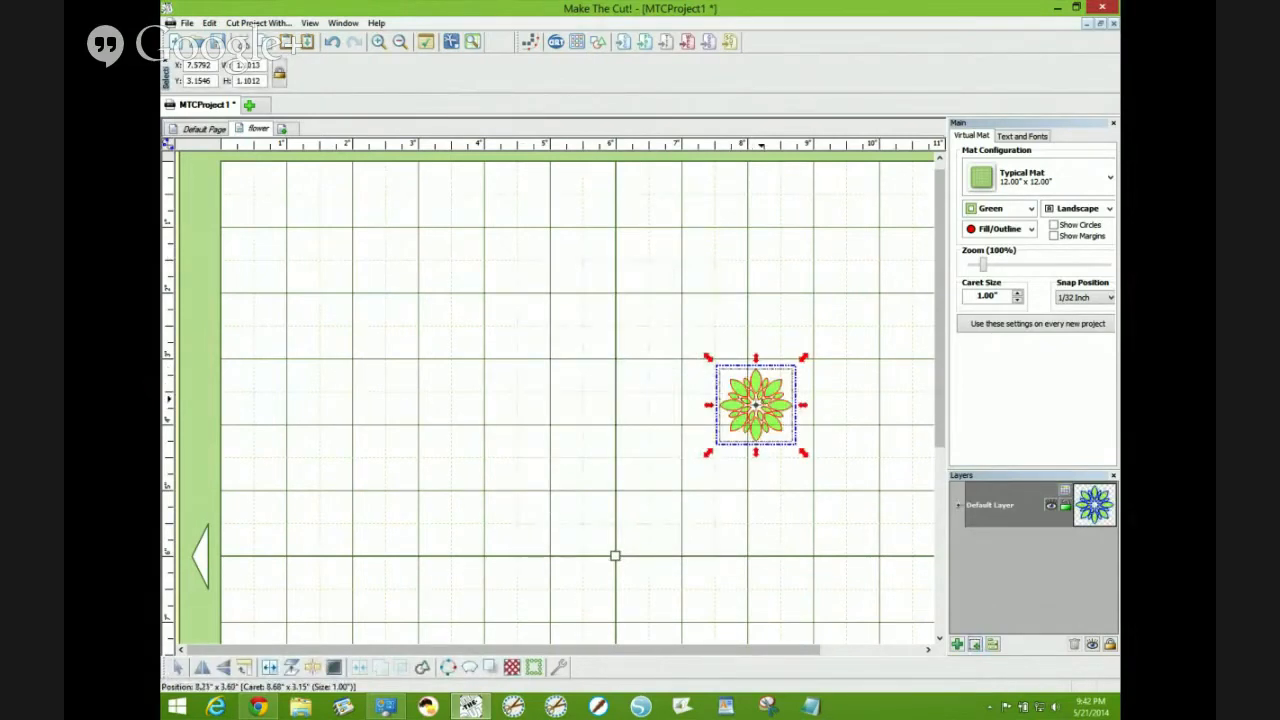
{"action": "left_click_drag", "start_coordinate": [760, 402], "coordinate": [560, 303]}
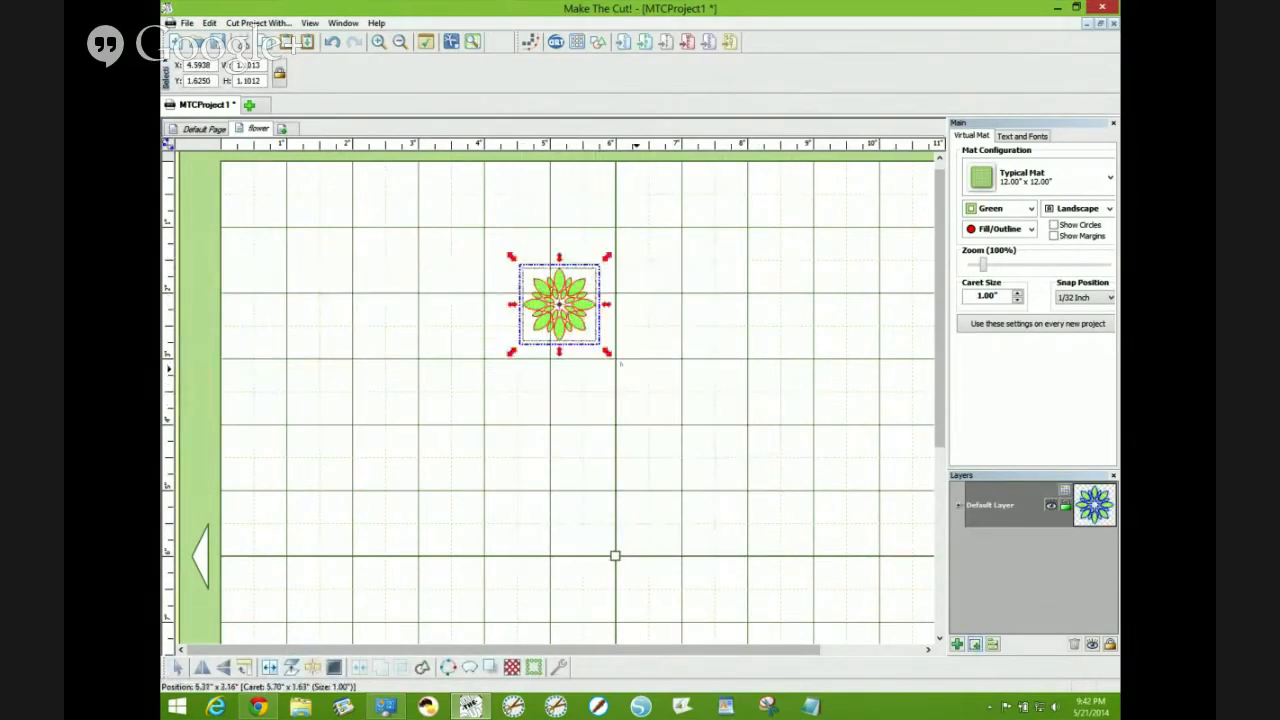
{"action": "left_click_drag", "start_coordinate": [607, 352], "coordinate": [737, 468]}
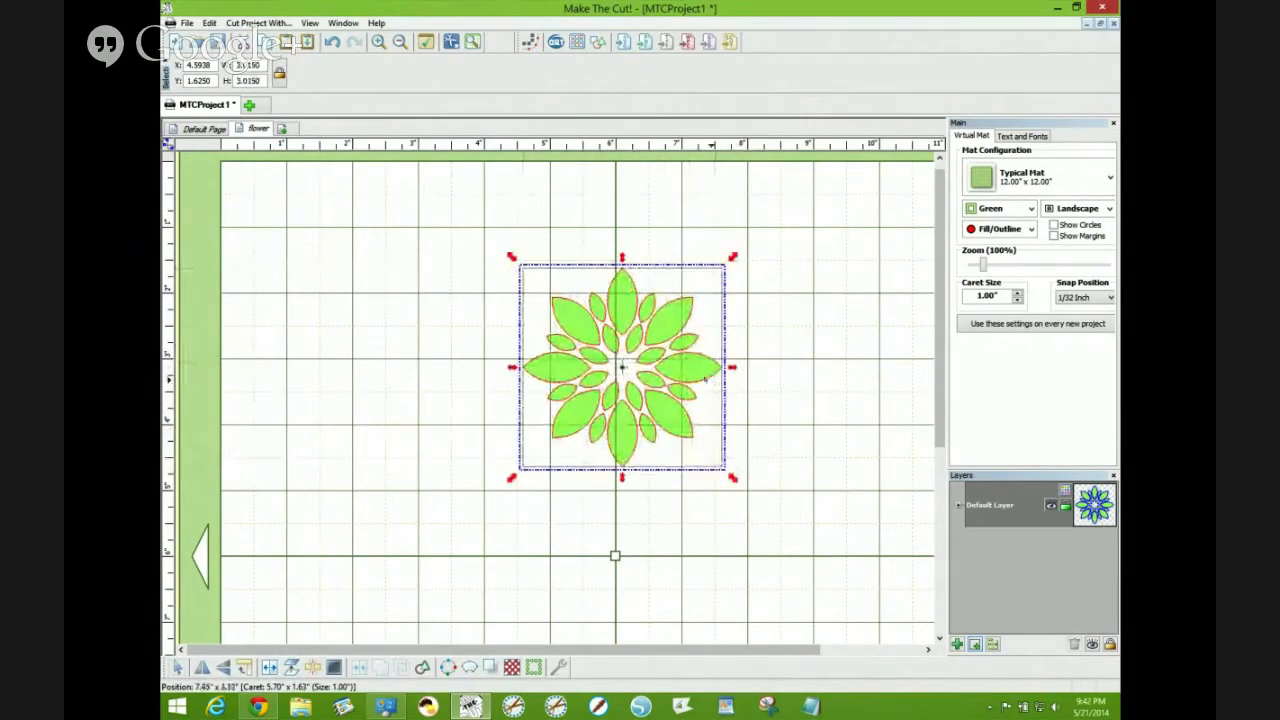
{"action": "left_click_drag", "start_coordinate": [705, 378], "coordinate": [666, 346]}
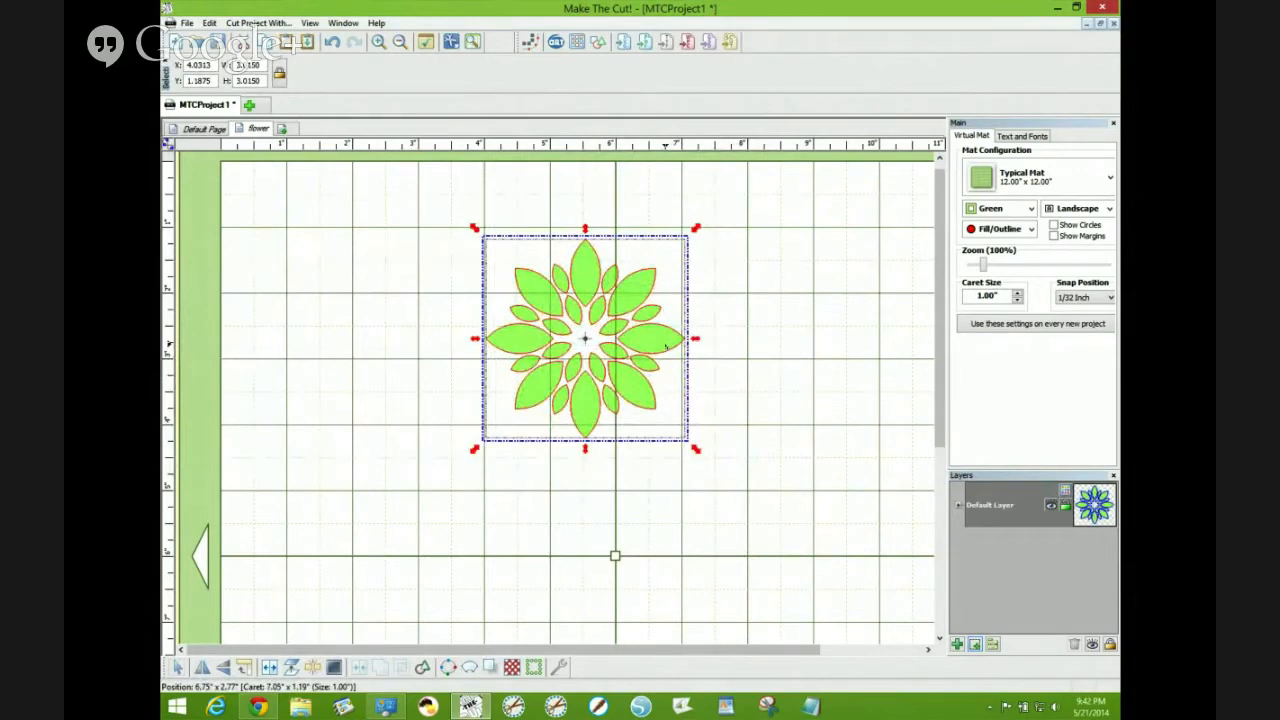
- Generate a shadow layer for the flower with Blacked Out unchecked and a Rounded corner join
{"action": "key", "text": "ctrl+h"}
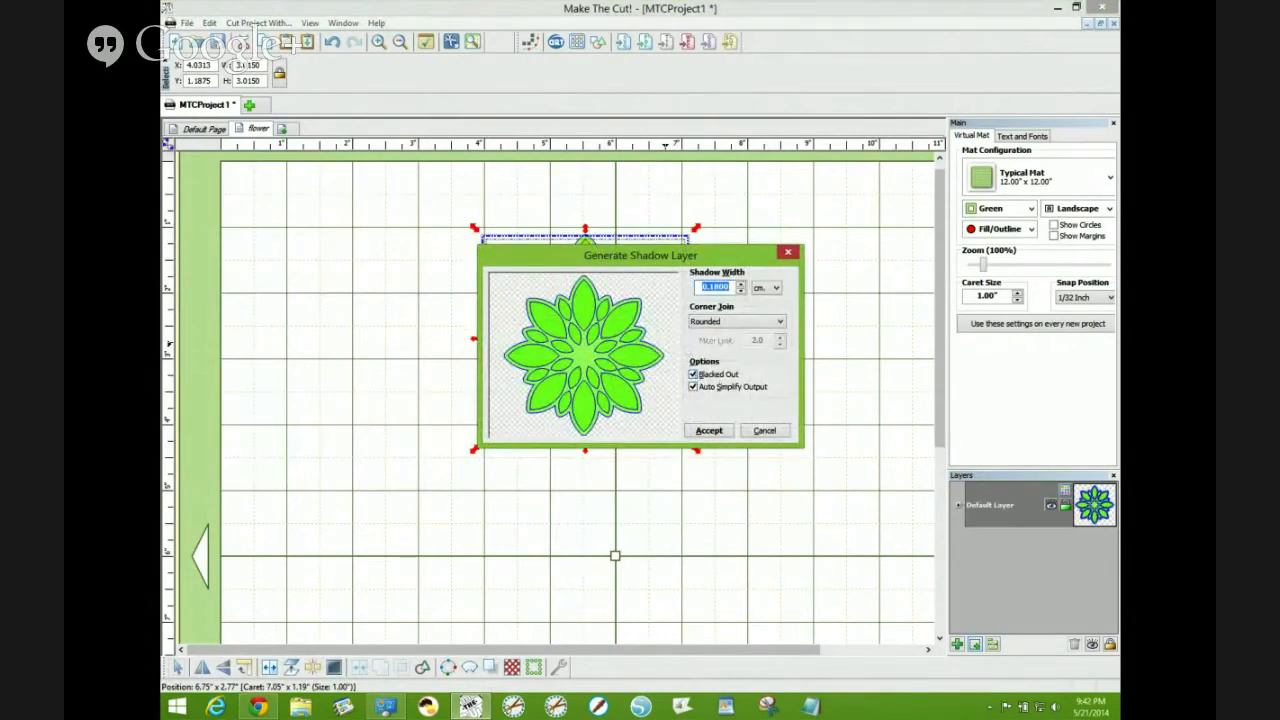
{"action": "left_click", "coordinate": [694, 375]}
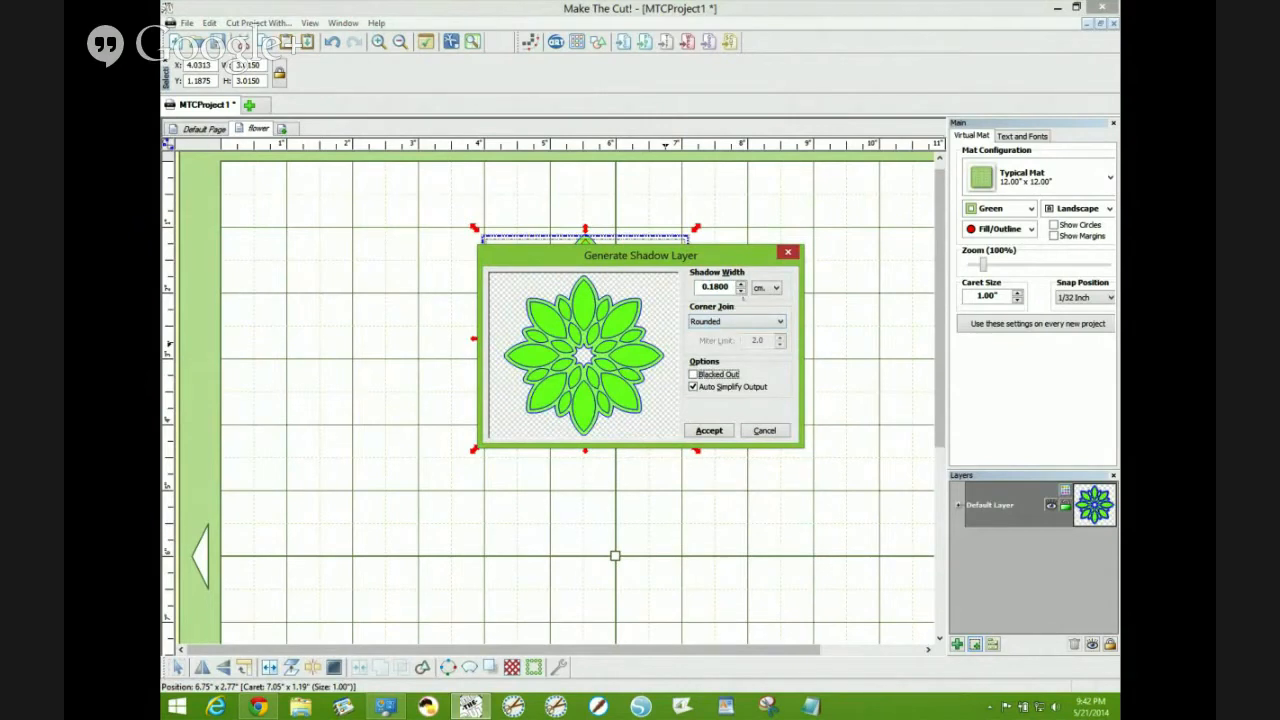
{"action": "left_click", "coordinate": [779, 321]}
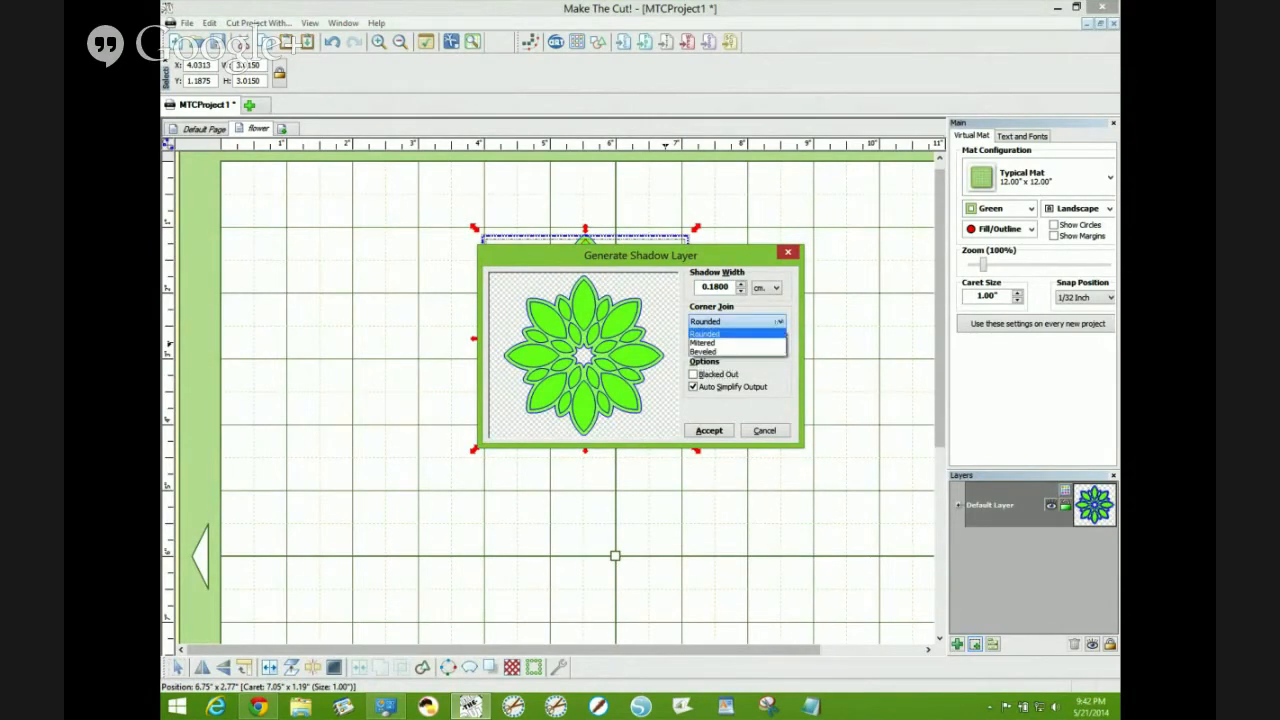
{"action": "key", "text": "ctrl+alt+m"}
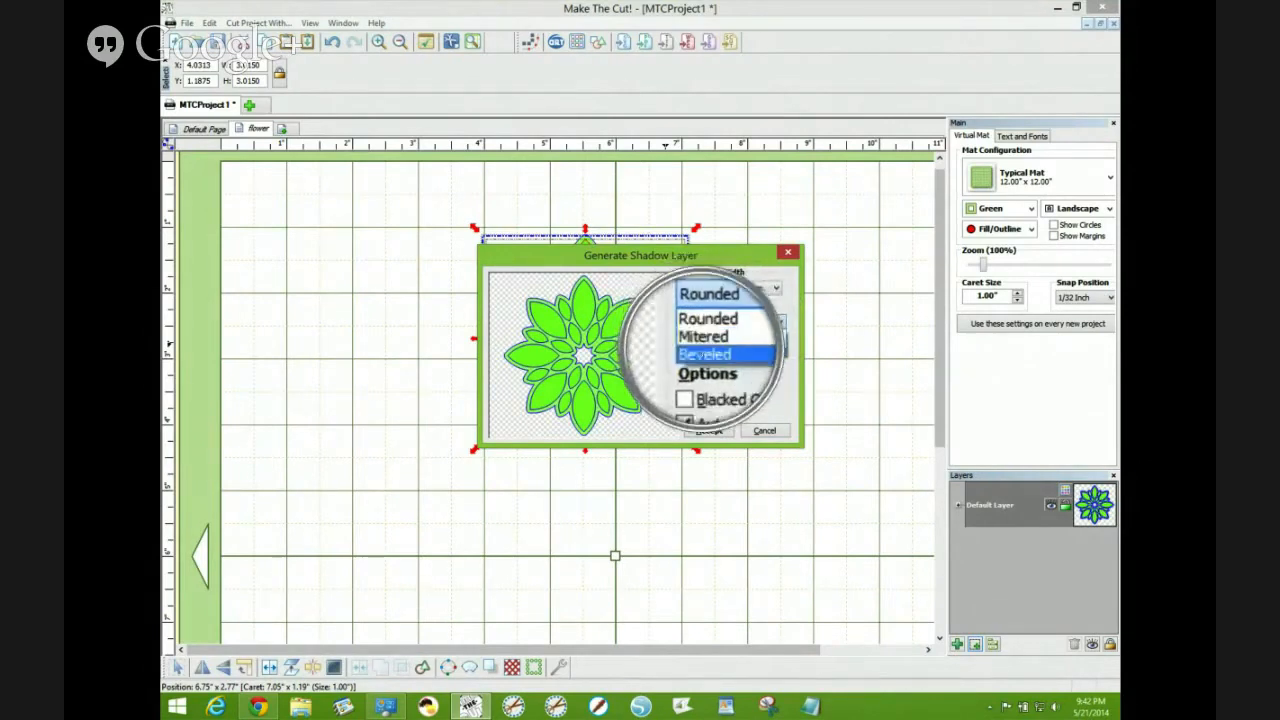
{"action": "key", "text": "ctrl+alt+m"}
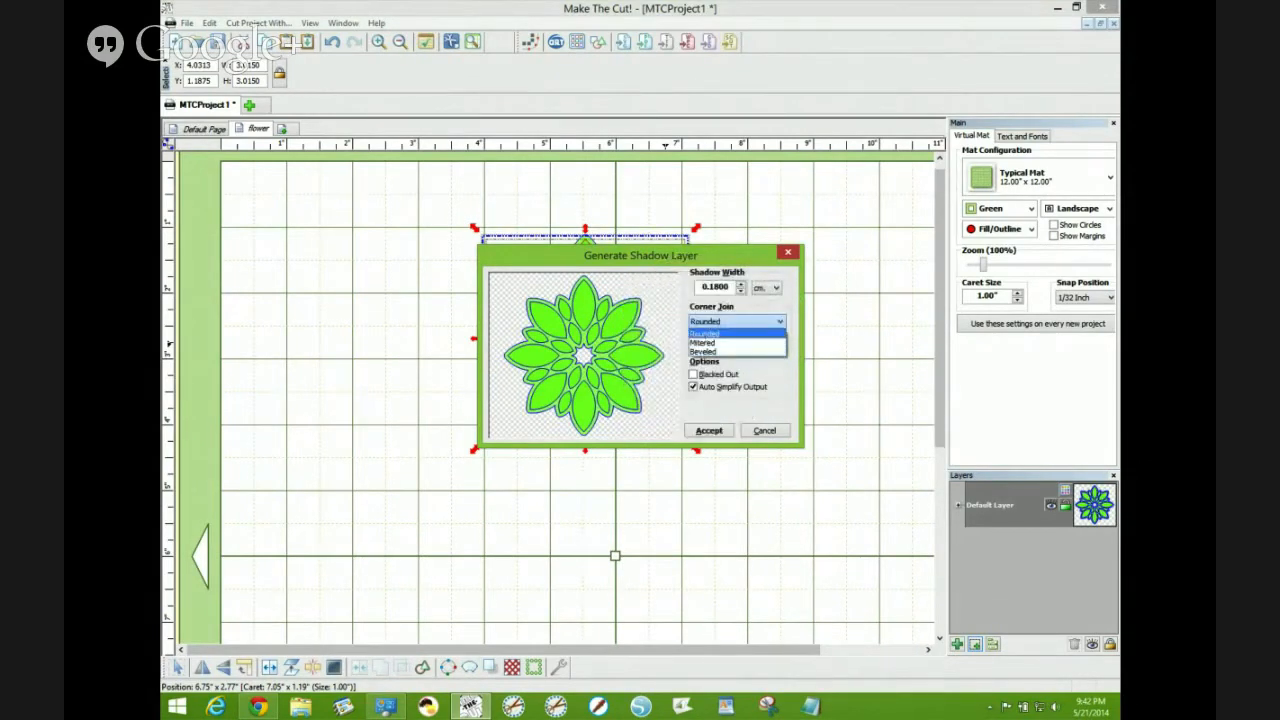
{"action": "left_click", "coordinate": [705, 333]}
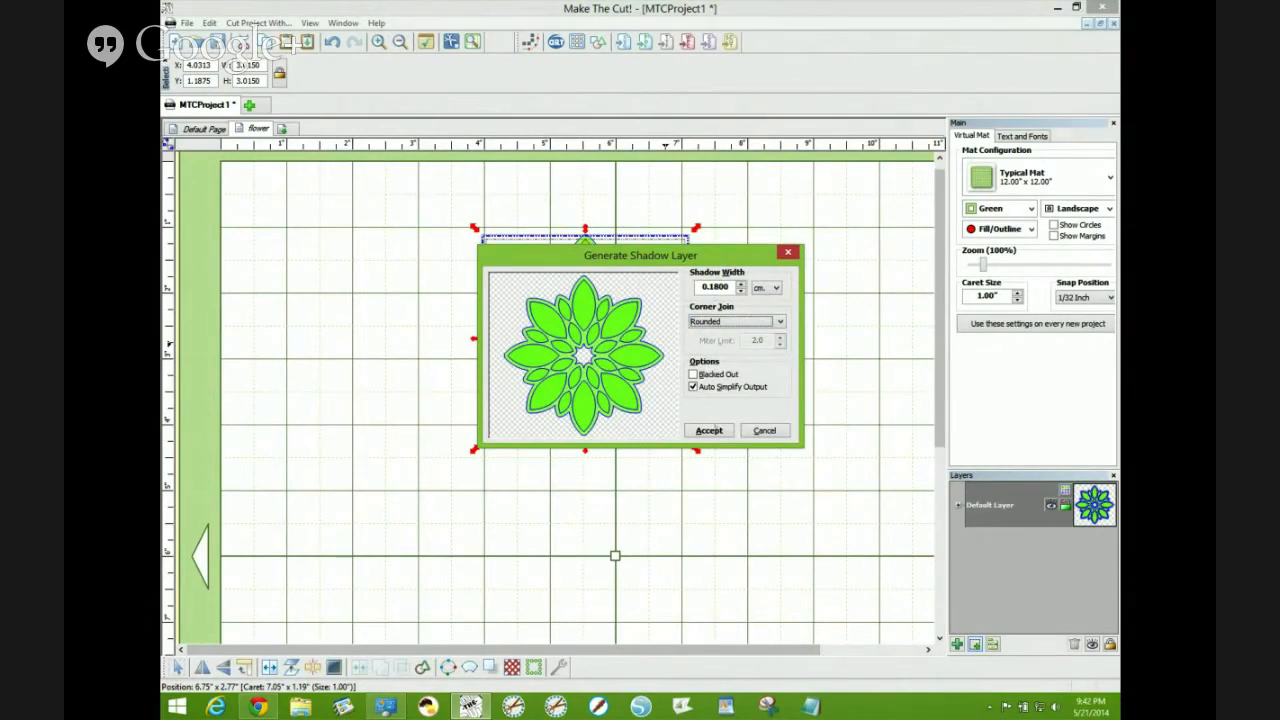
{"action": "left_click", "coordinate": [710, 430]}
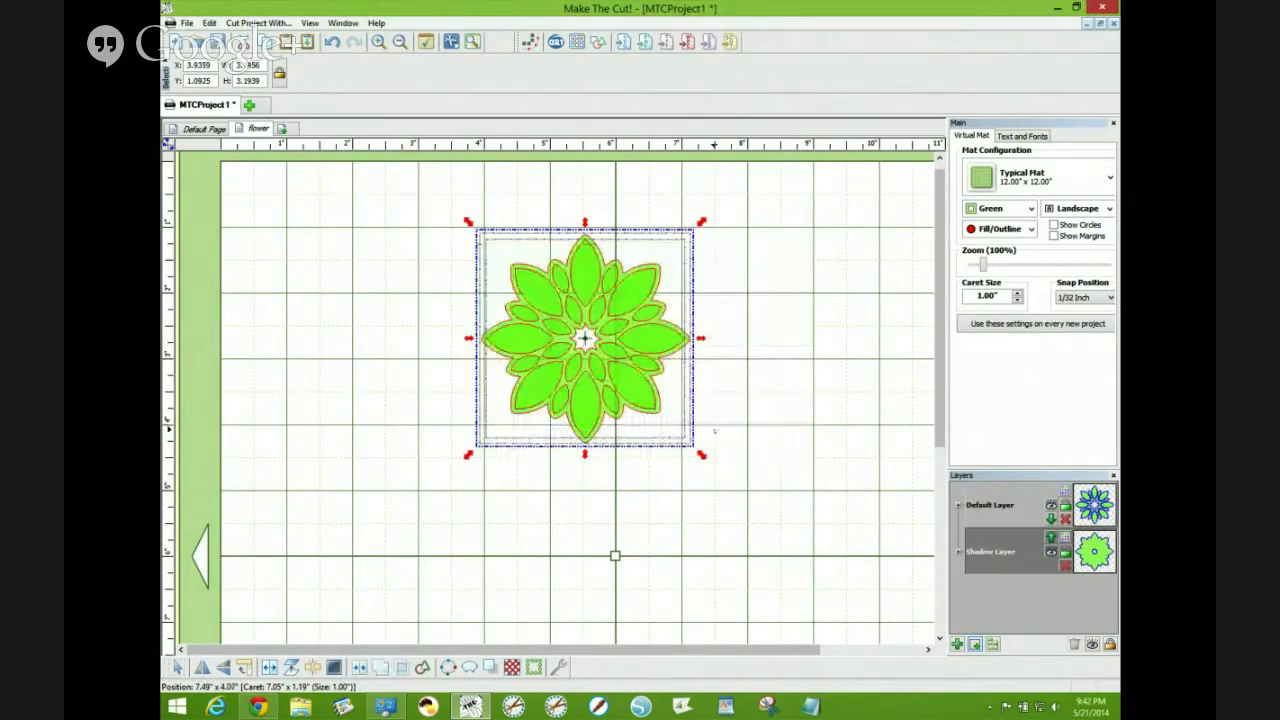
- Select all shapes on the shadow layer and copy them
{"action": "left_click", "coordinate": [744, 398]}
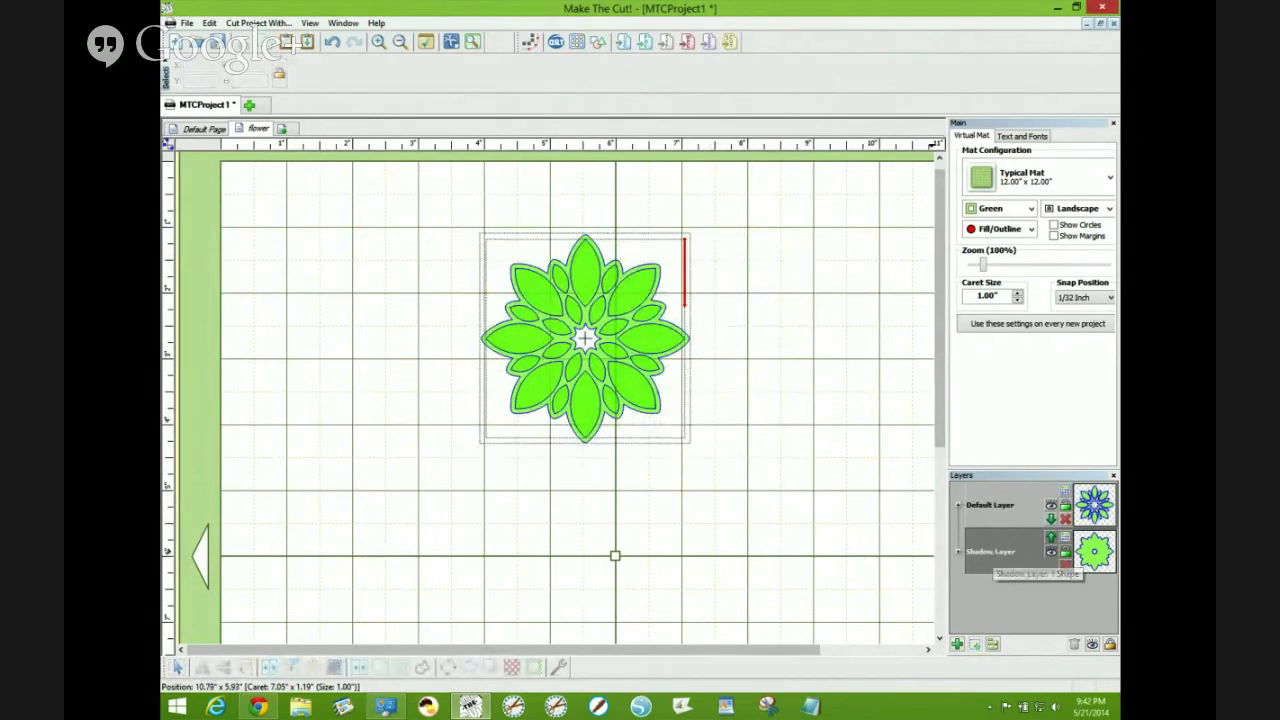
{"action": "right_click", "coordinate": [990, 552]}
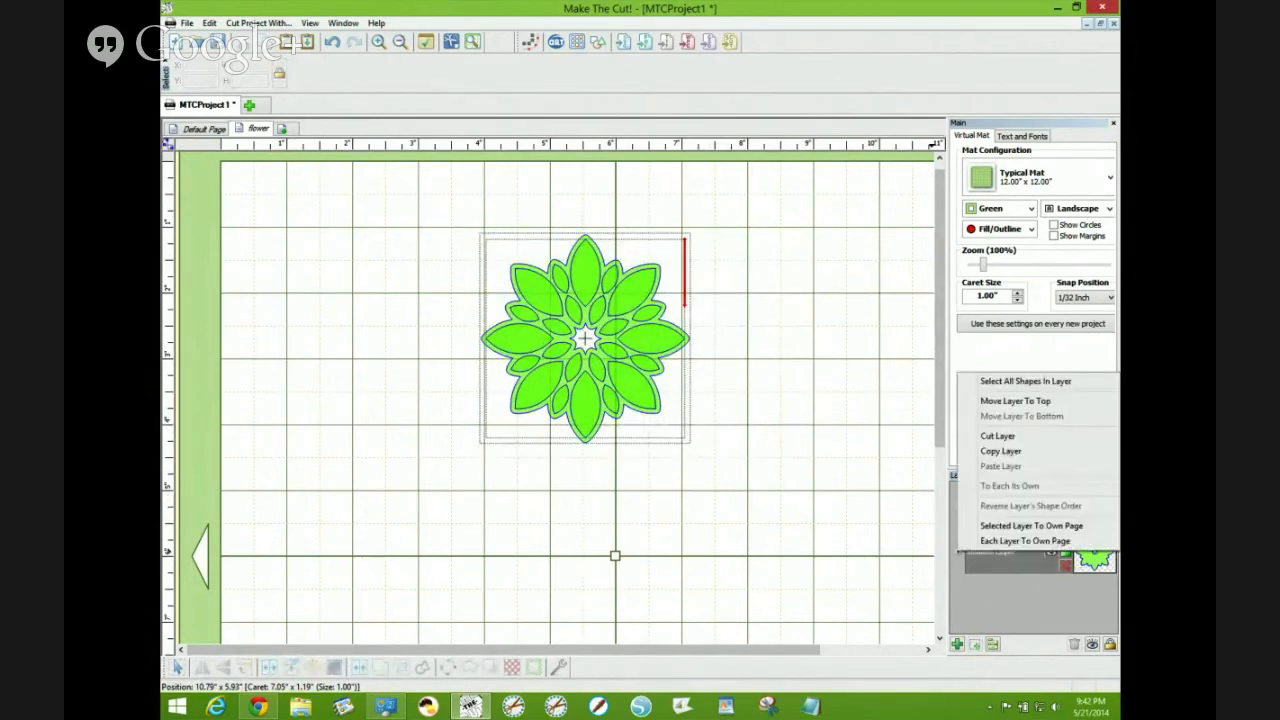
{"action": "left_click", "coordinate": [1025, 381]}
{"action": "right_click", "coordinate": [742, 147]}
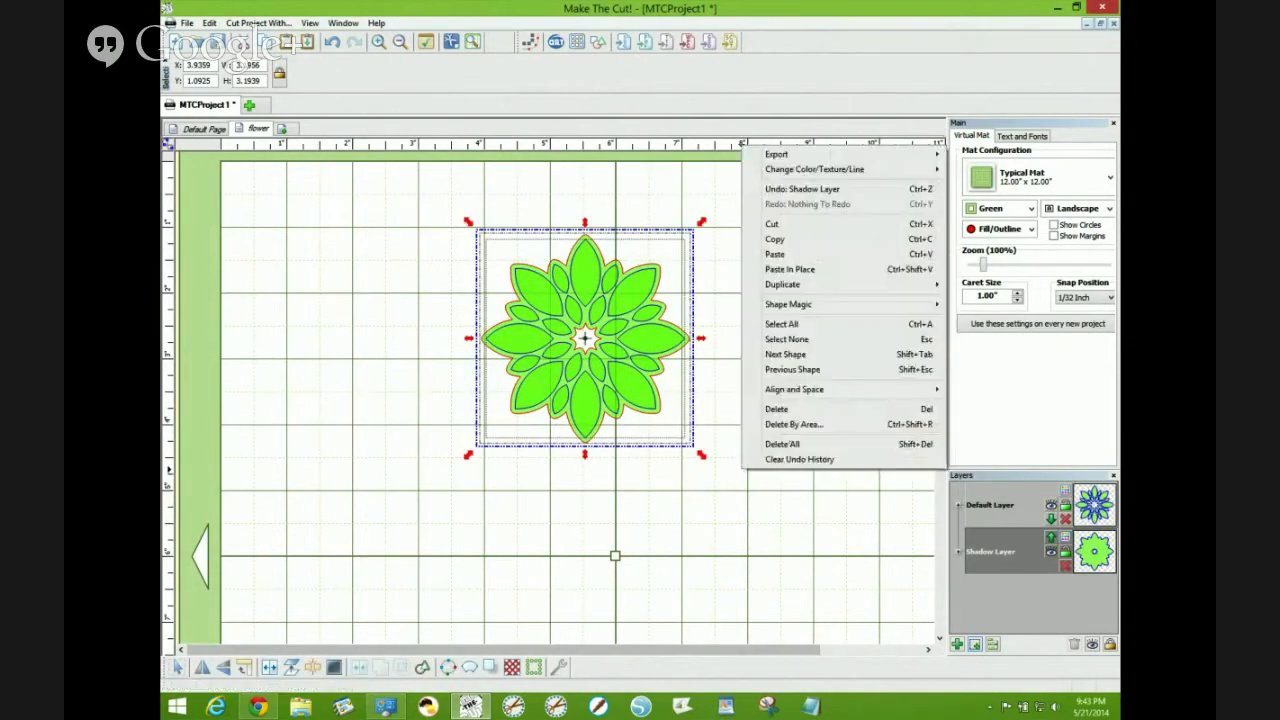
{"action": "left_click", "coordinate": [790, 239]}
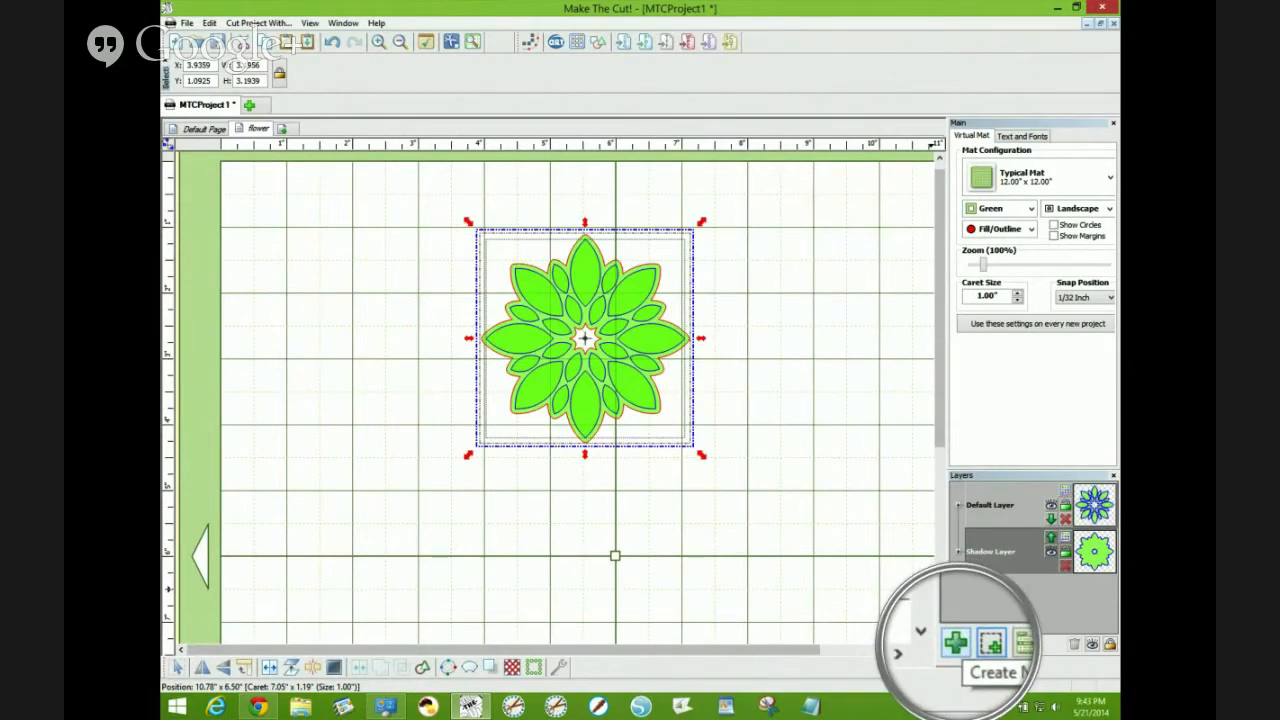
- Create a new layer and paste the copied shadow shapes in place on it
{"action": "left_click", "coordinate": [957, 644]}
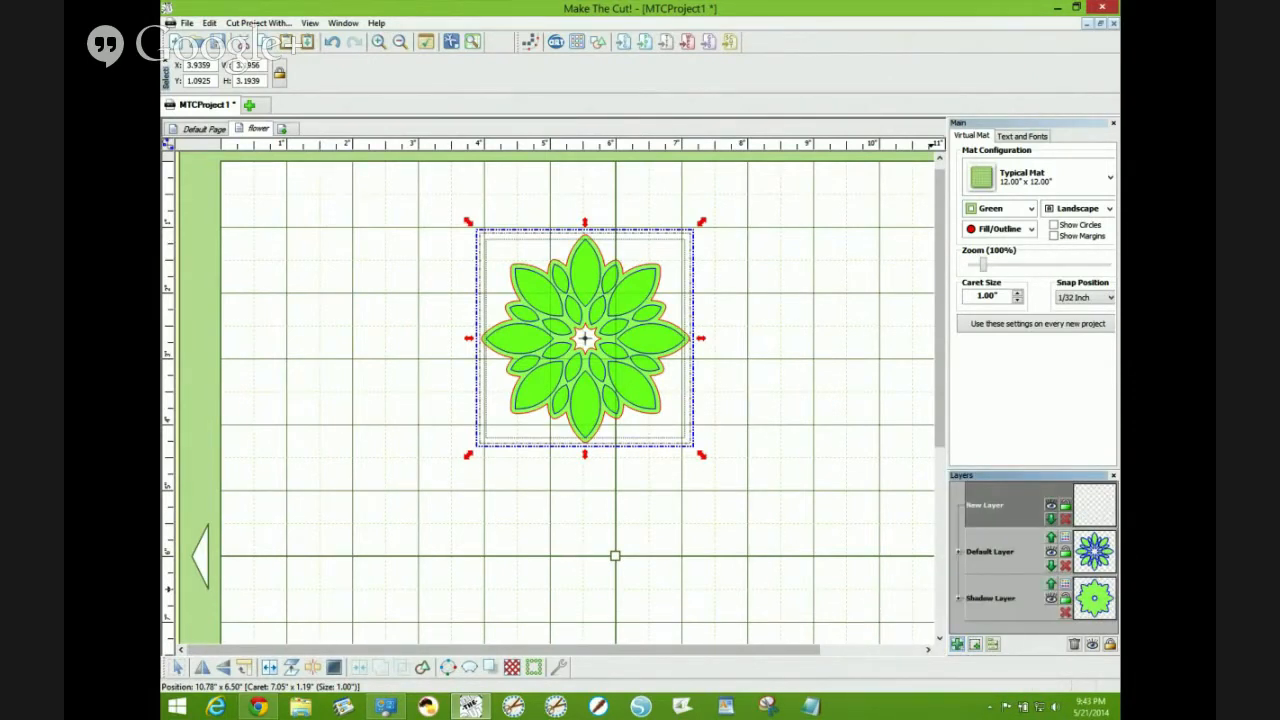
{"action": "right_click", "coordinate": [782, 410]}
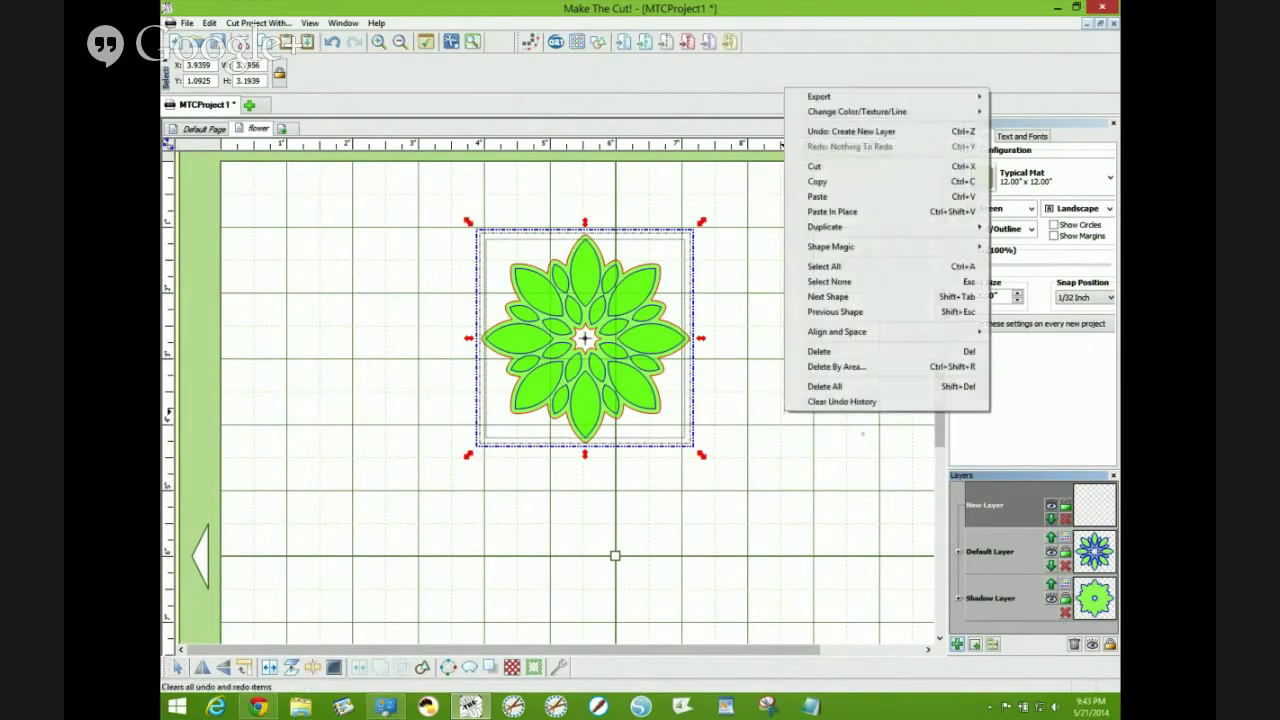
{"action": "left_click", "coordinate": [852, 211]}
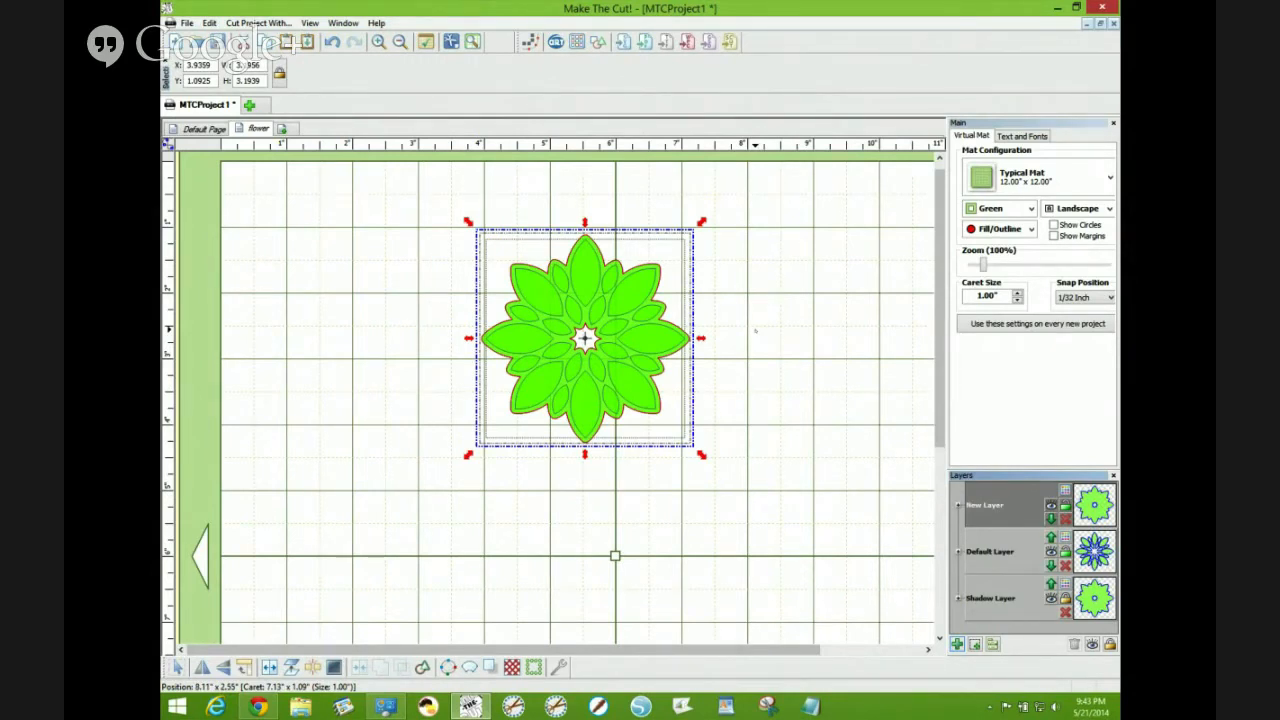
- Join the selected flower shapes together, undo a test move, and delete the empty layers
{"action": "right_click", "coordinate": [755, 330]}
{"action": "left_click", "coordinate": [817, 508]}
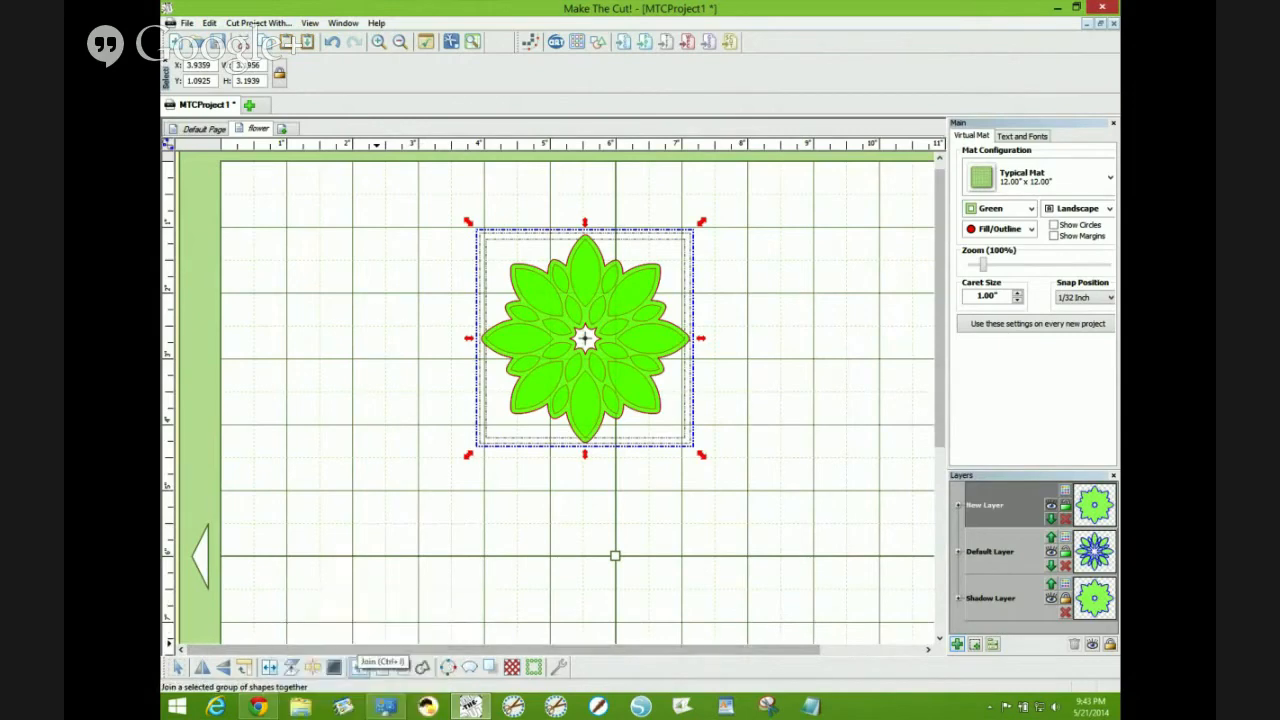
{"action": "left_click", "coordinate": [358, 667]}
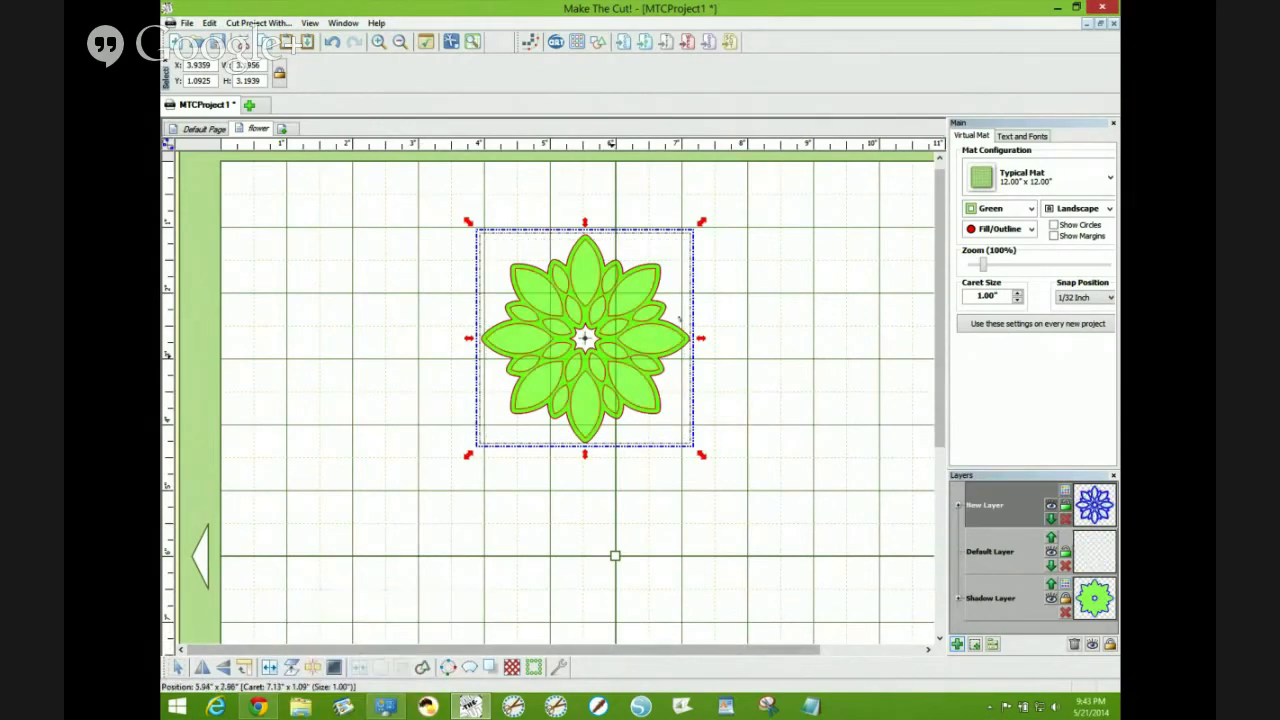
{"action": "left_click_drag", "start_coordinate": [688, 336], "coordinate": [835, 312]}
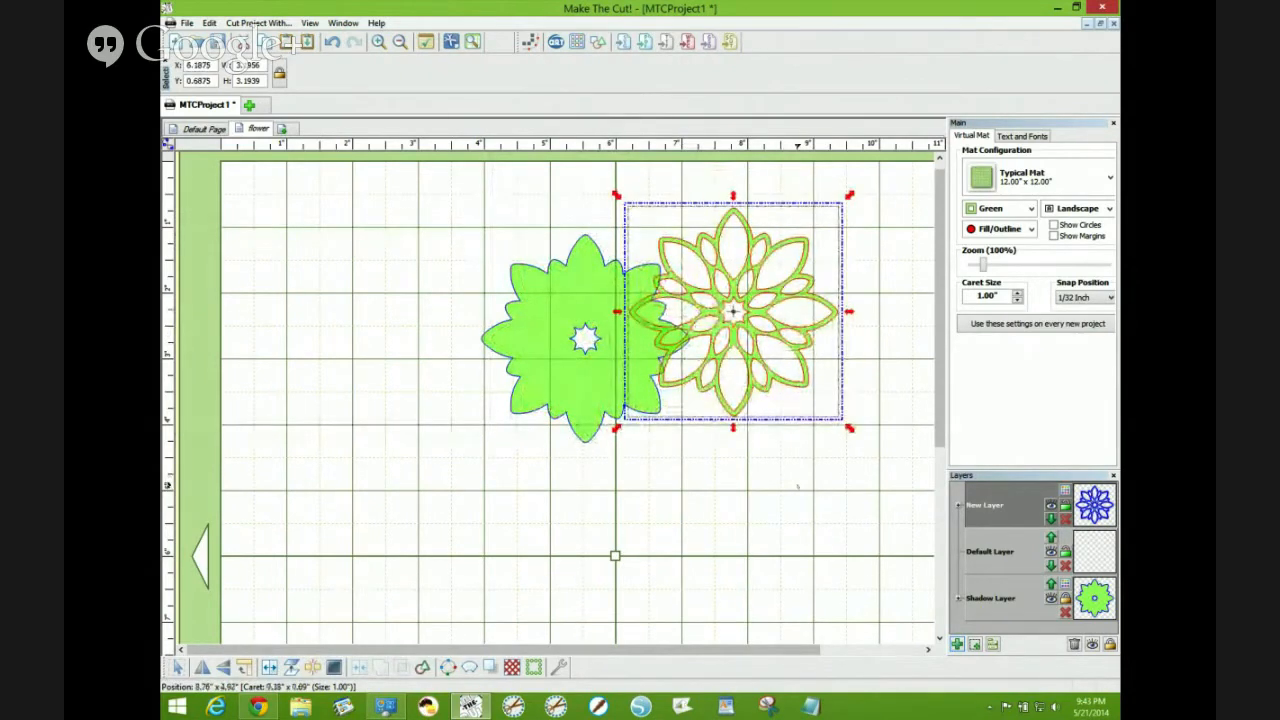
{"action": "key", "text": "ctrl+z"}
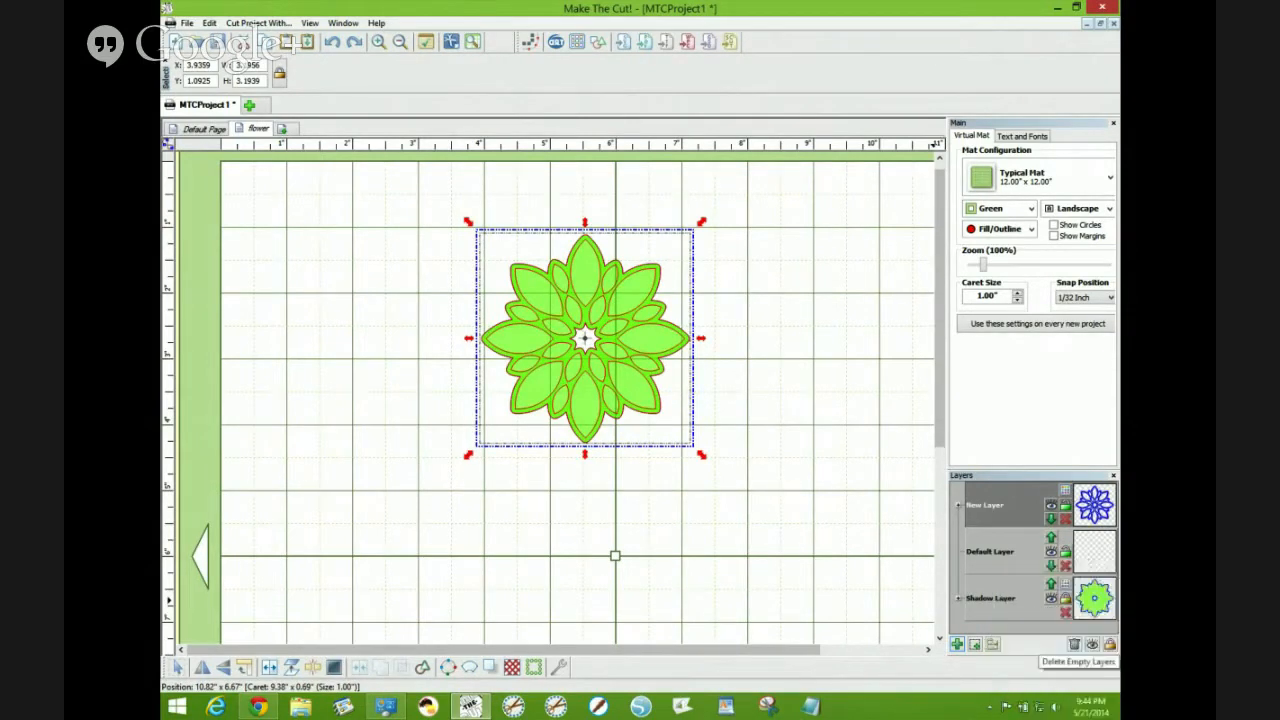
{"action": "left_click", "coordinate": [1074, 644]}
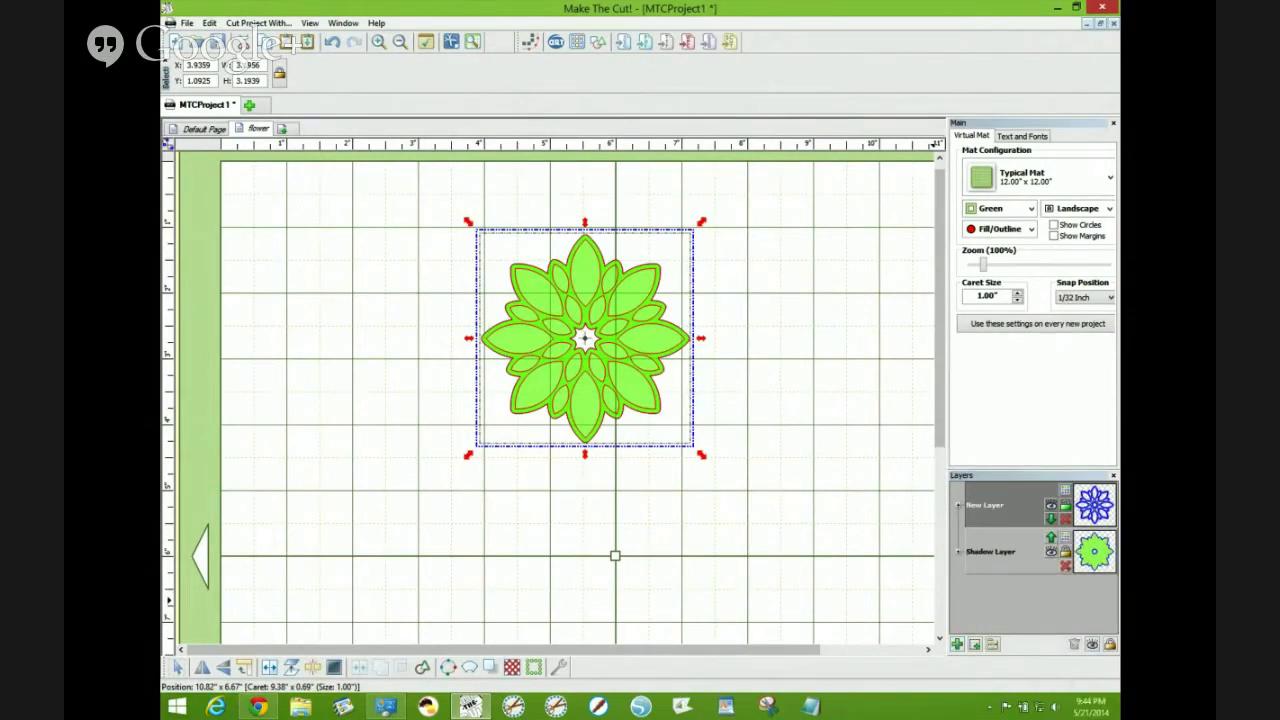
- Select all shapes on the shadow layer and generate another shadow layer with width 0.1800, Rounded corners and Blacked Out unchecked
{"action": "left_click", "coordinate": [863, 507]}
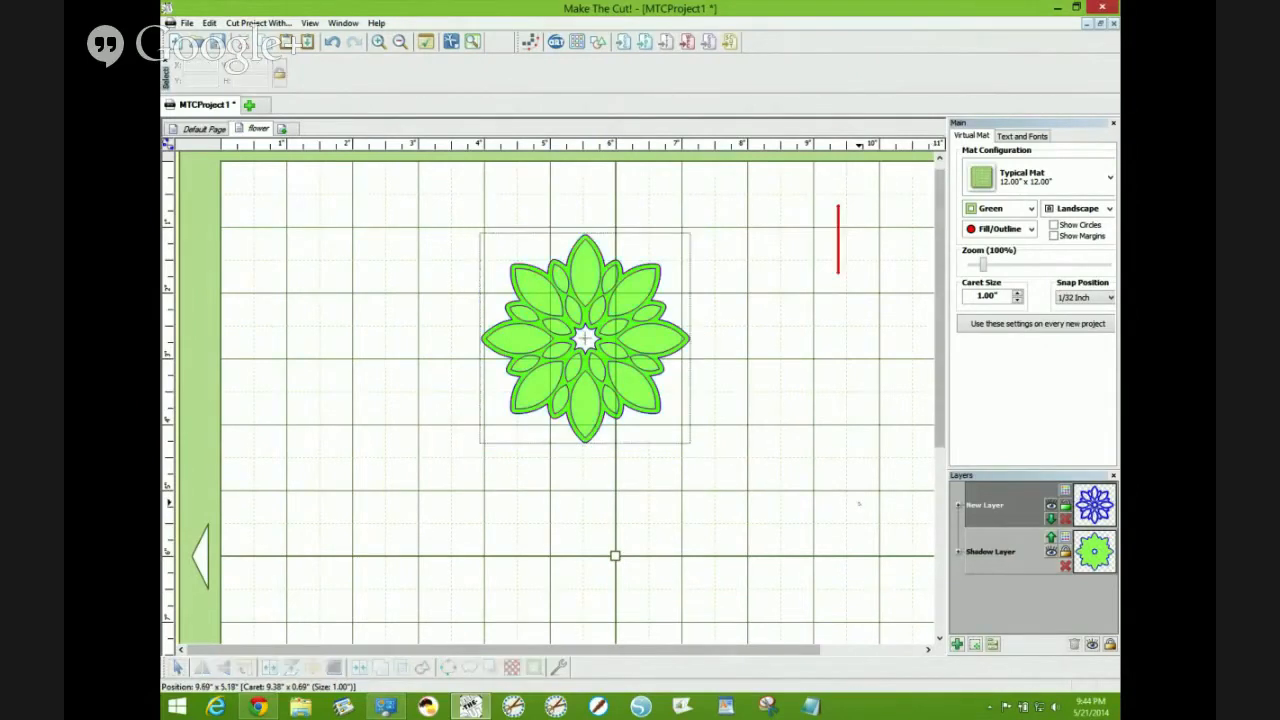
{"action": "left_click", "coordinate": [992, 551]}
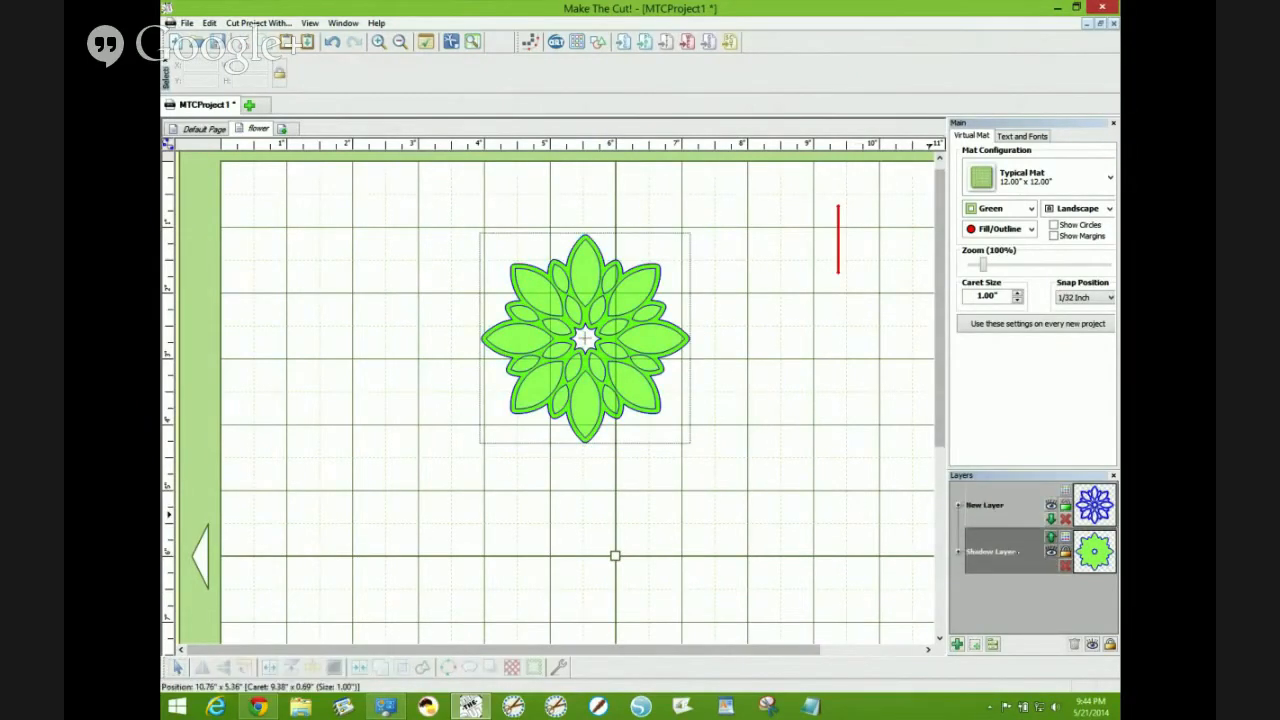
{"action": "right_click", "coordinate": [700, 468]}
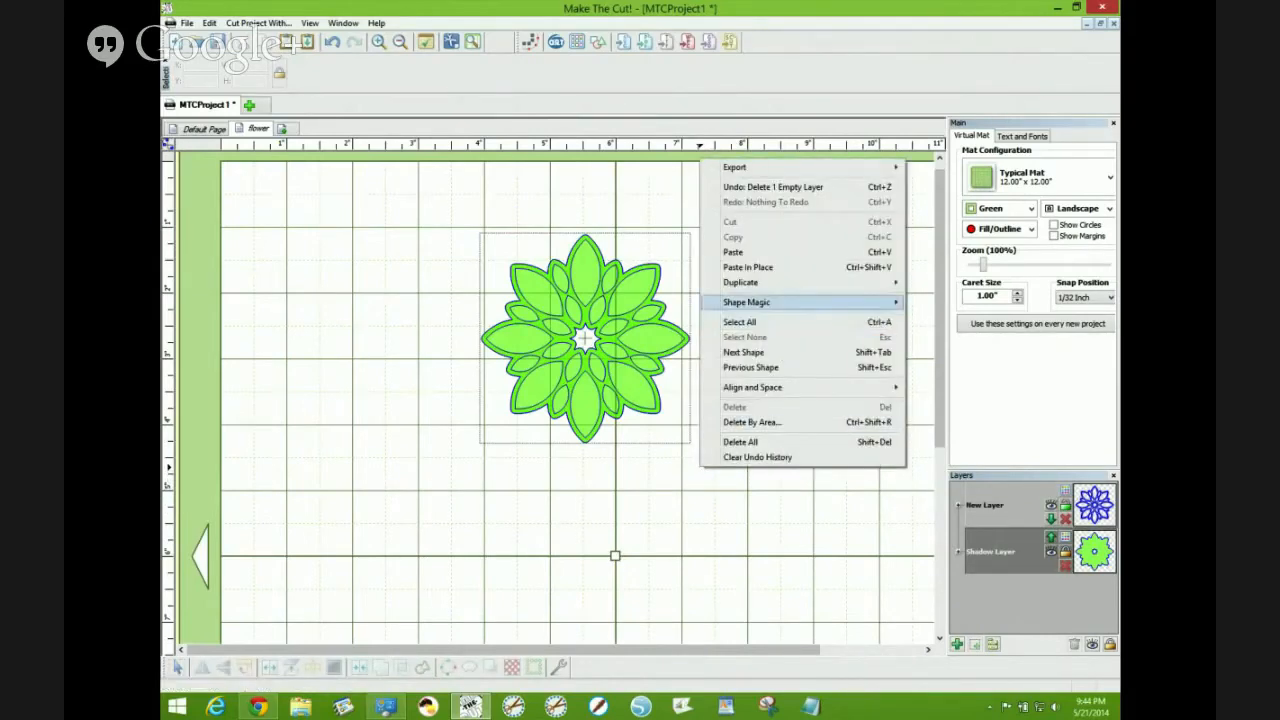
{"action": "left_click", "coordinate": [740, 321]}
{"action": "double_click", "coordinate": [654, 389]}
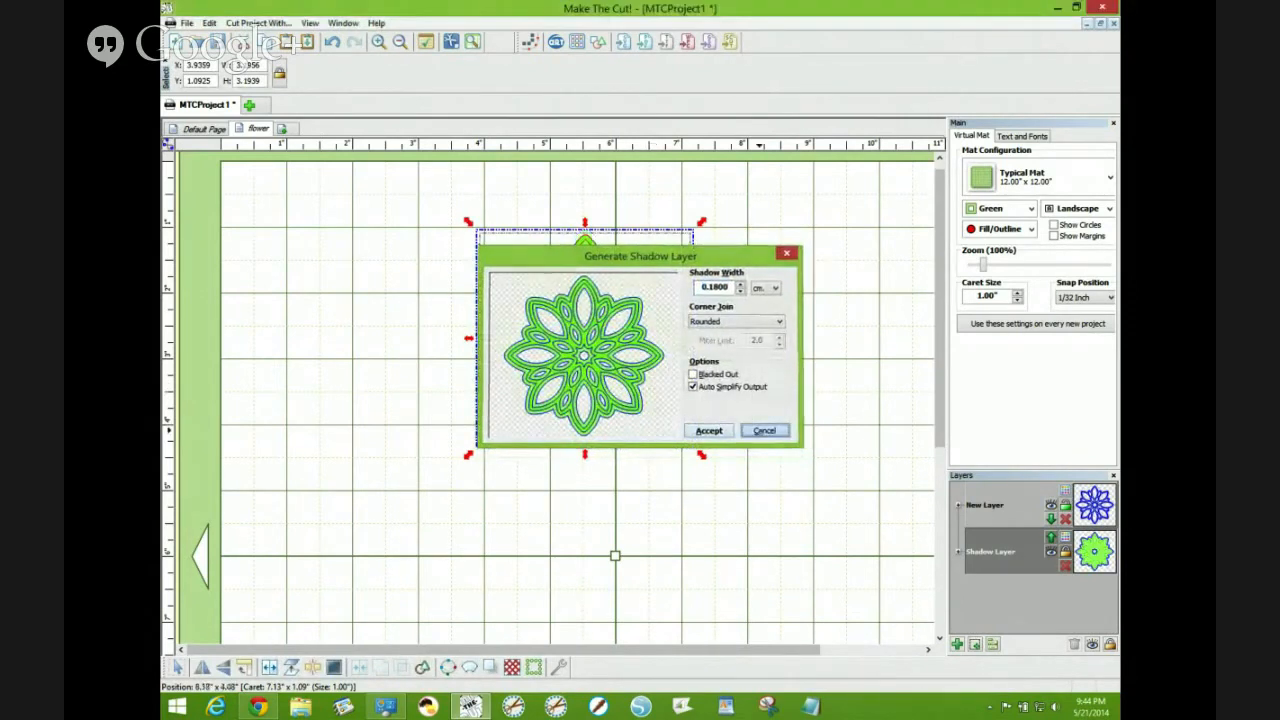
{"action": "left_click", "coordinate": [764, 431]}
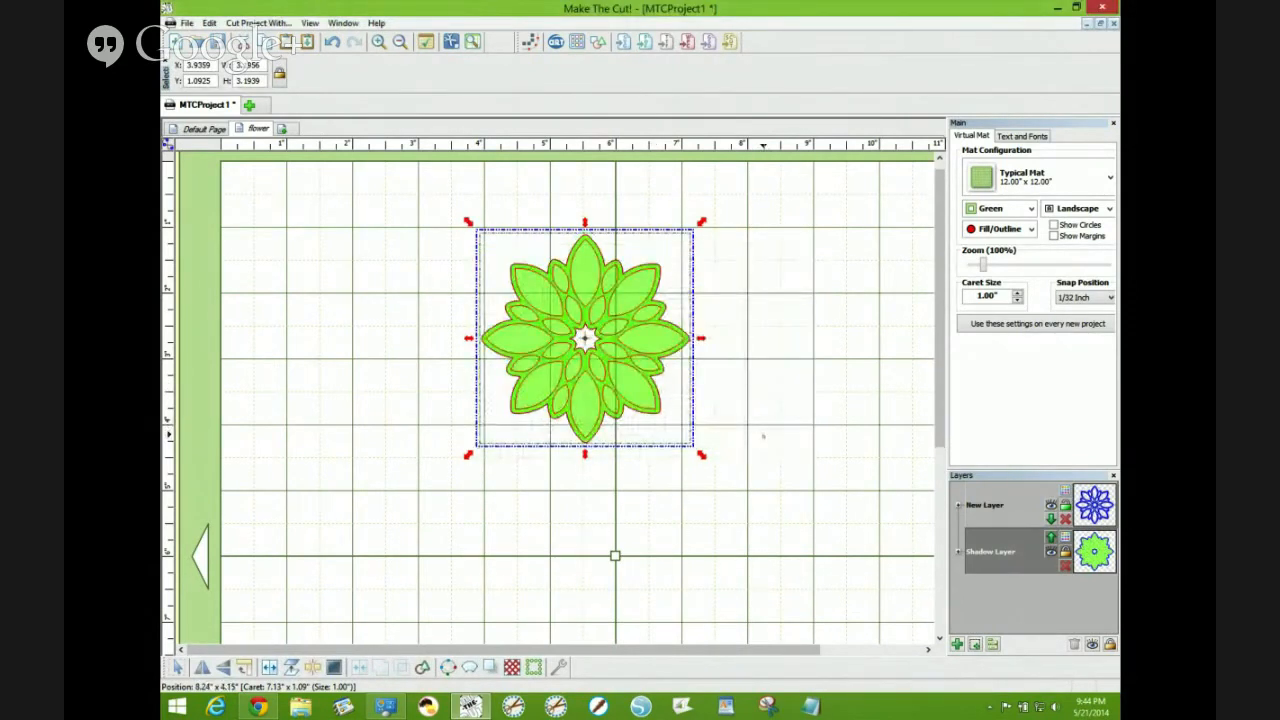
{"action": "key", "text": "ctrl+h"}
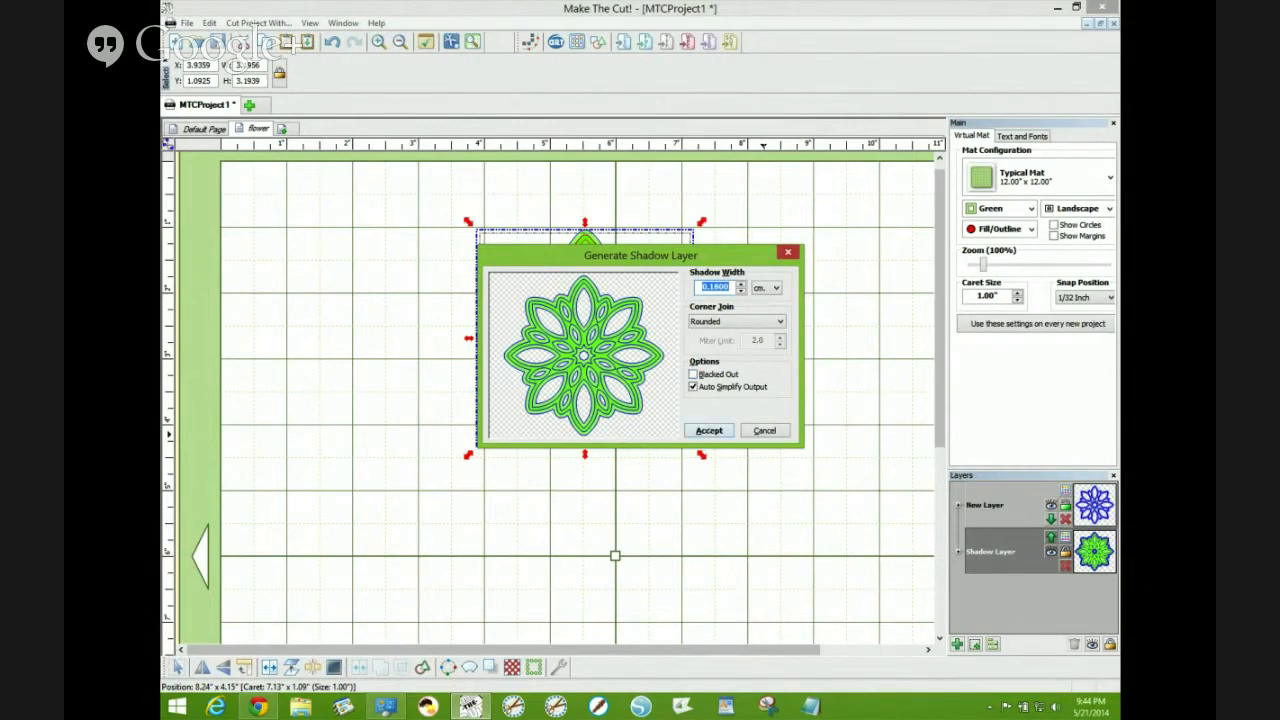
{"action": "left_click", "coordinate": [709, 430]}
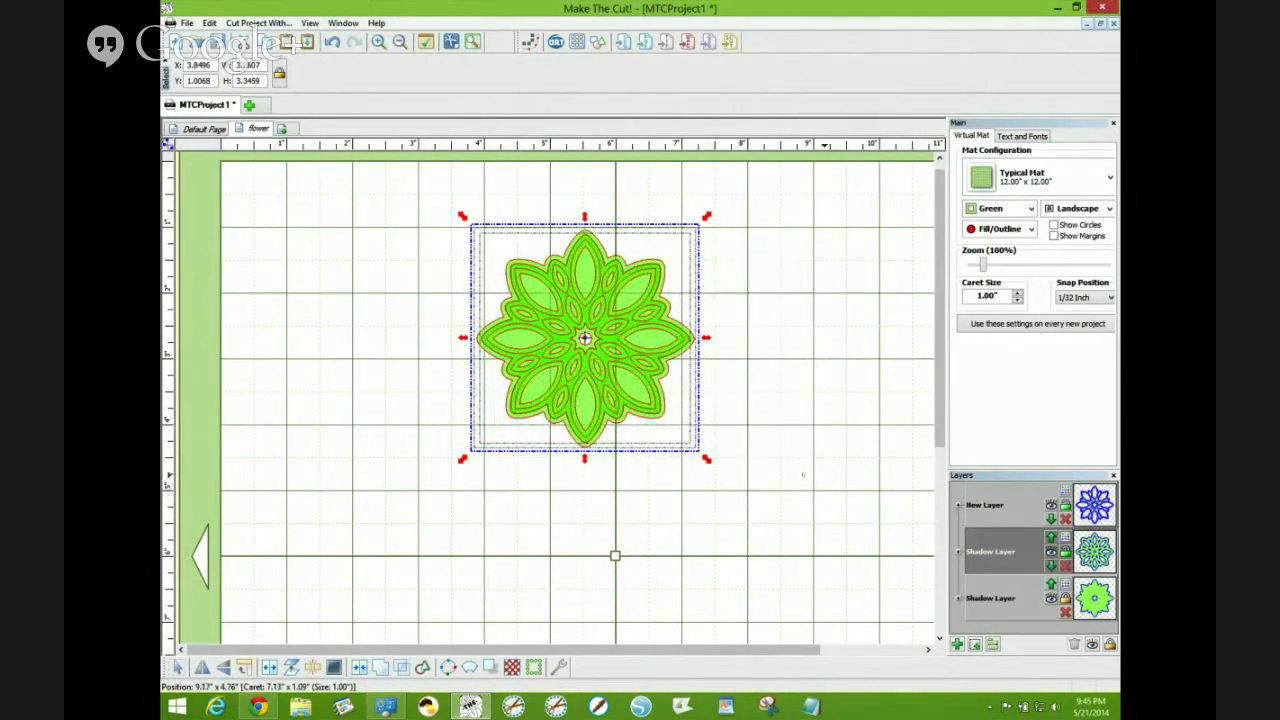
- Select the bottom shadow layer's shape and generate a blacked-out shadow layer from it with Rounded corners
{"action": "left_click", "coordinate": [802, 475]}
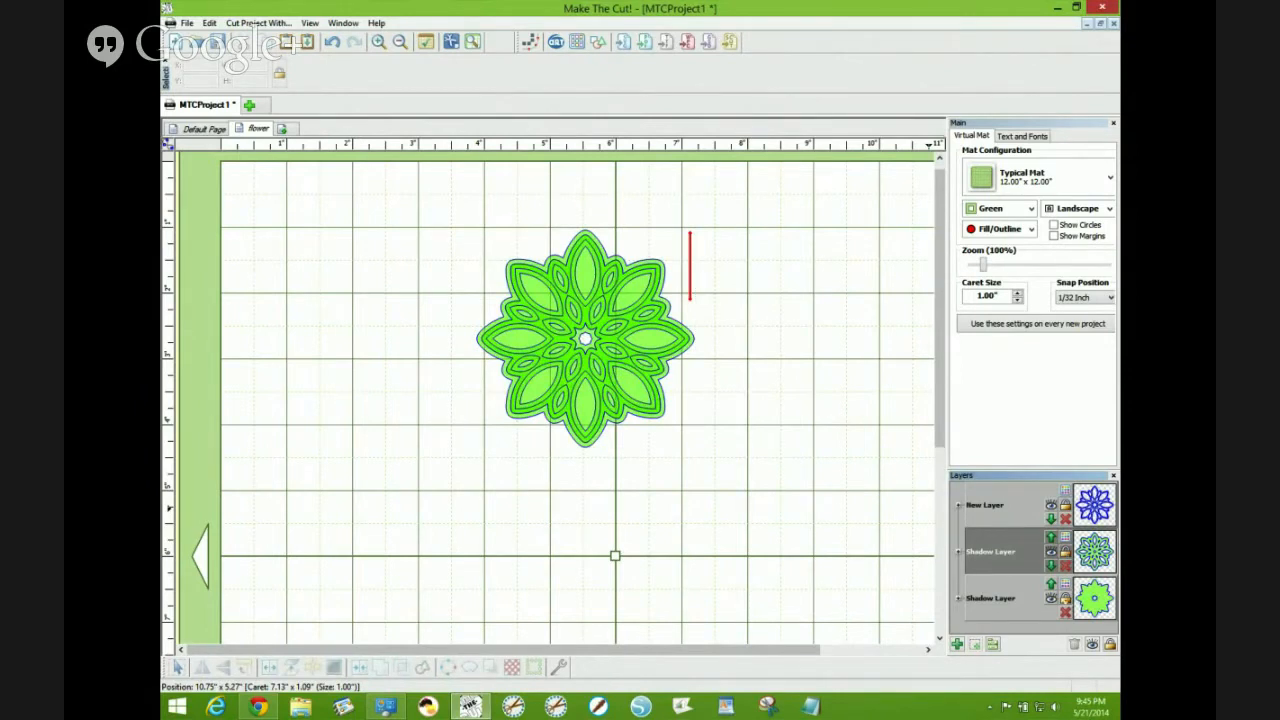
{"action": "left_click", "coordinate": [1020, 600]}
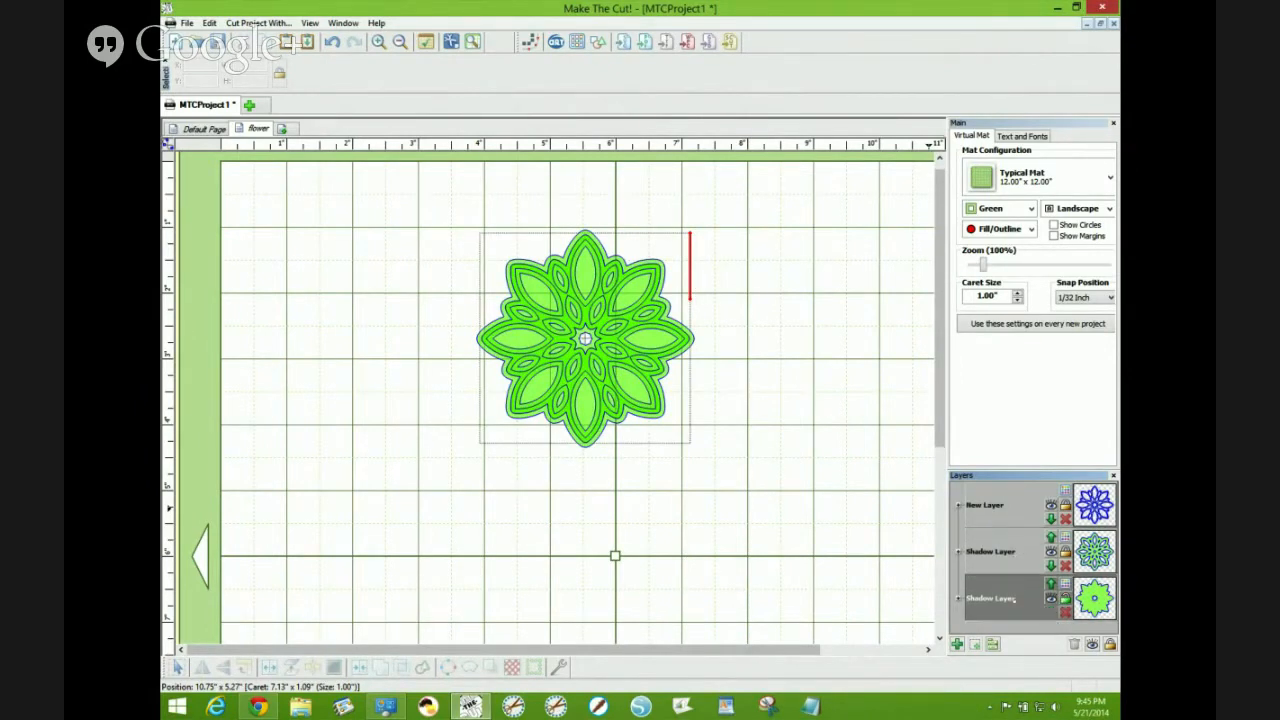
{"action": "left_click", "coordinate": [665, 408]}
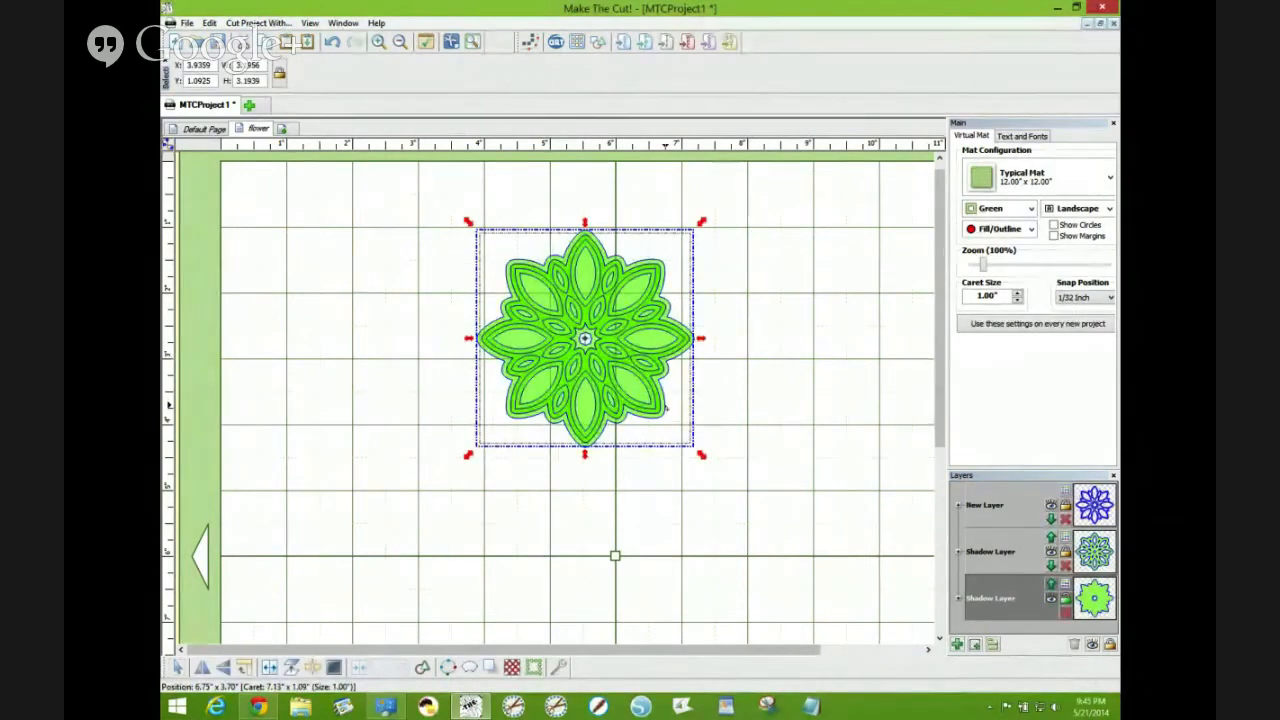
{"action": "key", "text": "ctrl+h"}
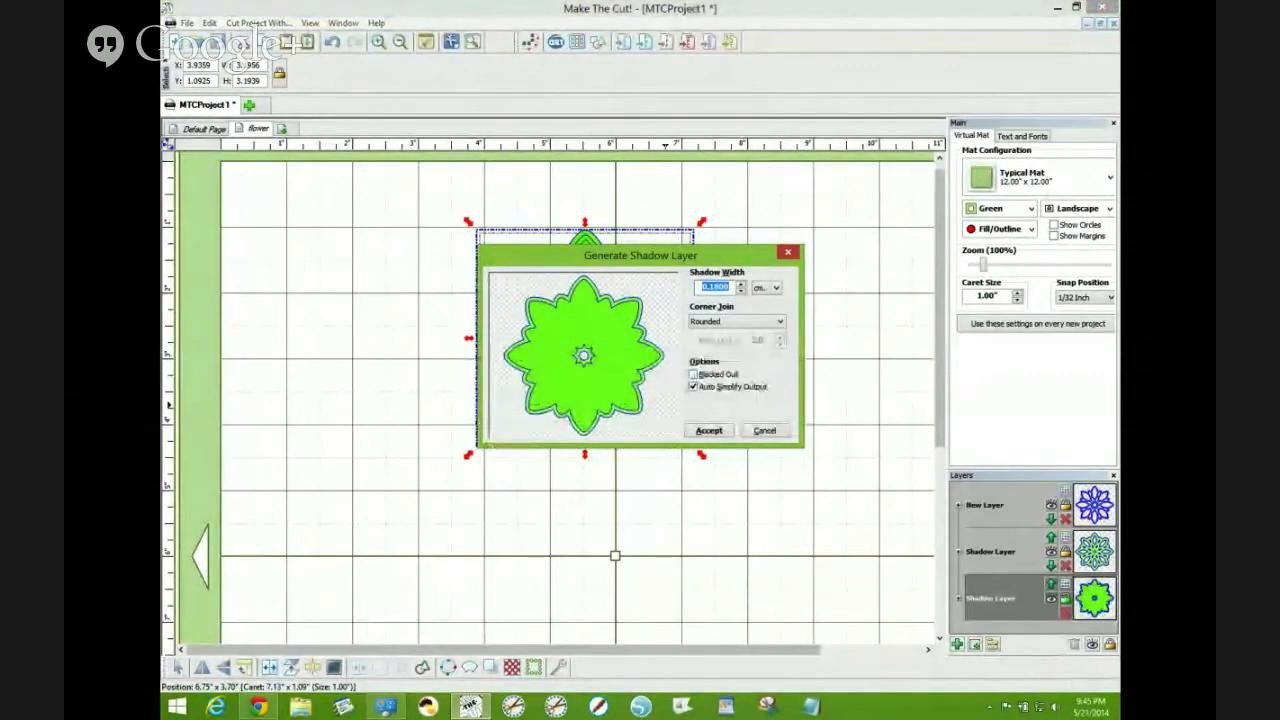
{"action": "left_click", "coordinate": [694, 374]}
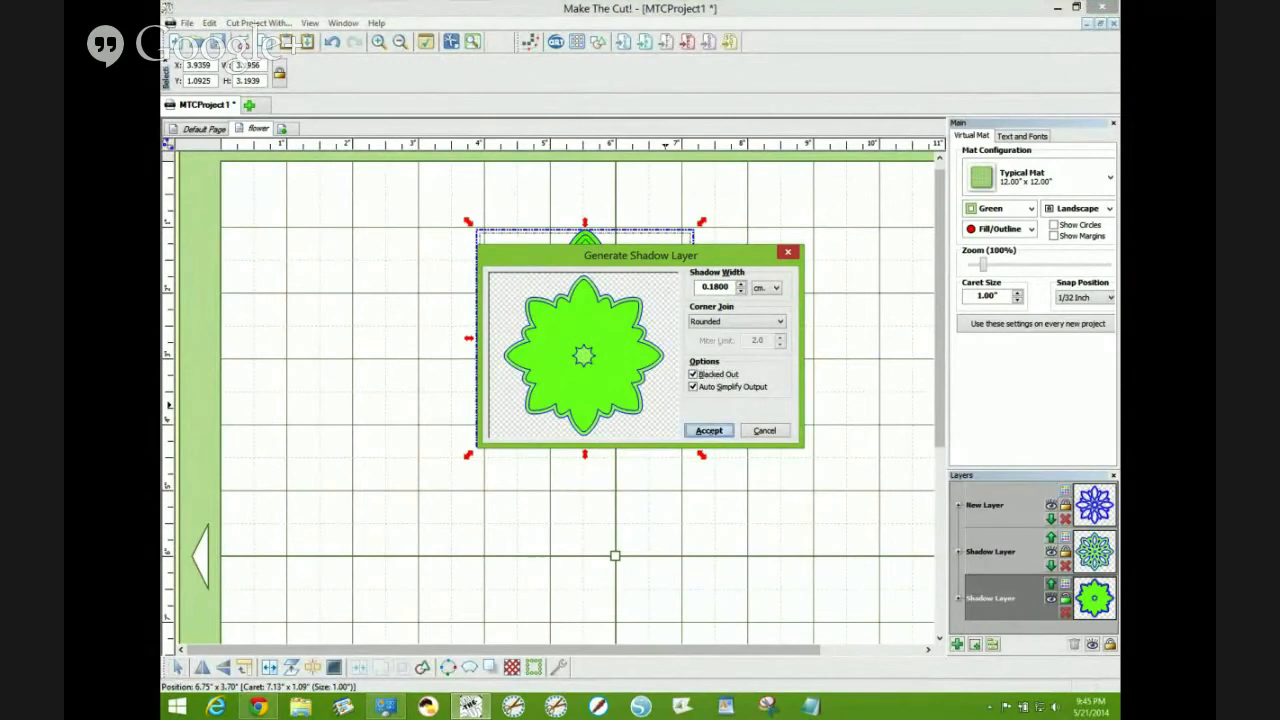
{"action": "left_click", "coordinate": [709, 430]}
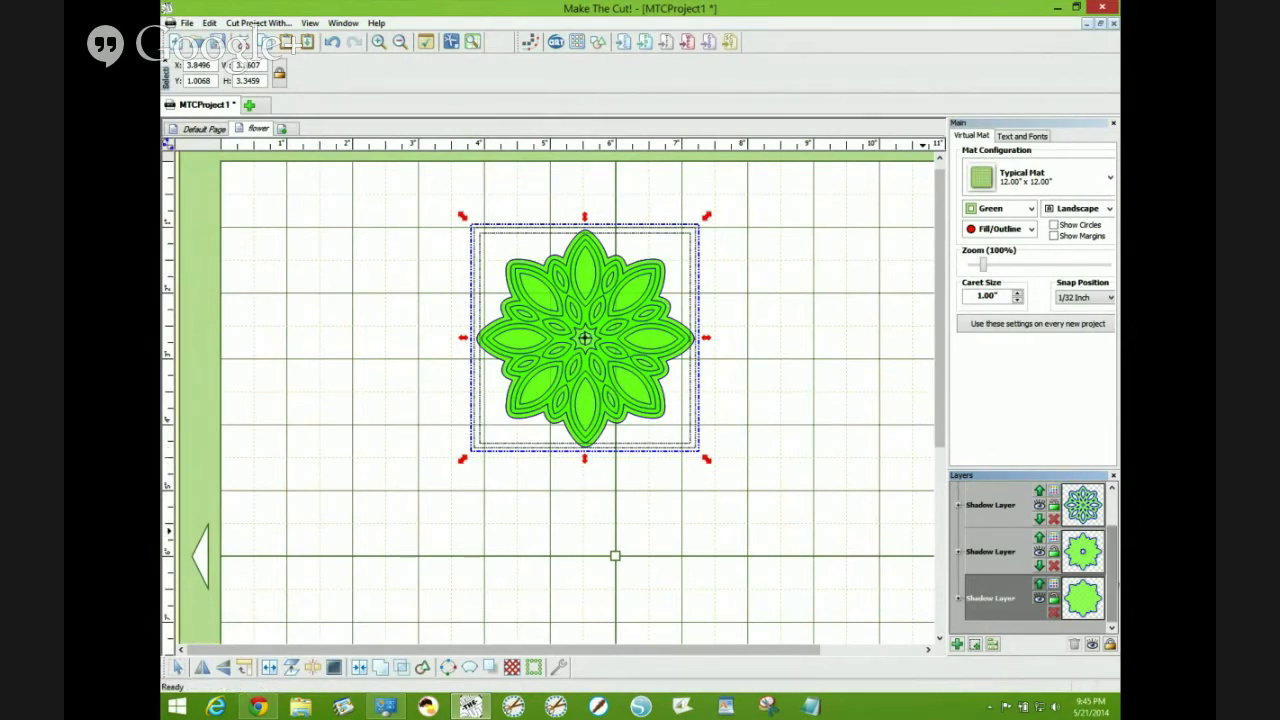
- Try to set a new color for the bottom shadow layer
{"action": "mouse_move", "coordinate": [1114, 556]}
{"action": "left_mouse_down"}
{"action": "mouse_move", "coordinate": [1116, 520]}
{"action": "mouse_move", "coordinate": [1114, 546]}
{"action": "left_mouse_up"}
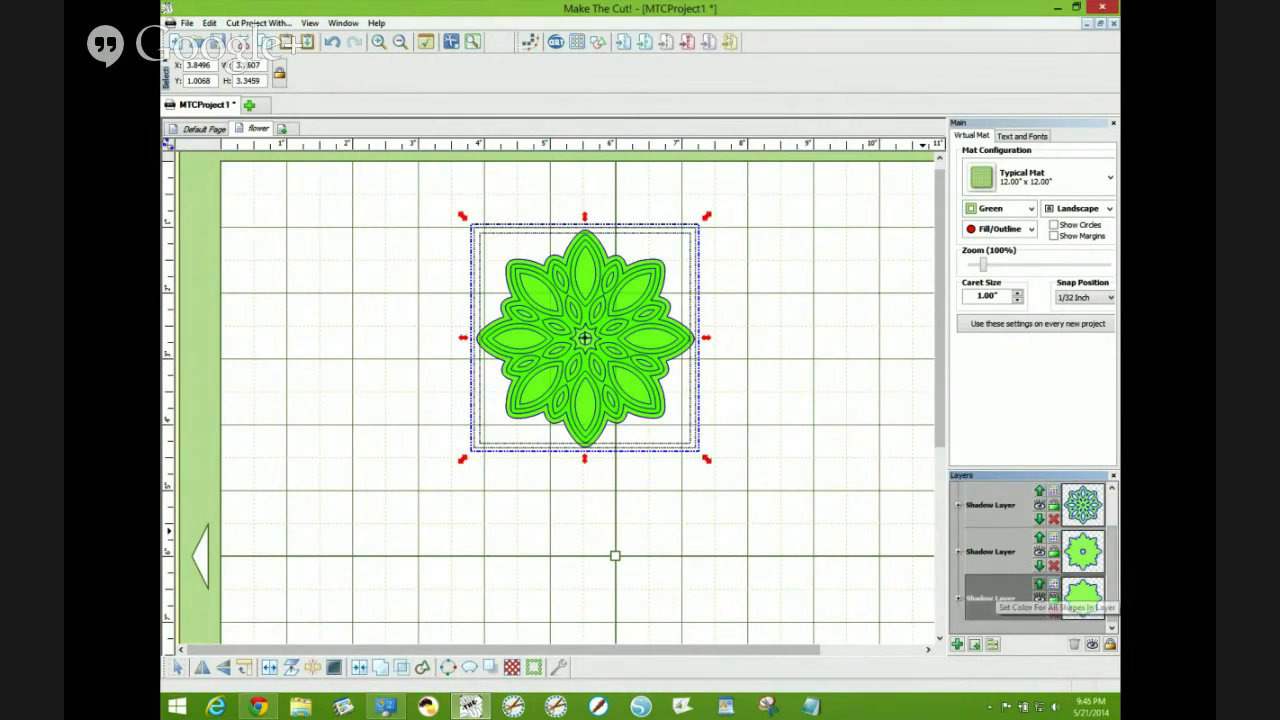
{"action": "left_click", "coordinate": [1053, 584]}
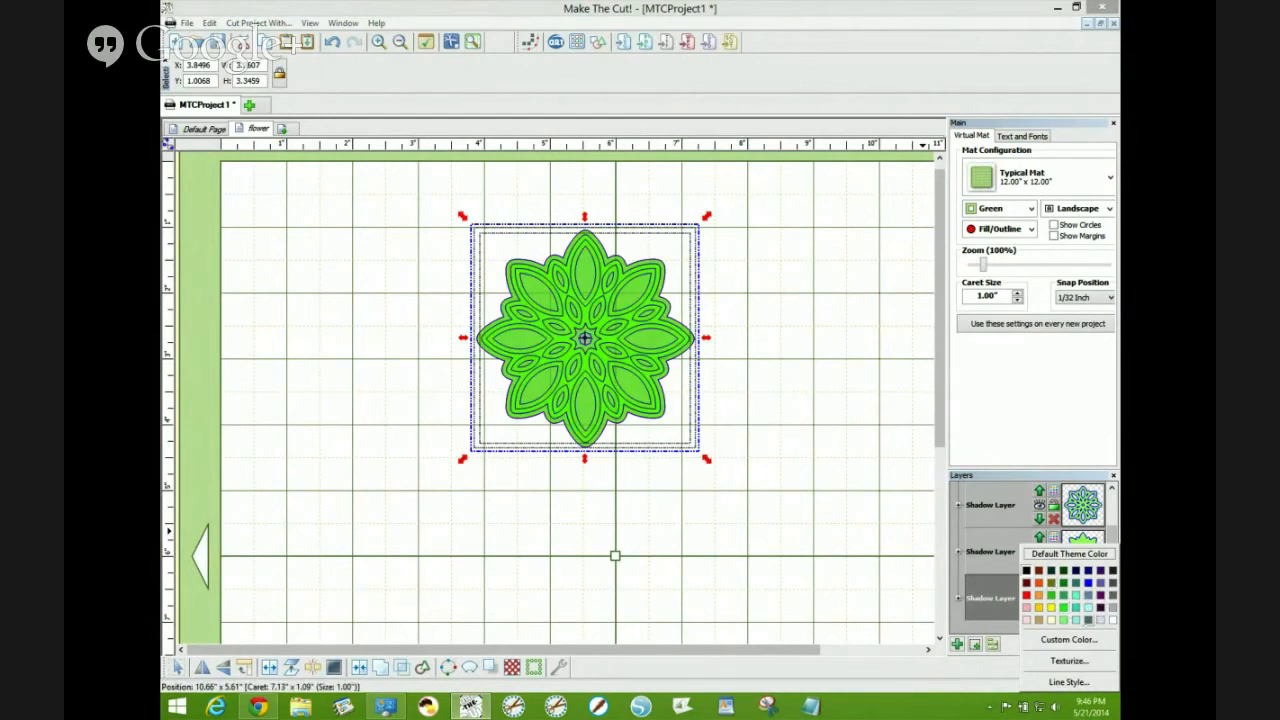
{"action": "left_click", "coordinate": [1063, 608]}
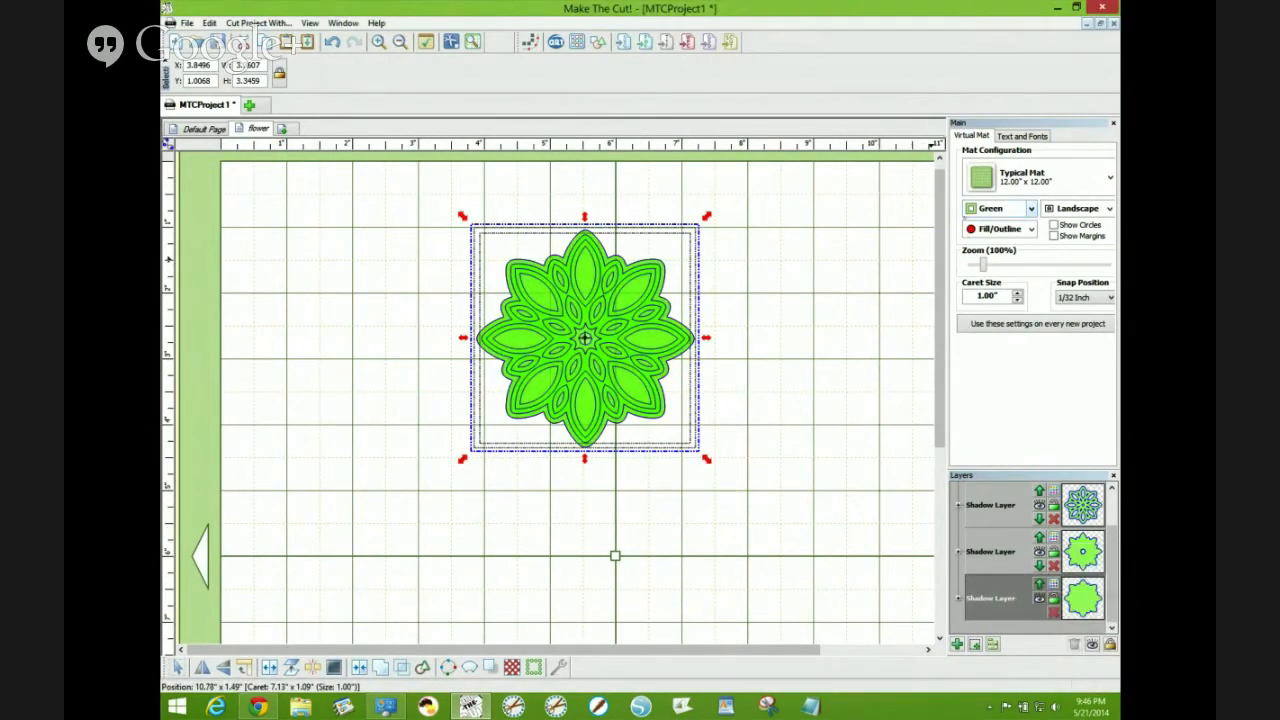
- Switch the virtual mat color theme to Contrast
{"action": "middle_click", "coordinate": [956, 216]}
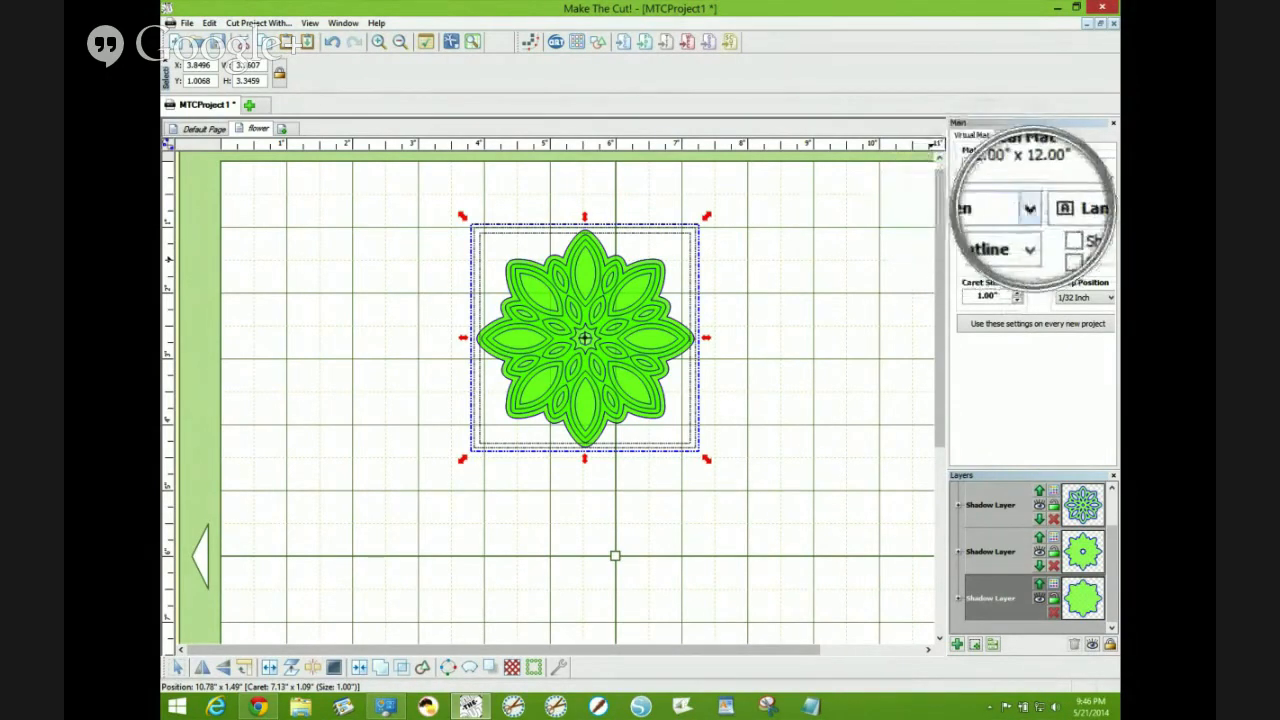
{"action": "middle_click", "coordinate": [1032, 209]}
{"action": "left_click", "coordinate": [1031, 208]}
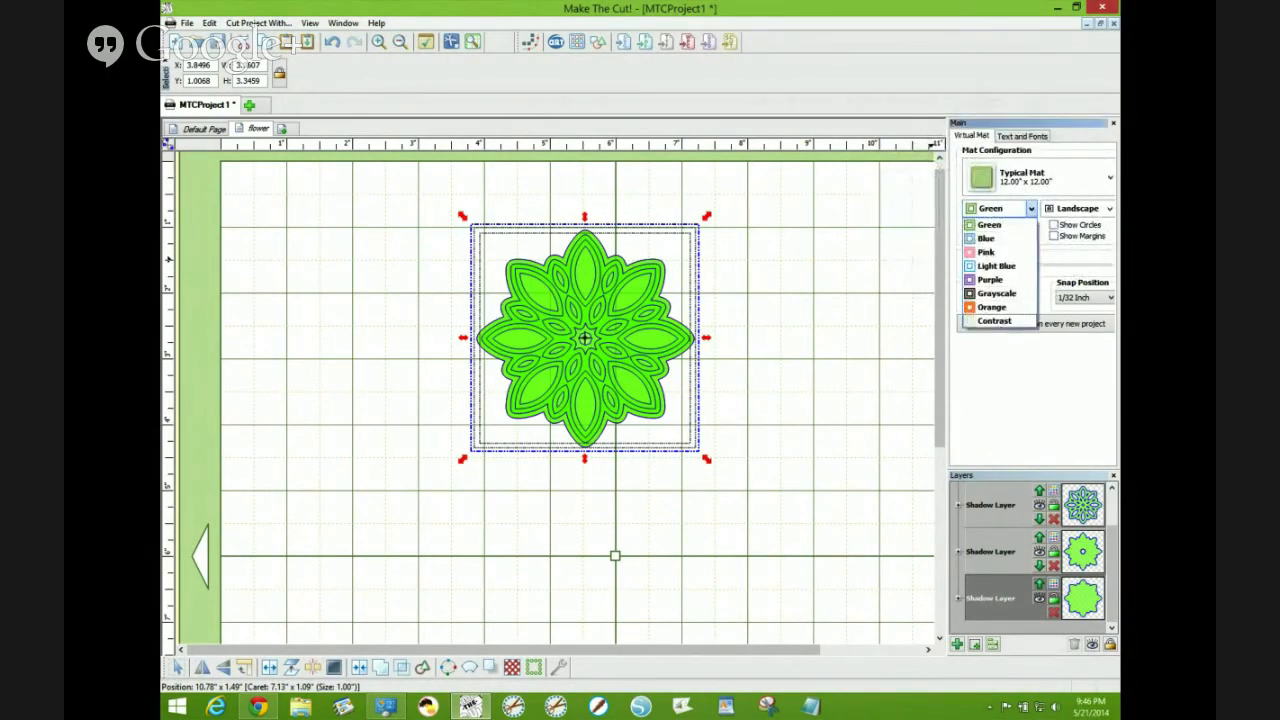
{"action": "left_click", "coordinate": [994, 320]}
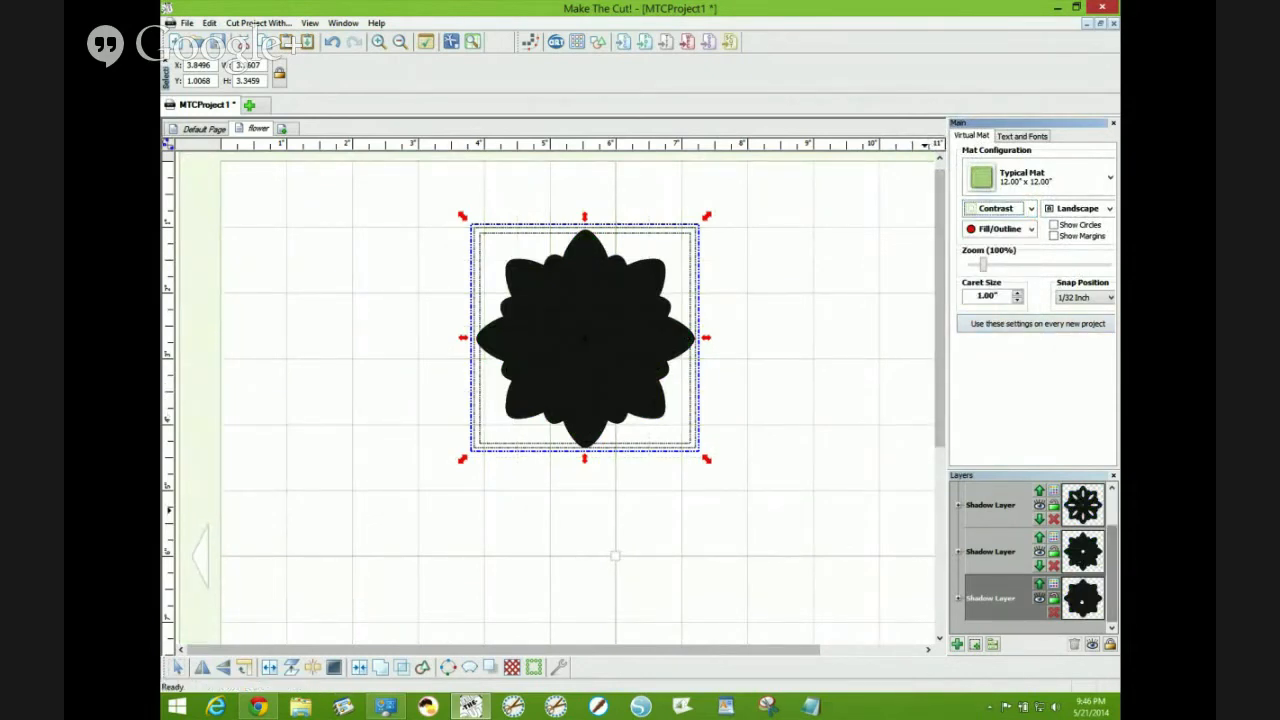
- Color the bottom shadow layer Plum and the shadow layer above it Violet
{"action": "left_click", "coordinate": [1054, 585]}
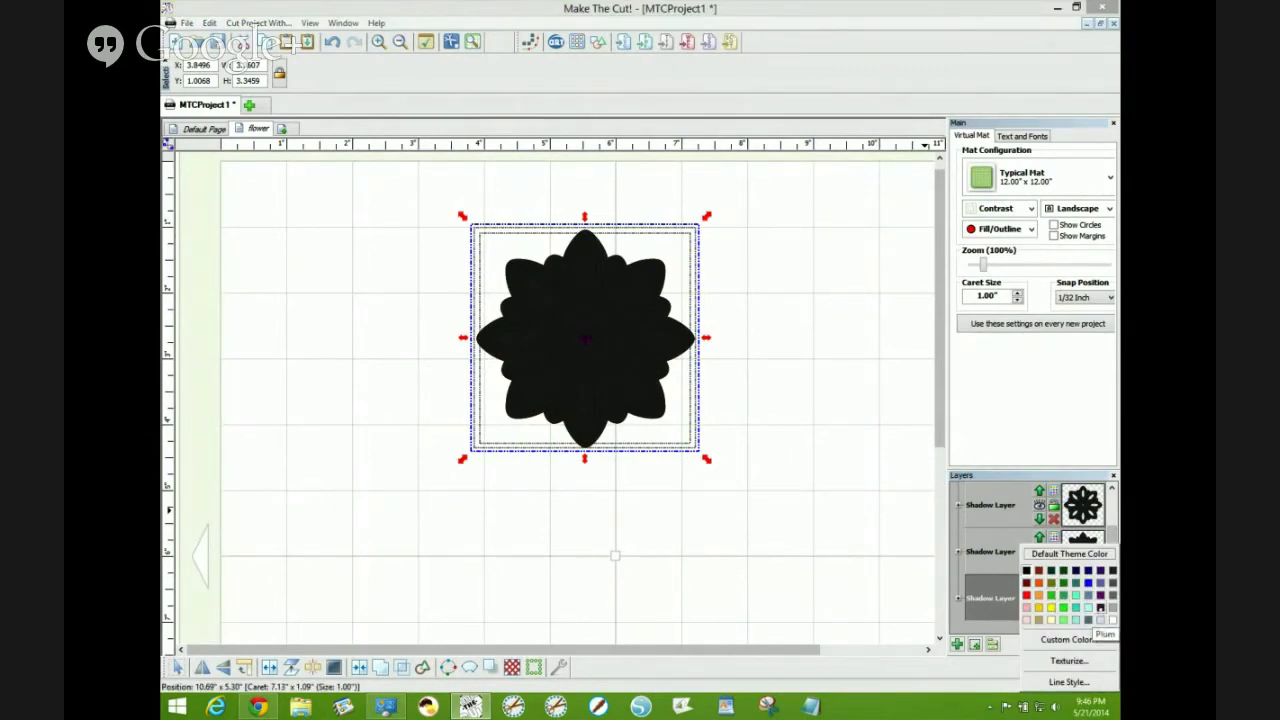
{"action": "left_click", "coordinate": [1100, 607]}
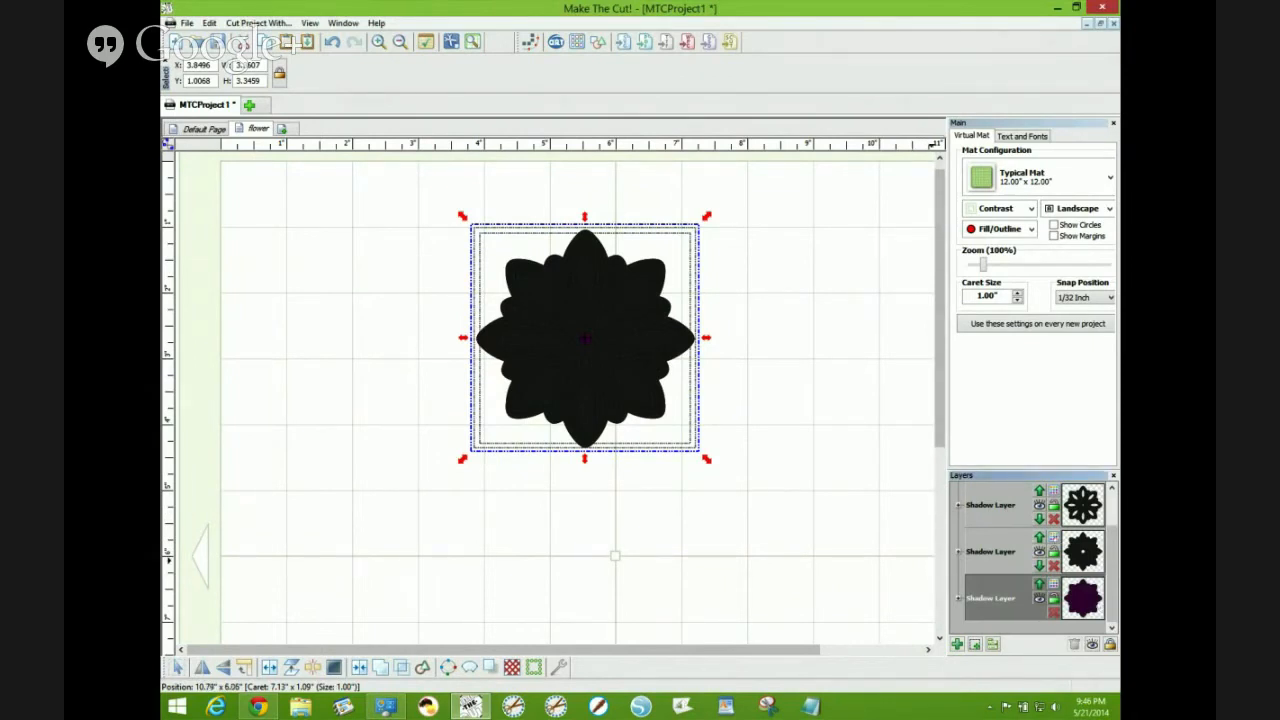
{"action": "left_click", "coordinate": [1054, 539]}
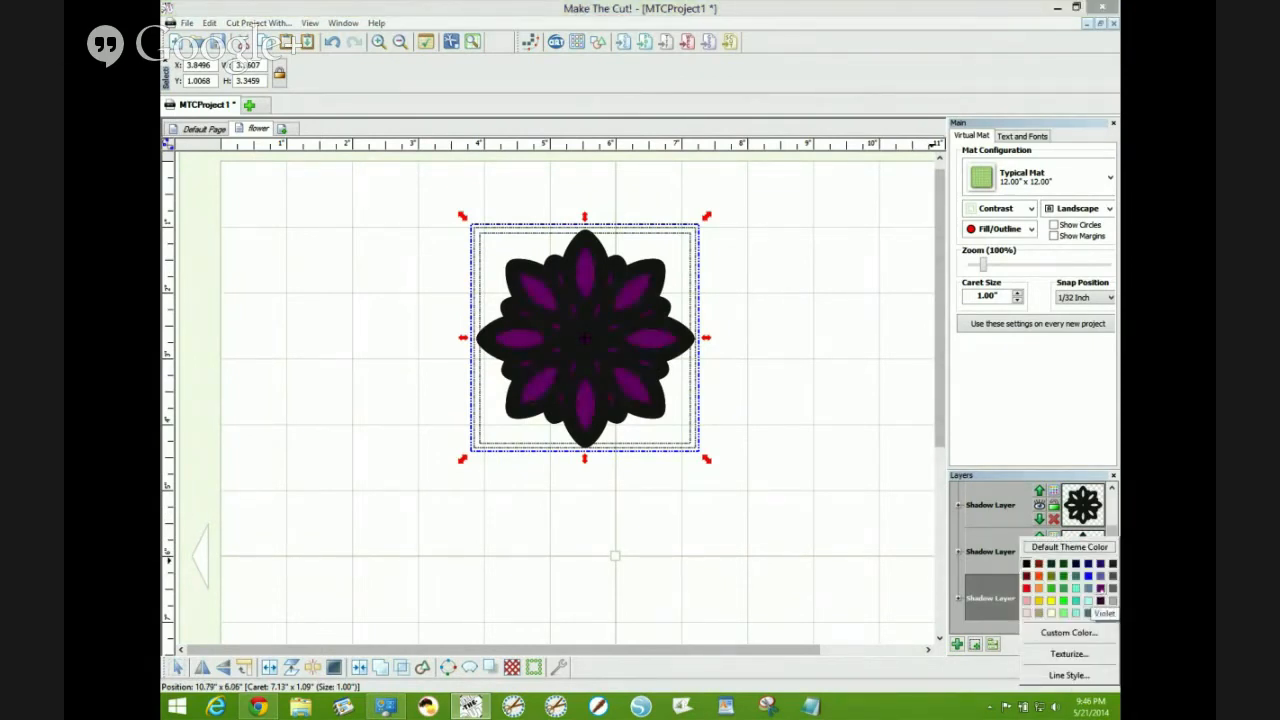
{"action": "left_click", "coordinate": [1100, 599]}
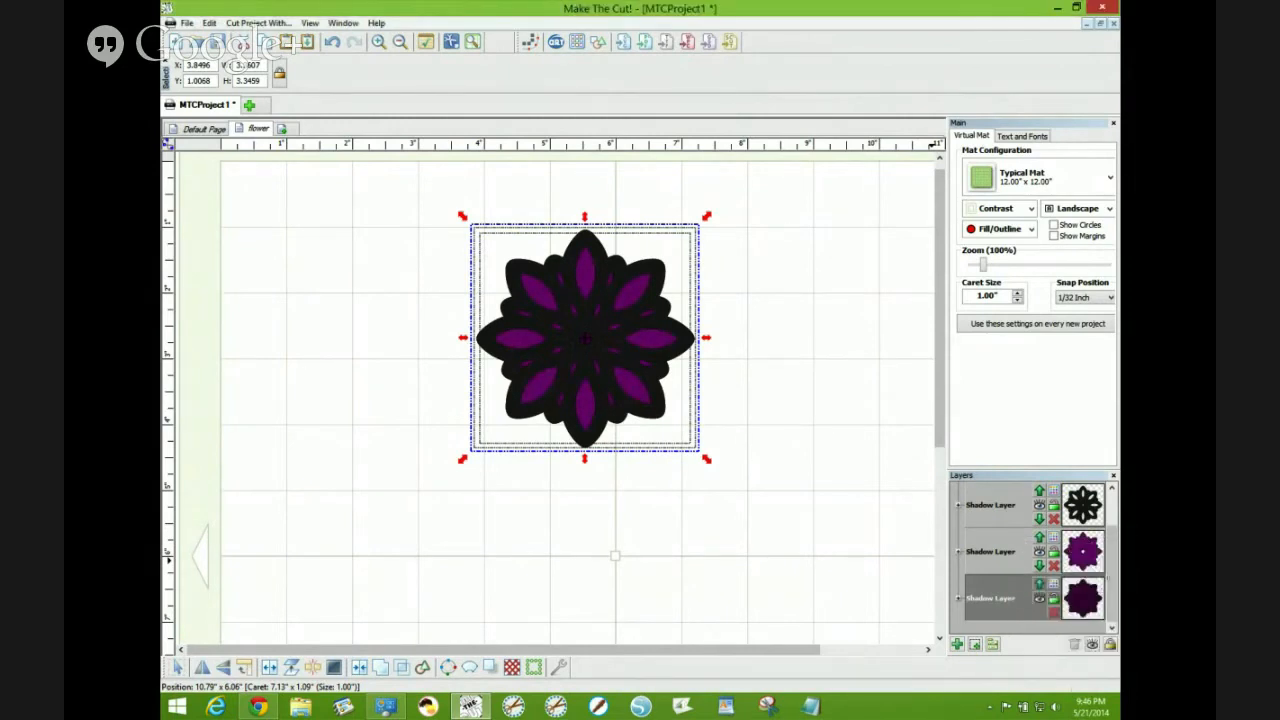
- Color the outlined shadow layer Blue-grey
{"action": "left_click_drag", "start_coordinate": [1110, 579], "coordinate": [1110, 545]}
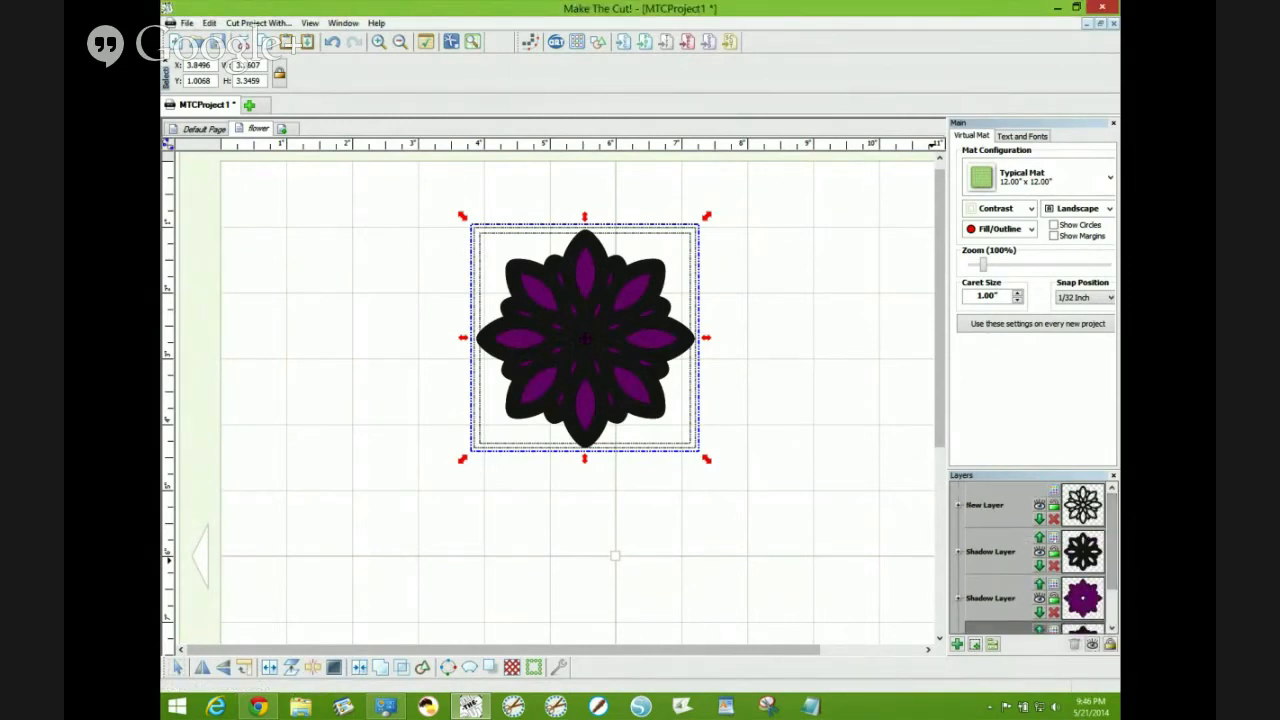
{"action": "left_click", "coordinate": [1083, 505]}
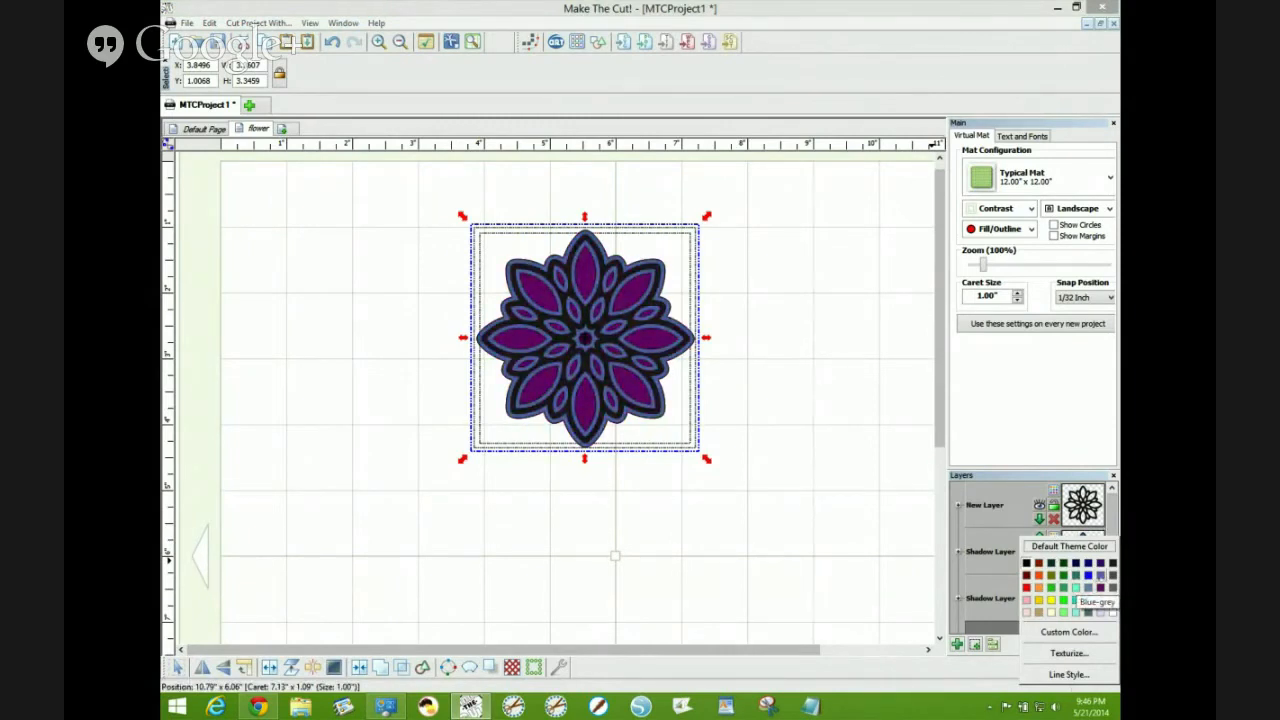
{"action": "left_click", "coordinate": [1099, 583]}
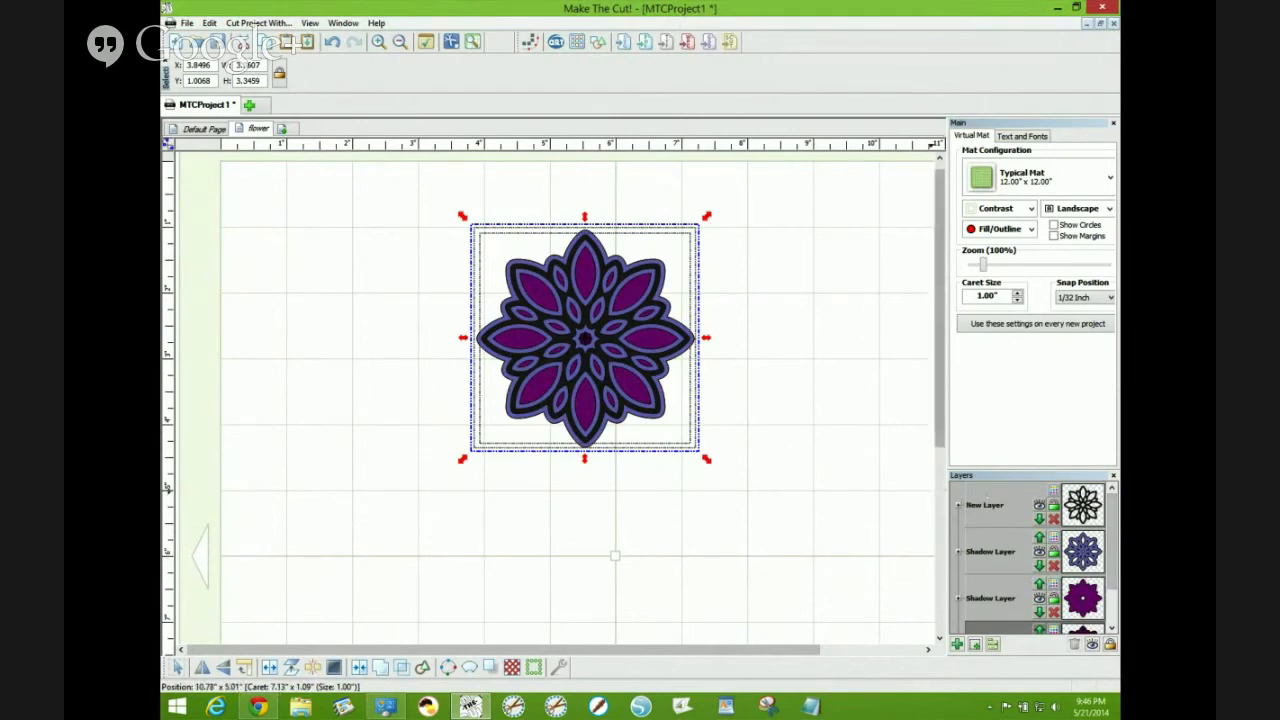
- Drag the flower's layered pieces apart so each sits separately on the mat
{"action": "left_click", "coordinate": [792, 413]}
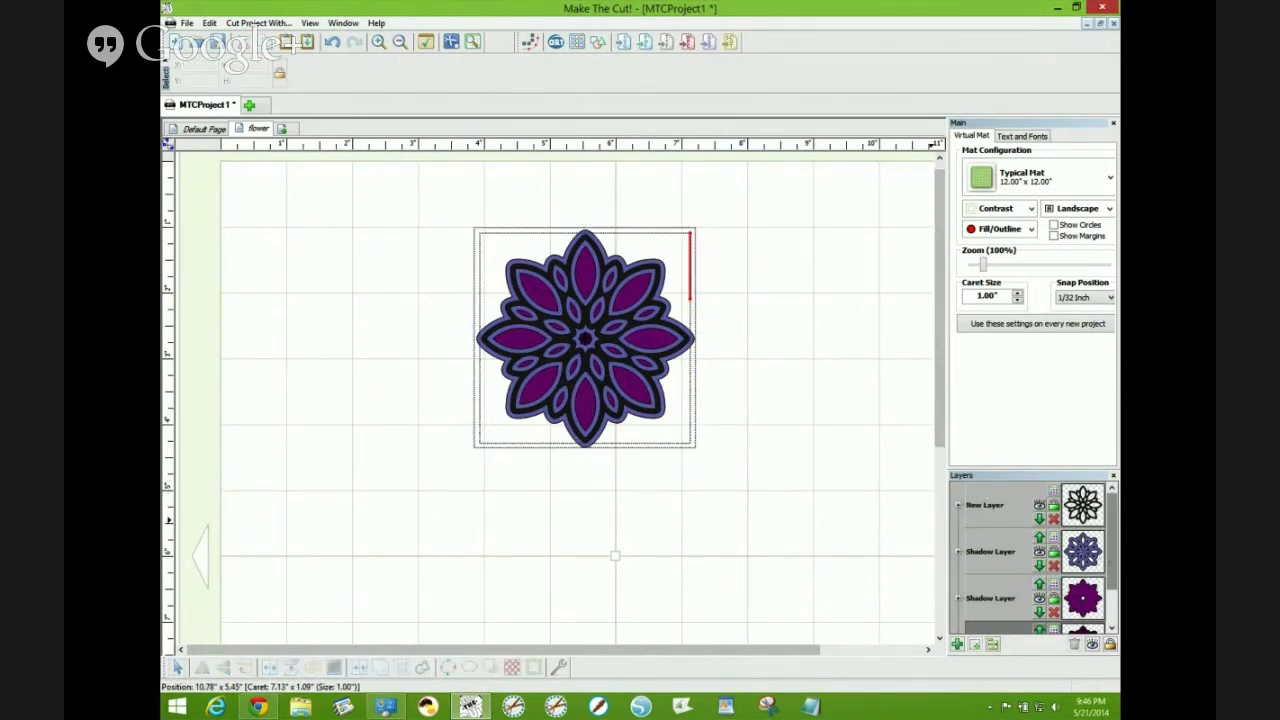
{"action": "scroll", "coordinate": [1110, 560], "scroll_direction": "down", "scroll_amount": 2}
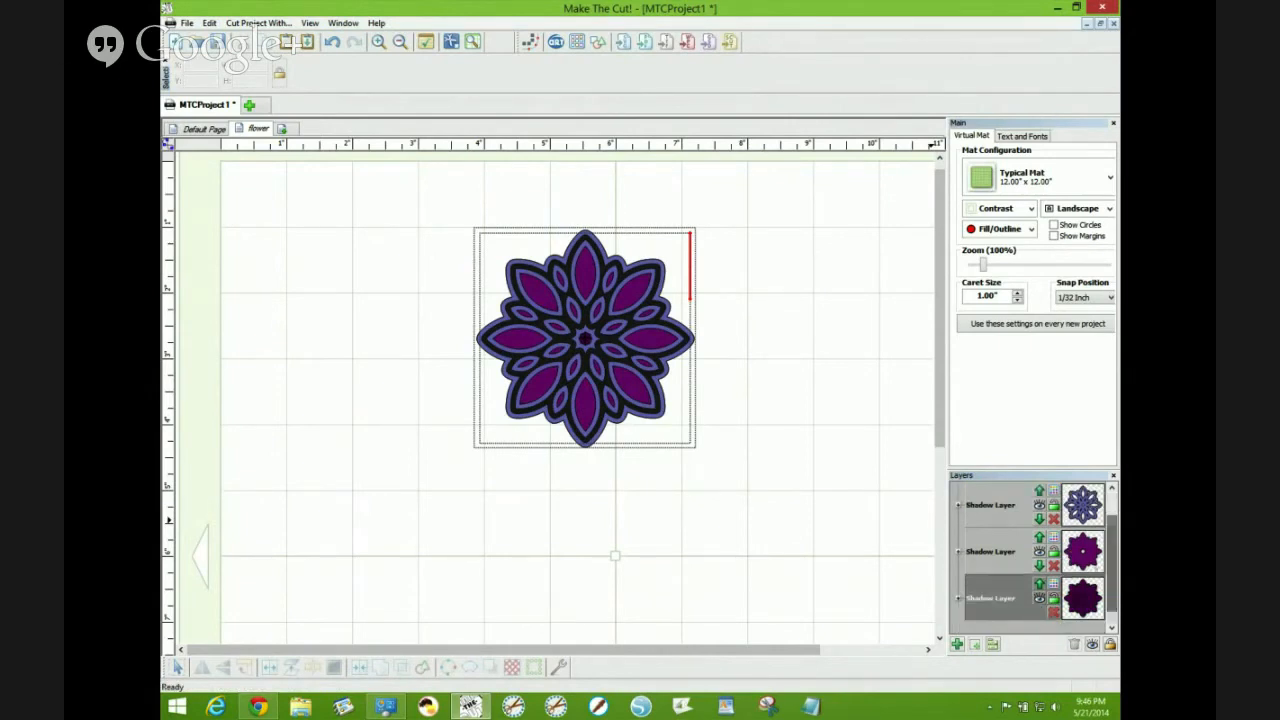
{"action": "left_click_drag", "start_coordinate": [686, 340], "coordinate": [466, 307]}
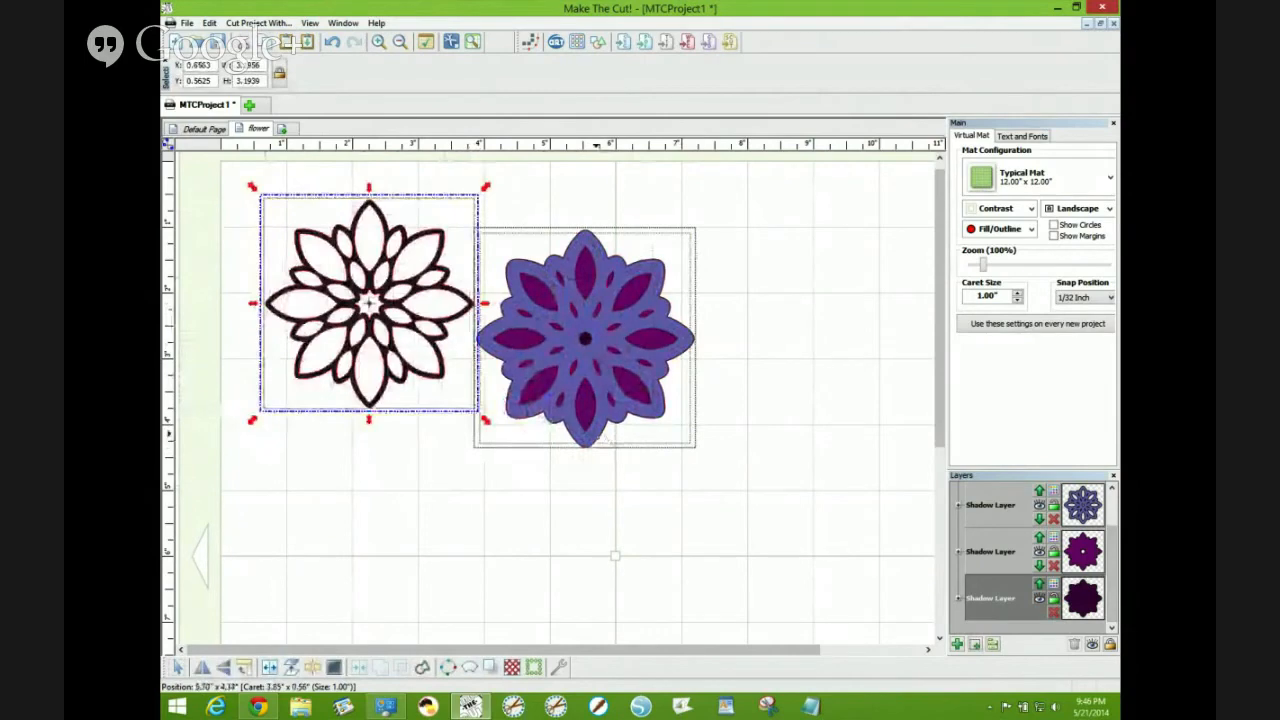
{"action": "left_click_drag", "start_coordinate": [593, 431], "coordinate": [427, 584]}
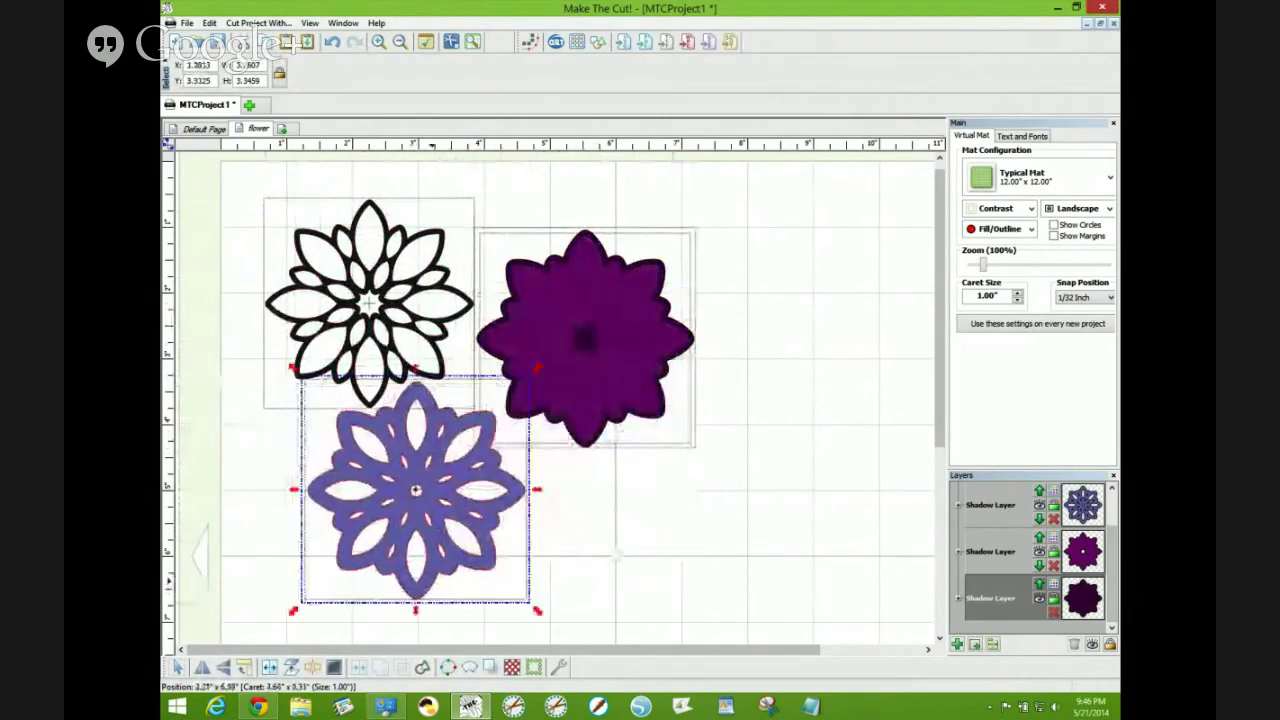
{"action": "left_click_drag", "start_coordinate": [608, 354], "coordinate": [883, 317]}
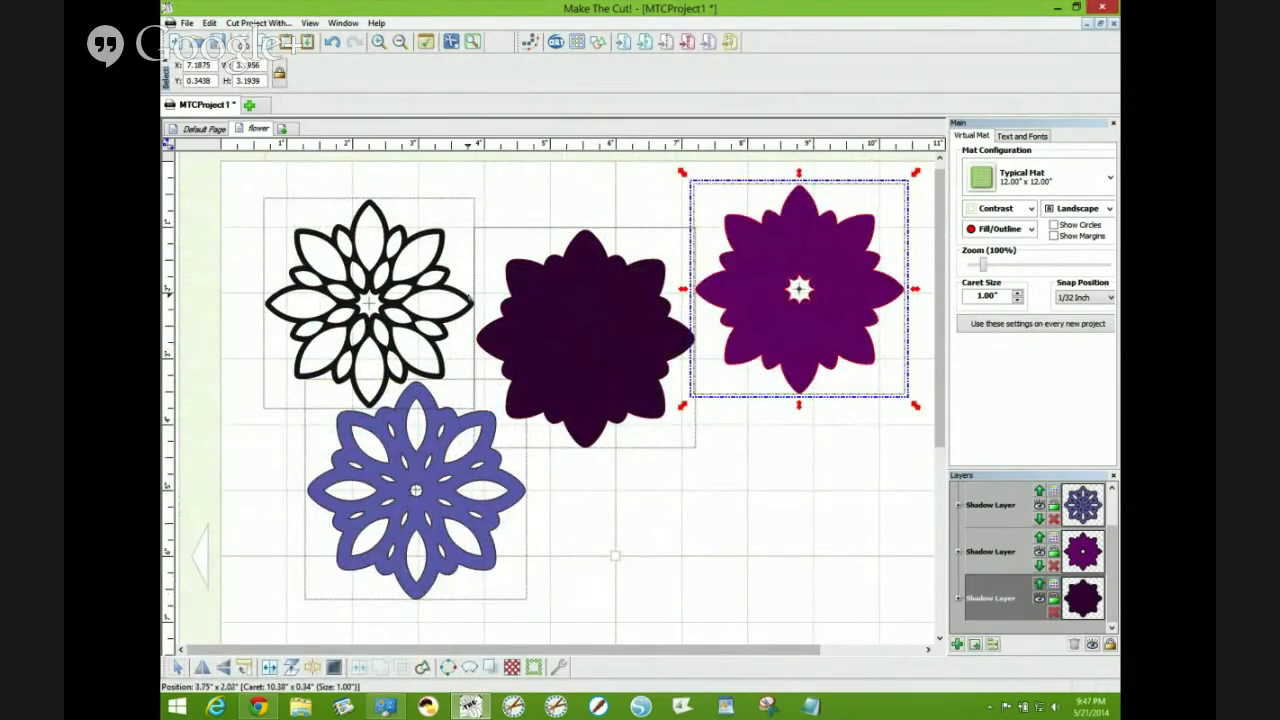
- Stack the outline flower onto one purple shadow and the blue-grey layer onto the plum shadow, centering them
{"action": "left_click_drag", "start_coordinate": [469, 299], "coordinate": [791, 292]}
{"action": "left_click_drag", "start_coordinate": [608, 348], "coordinate": [438, 495]}
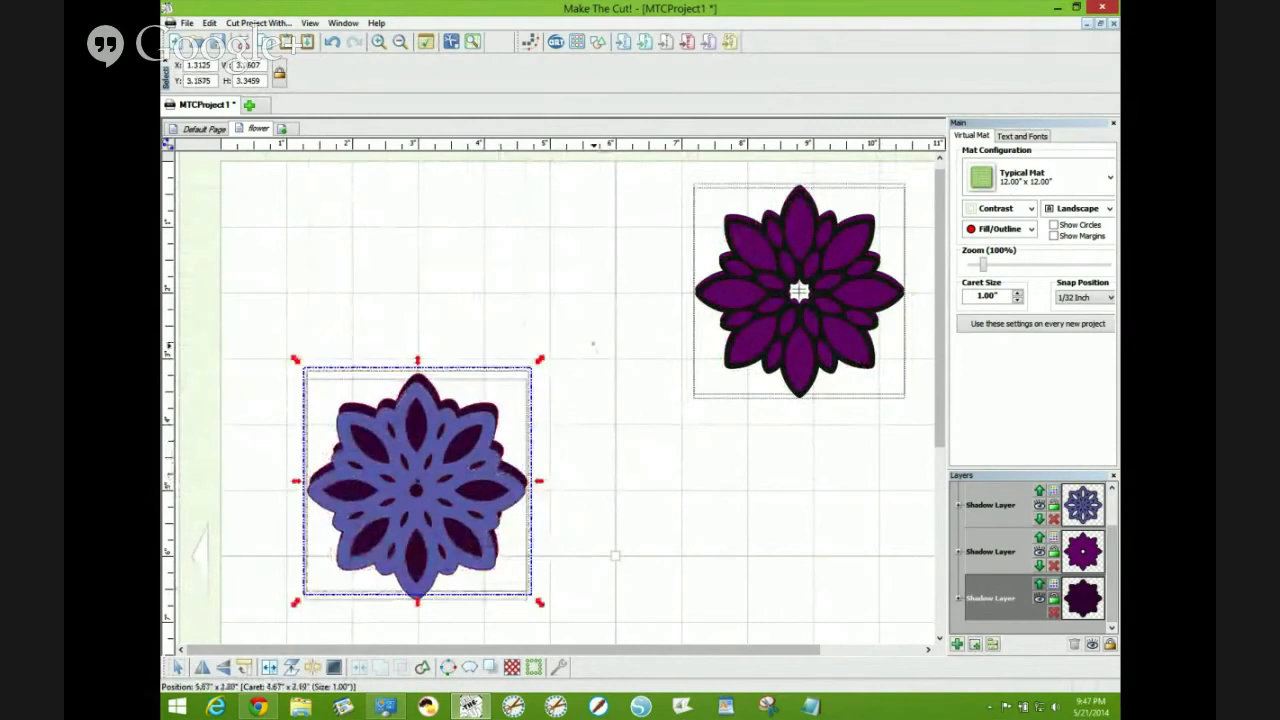
{"action": "left_click_drag", "start_coordinate": [592, 341], "coordinate": [247, 614]}
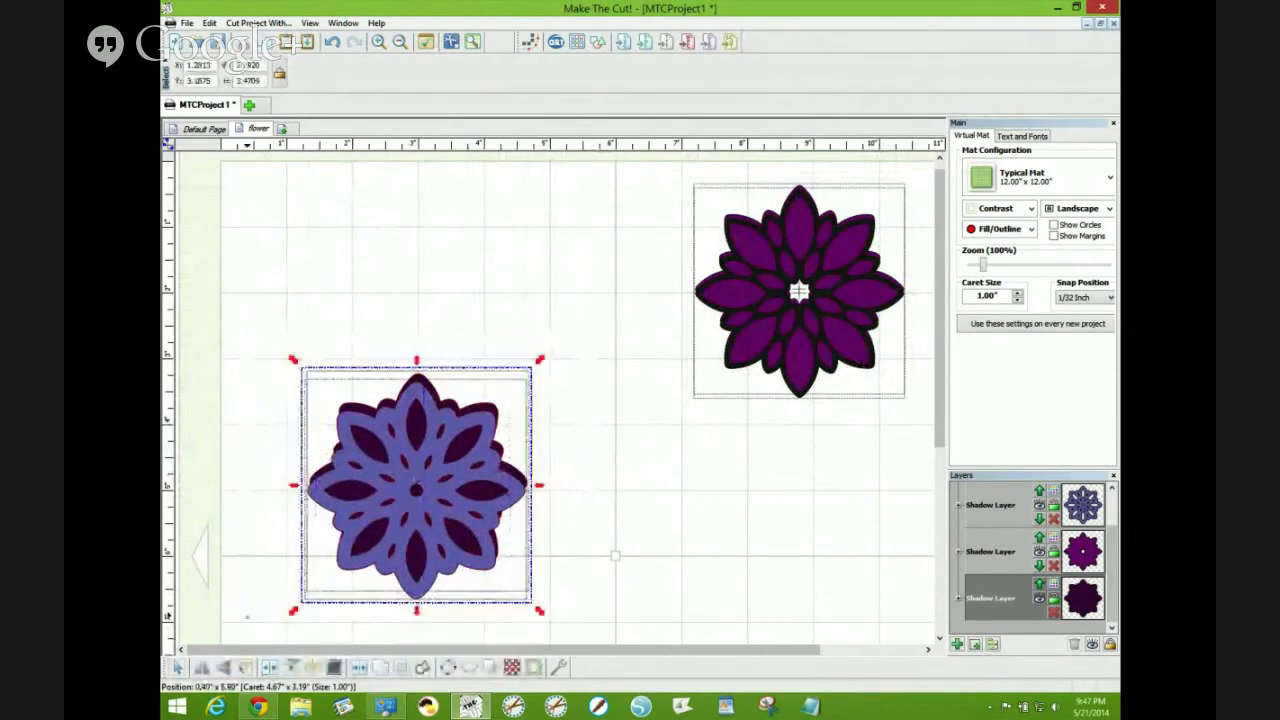
{"action": "key", "text": "c"}
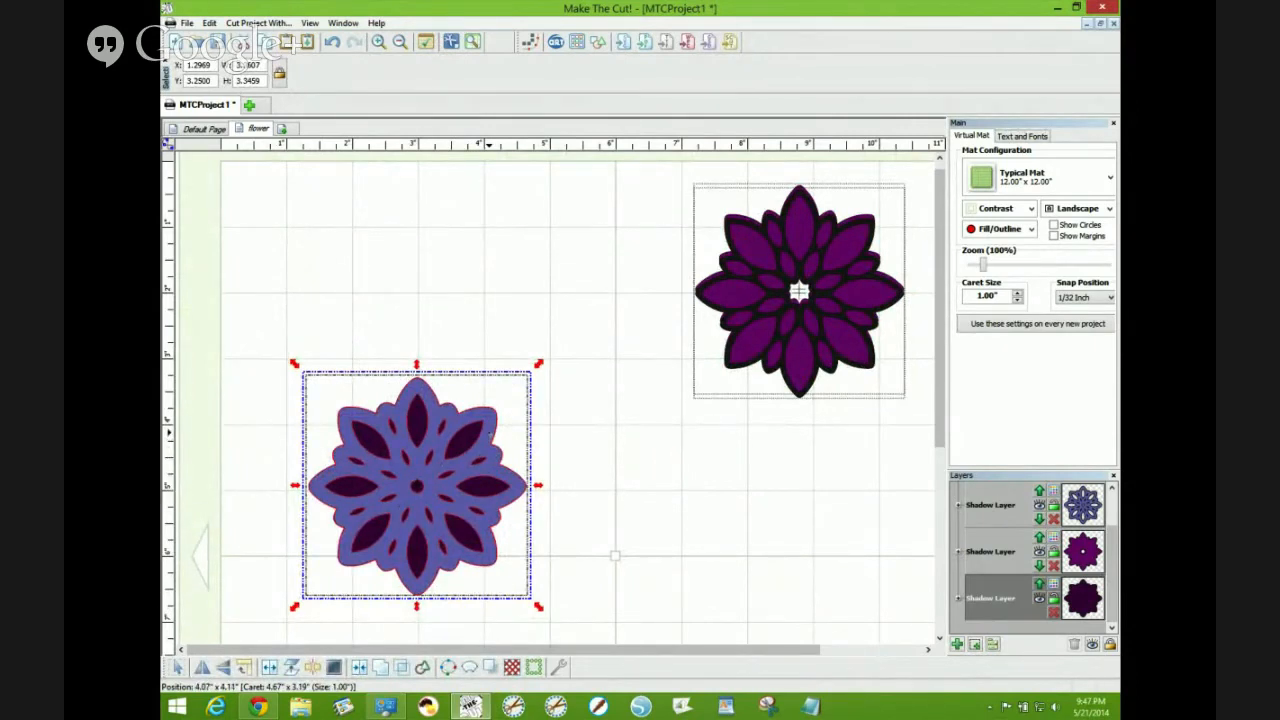
{"action": "left_click_drag", "start_coordinate": [489, 432], "coordinate": [488, 430]}
{"action": "left_click", "coordinate": [488, 430]}
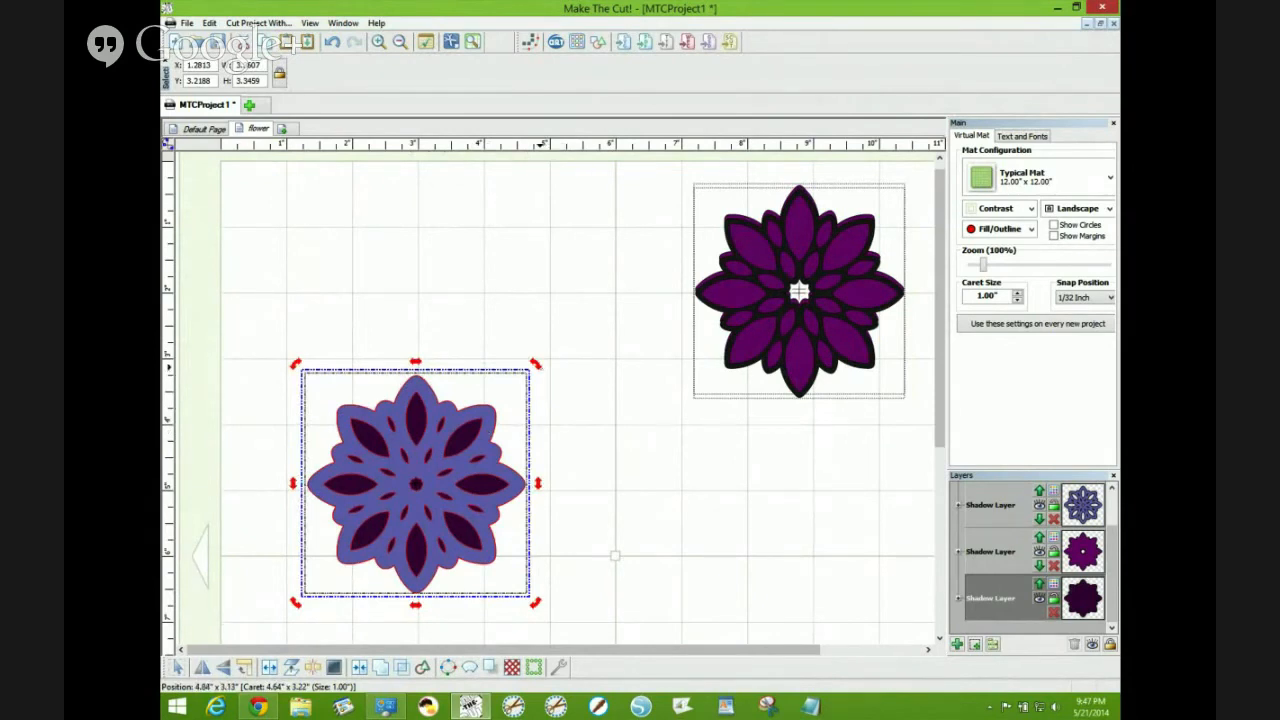
- Nudge the blue-grey layer slightly off-centre on the plum shadow so the shadow edge shows
{"action": "left_click_drag", "start_coordinate": [540, 367], "coordinate": [528, 356]}
{"action": "left_click", "coordinate": [560, 397]}
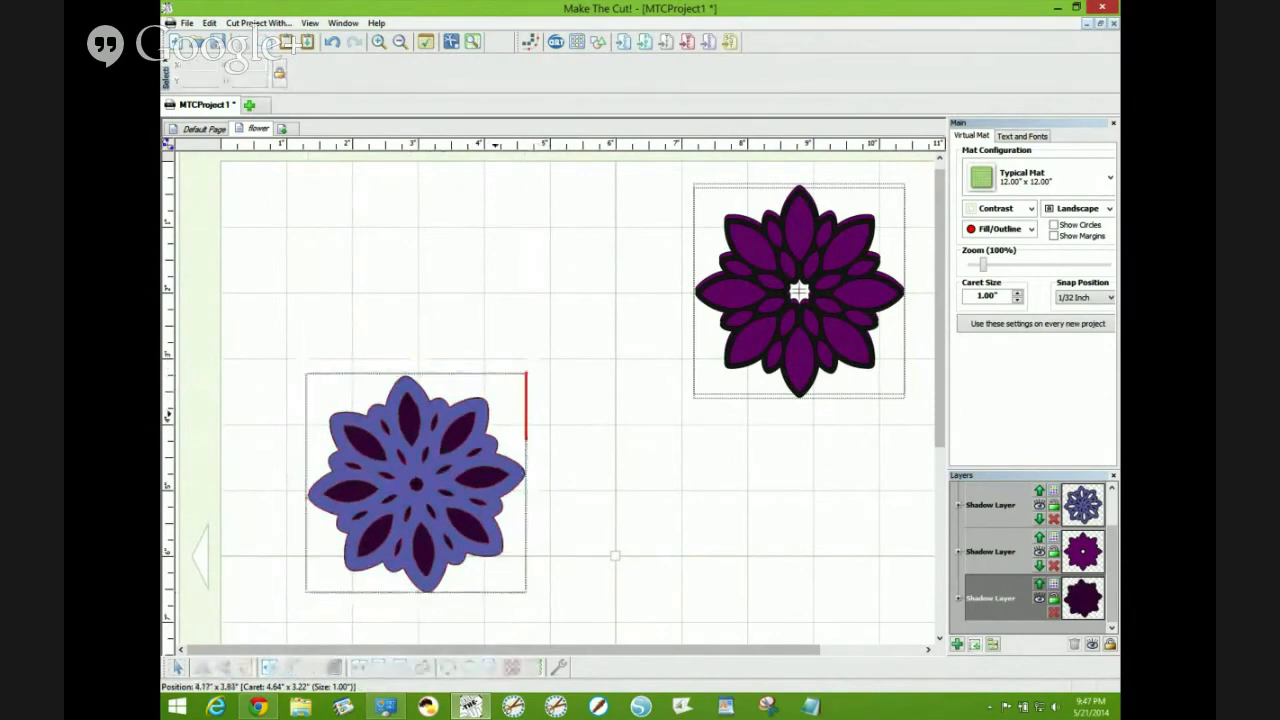
{"action": "left_click", "coordinate": [495, 413]}
{"action": "left_click_drag", "start_coordinate": [540, 368], "coordinate": [571, 415]}
{"action": "left_click", "coordinate": [610, 426]}
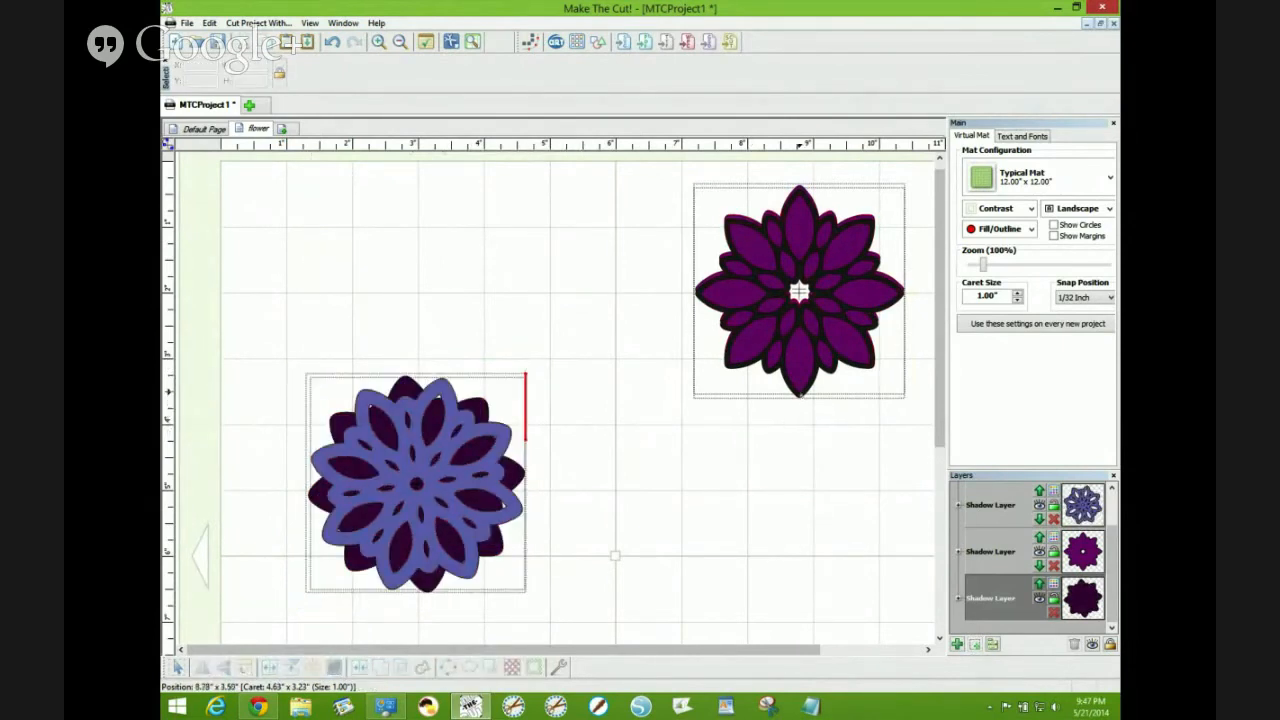
- Rotate the black outline flower slightly on top of the purple shadow to offset it
{"action": "left_click", "coordinate": [800, 380]}
{"action": "left_click_drag", "start_coordinate": [918, 175], "coordinate": [861, 147]}
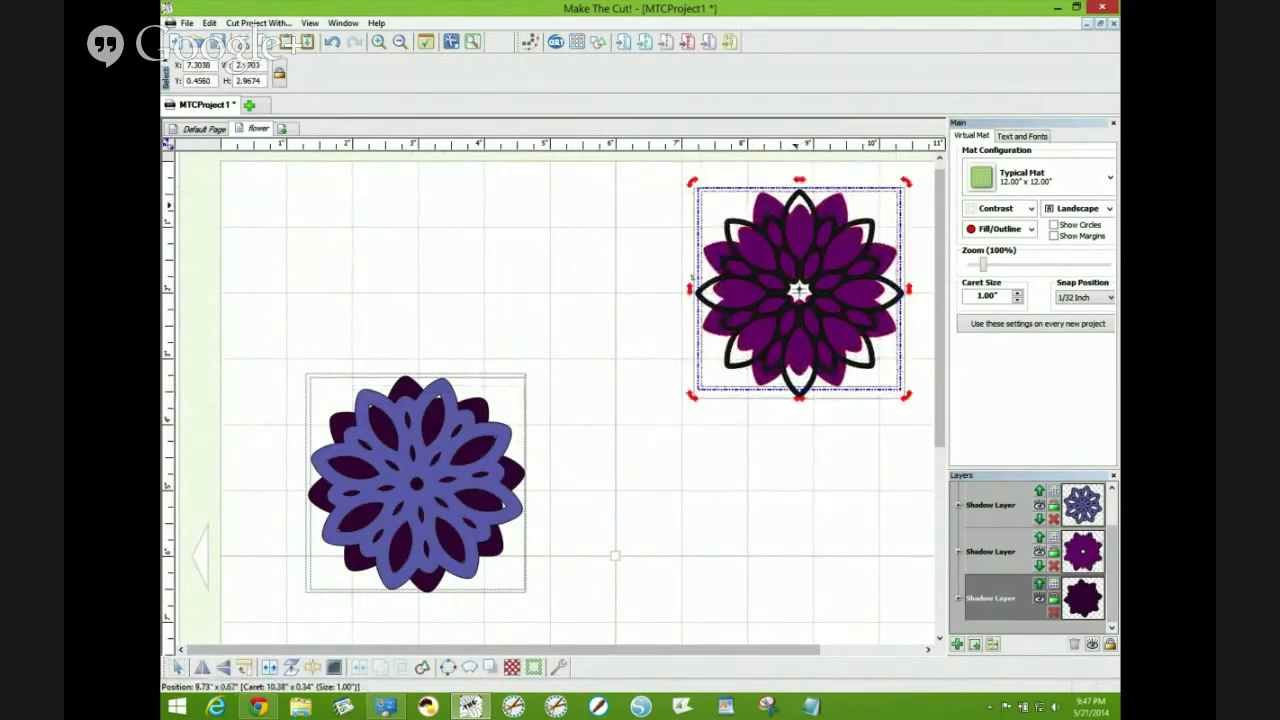
{"action": "left_click", "coordinate": [662, 180]}
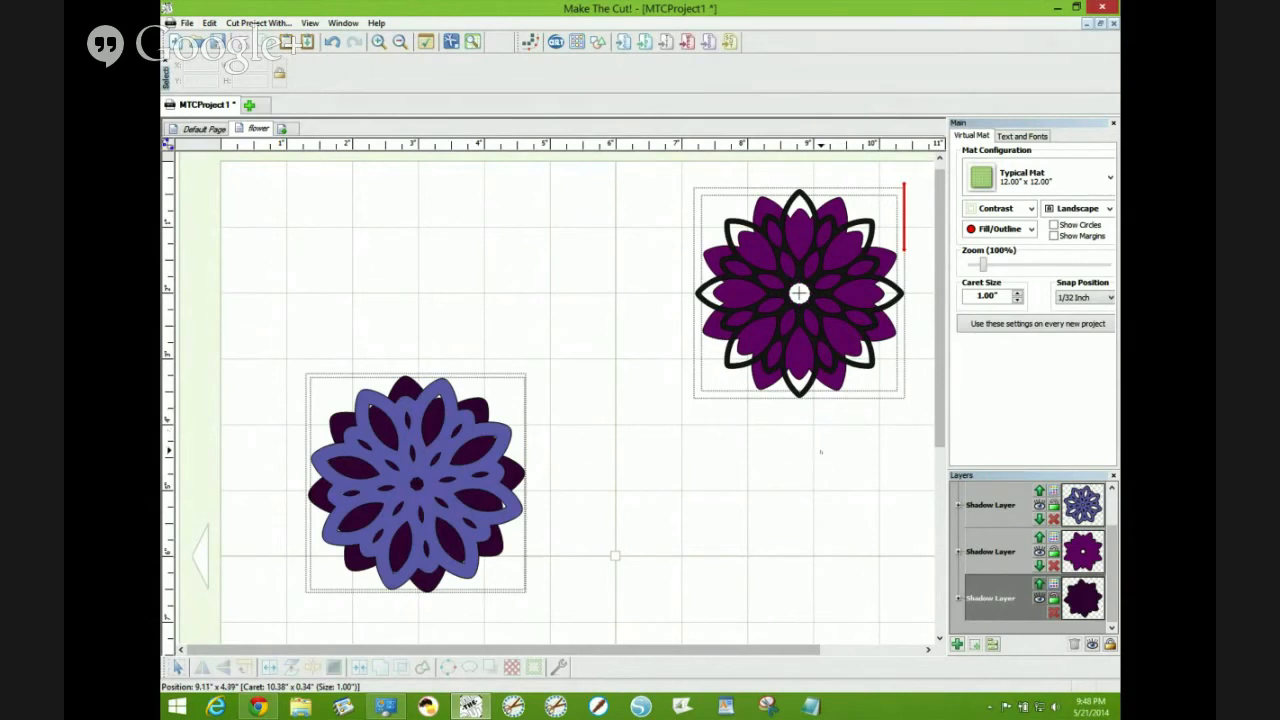
{"action": "left_click", "coordinate": [836, 308]}
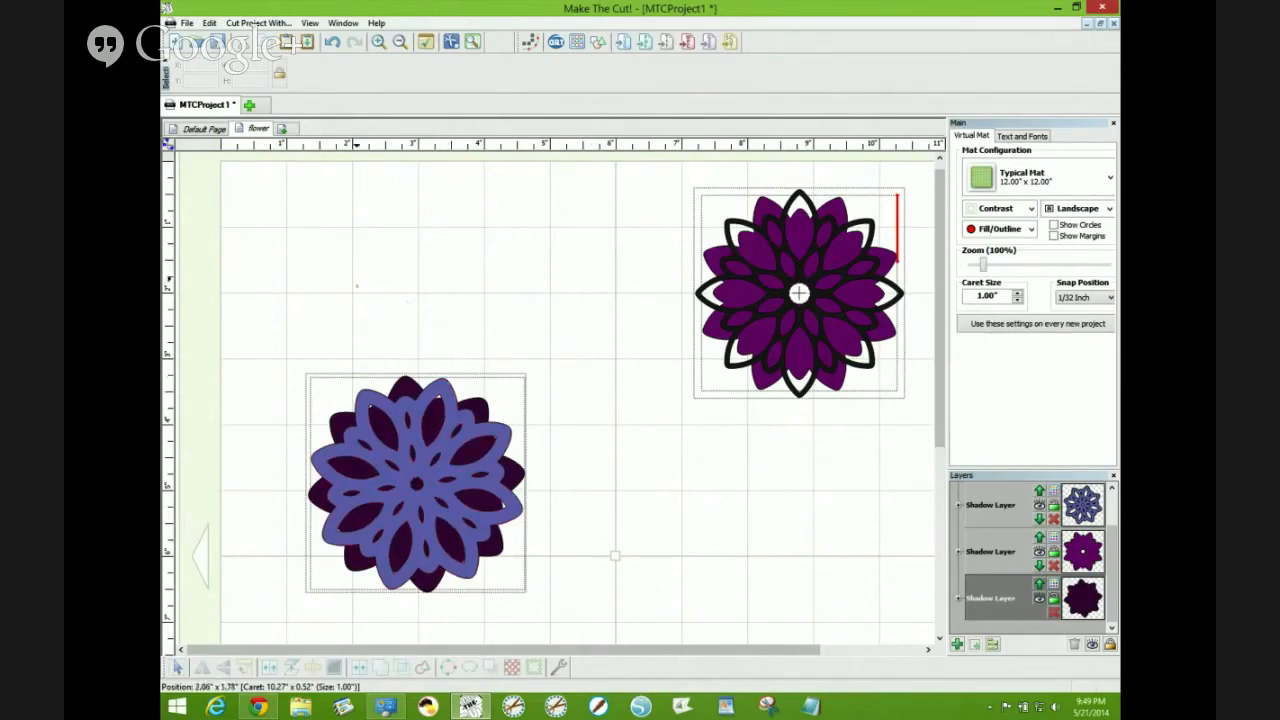
- Add a page named New Page, import the VectorFree-Design-Pack PDF onto it, and move the artwork onto the mat
{"action": "left_click", "coordinate": [285, 129]}
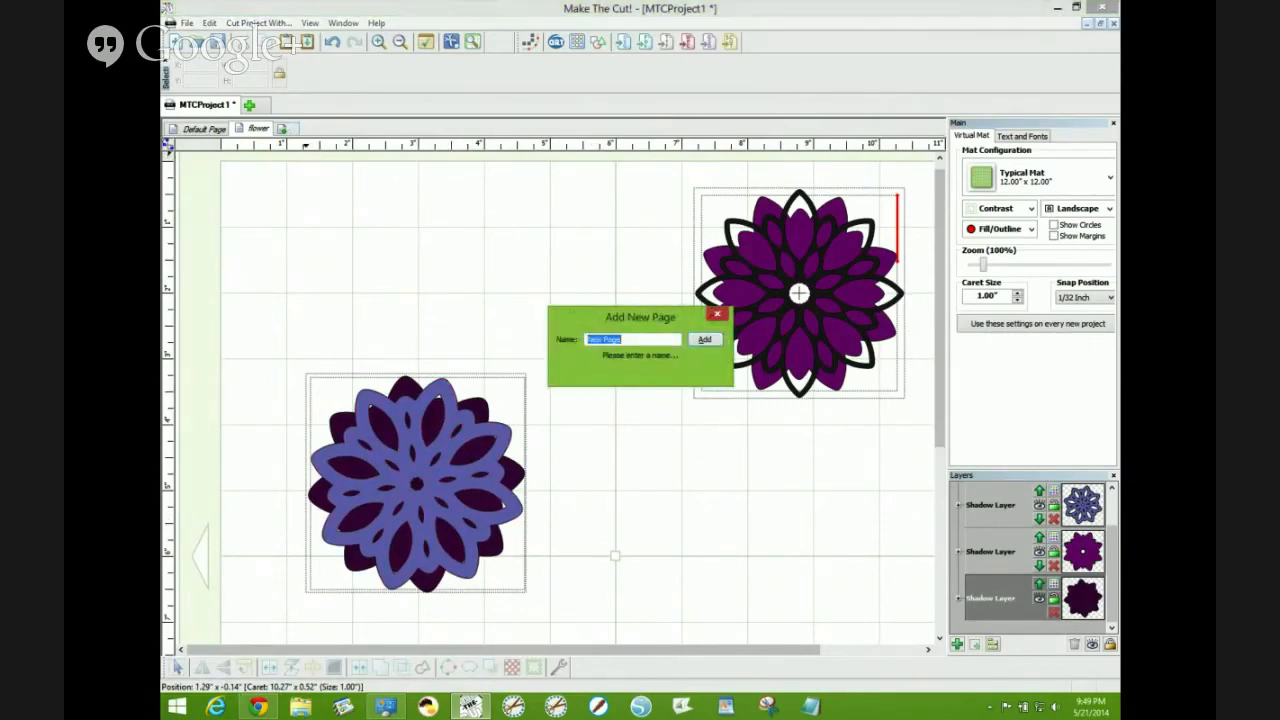
{"action": "left_click", "coordinate": [705, 340]}
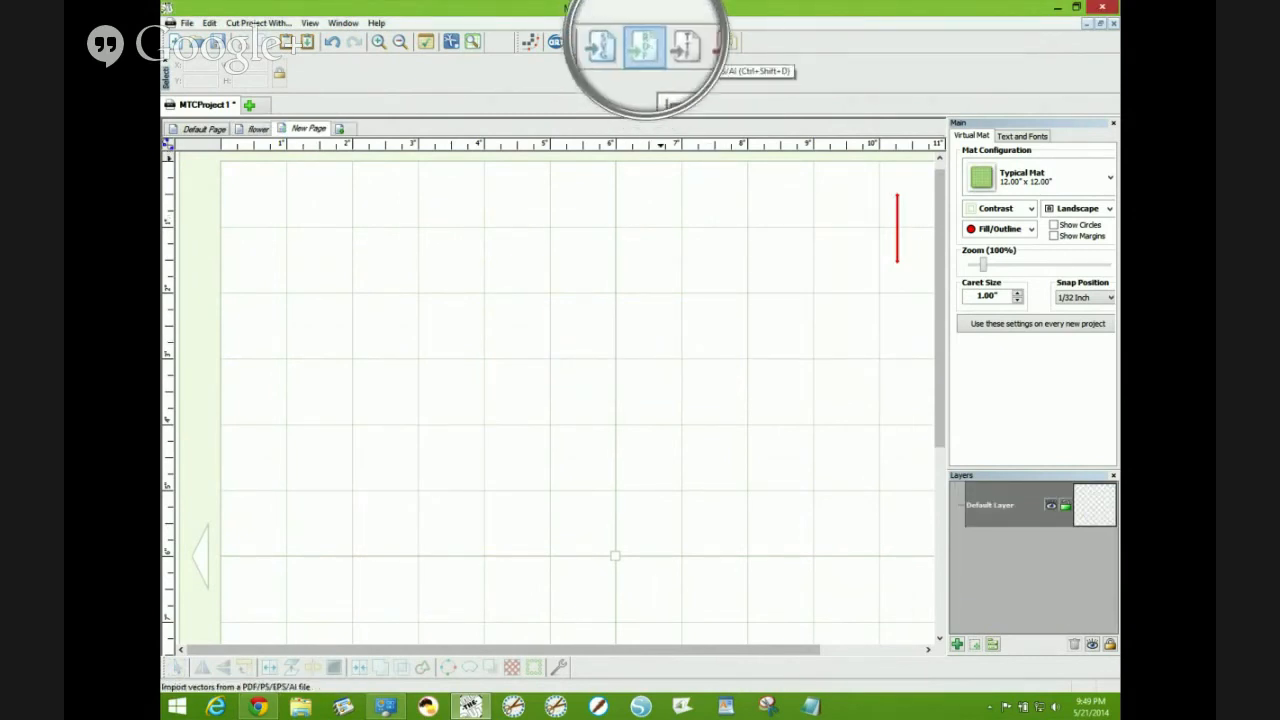
{"action": "left_click", "coordinate": [644, 41]}
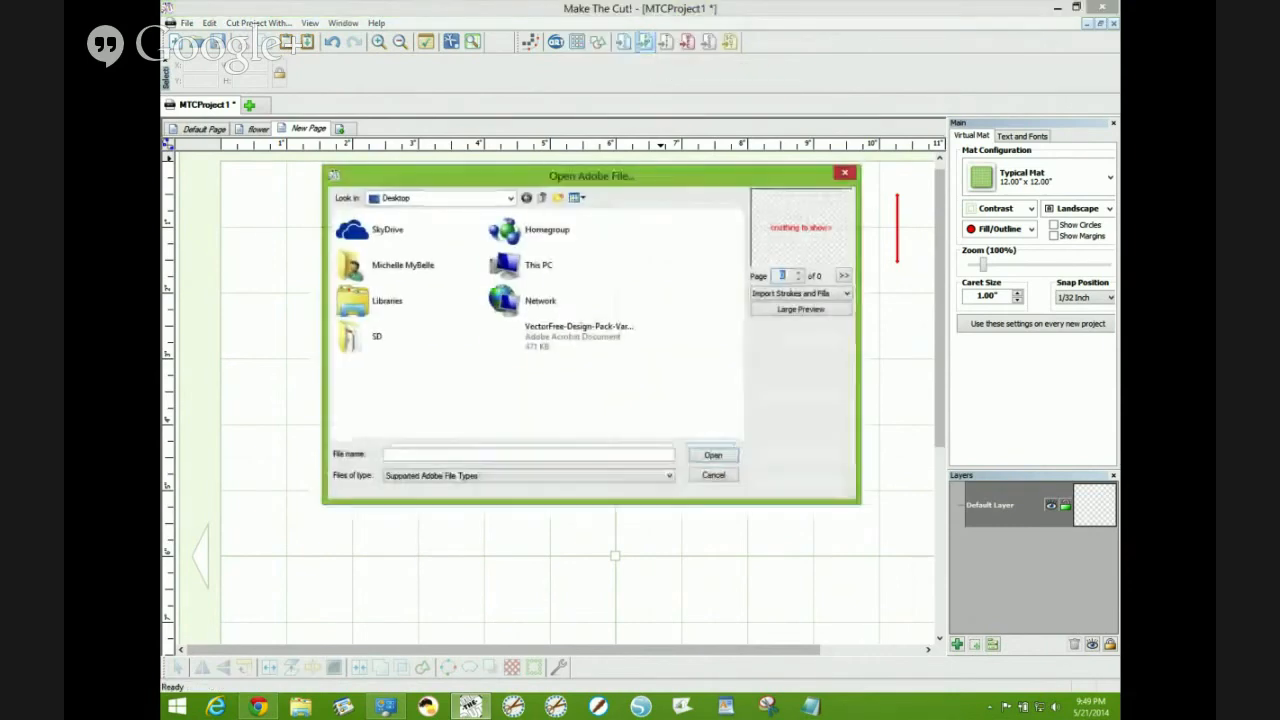
{"action": "left_click", "coordinate": [600, 333]}
{"action": "left_click", "coordinate": [713, 455]}
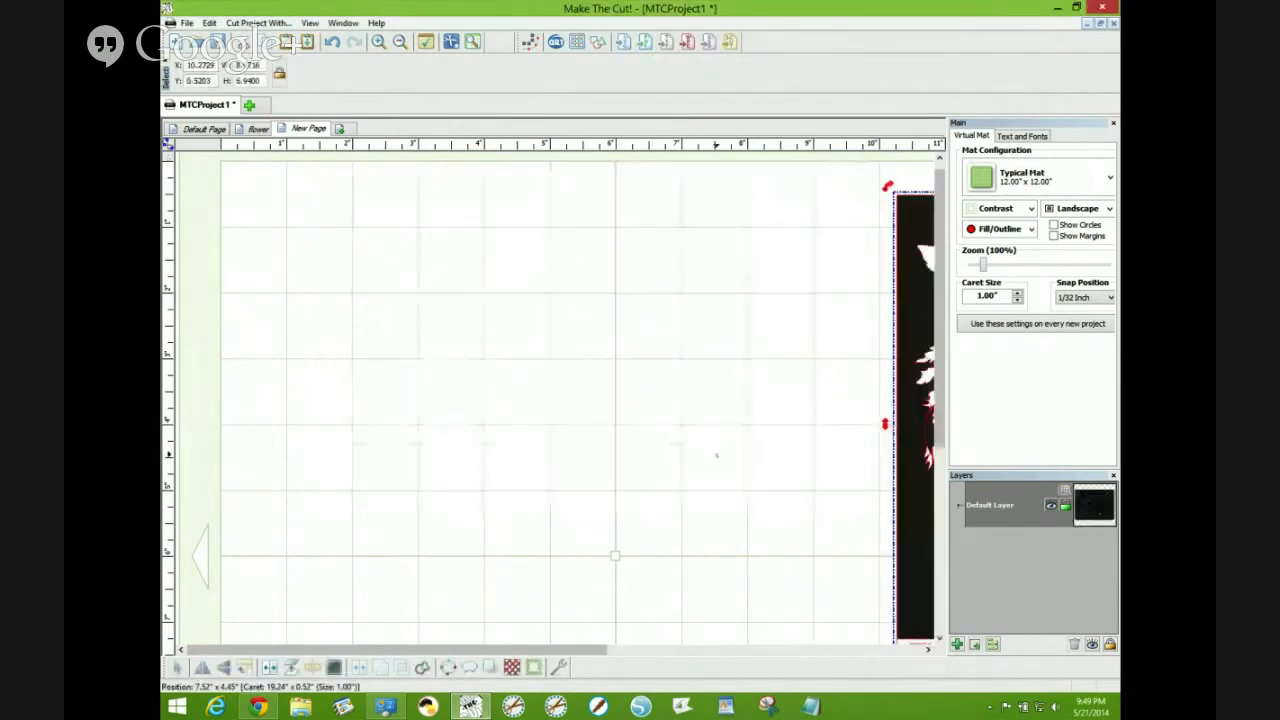
{"action": "left_click_drag", "start_coordinate": [914, 328], "coordinate": [256, 302]}
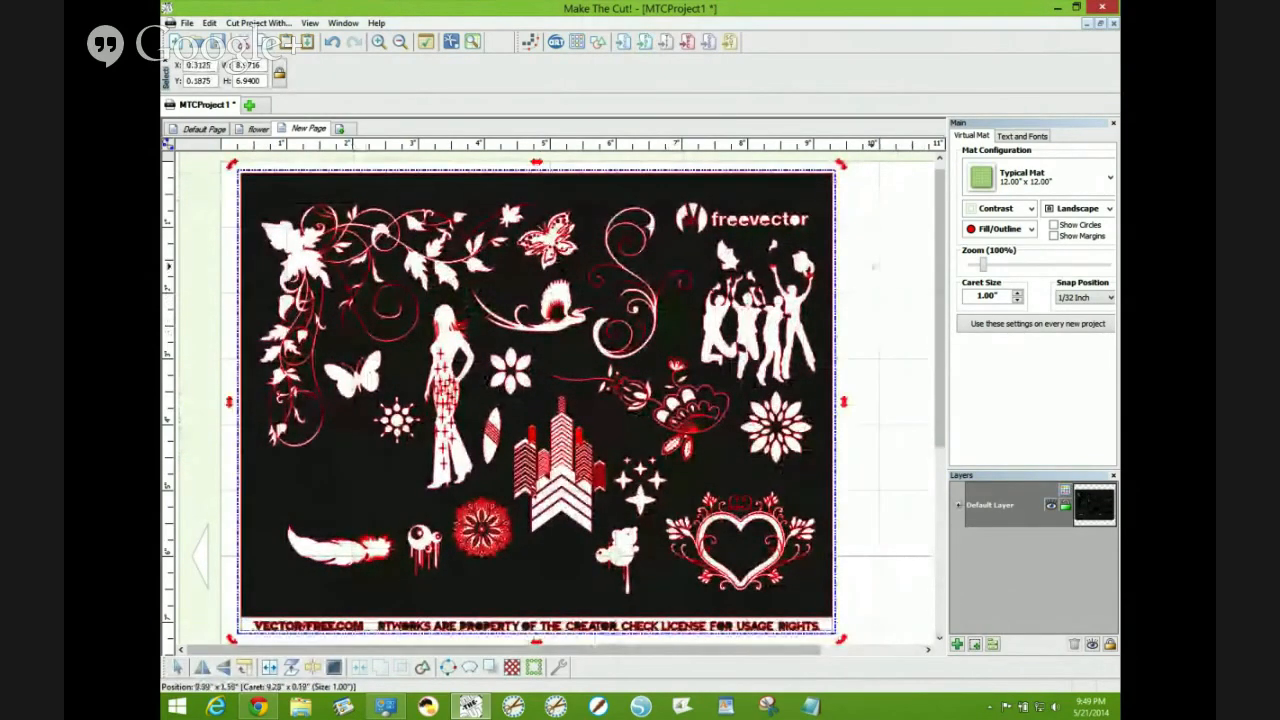
- Set the mat contrast to Green and break the imported artwork into layers
{"action": "left_click", "coordinate": [1030, 208]}
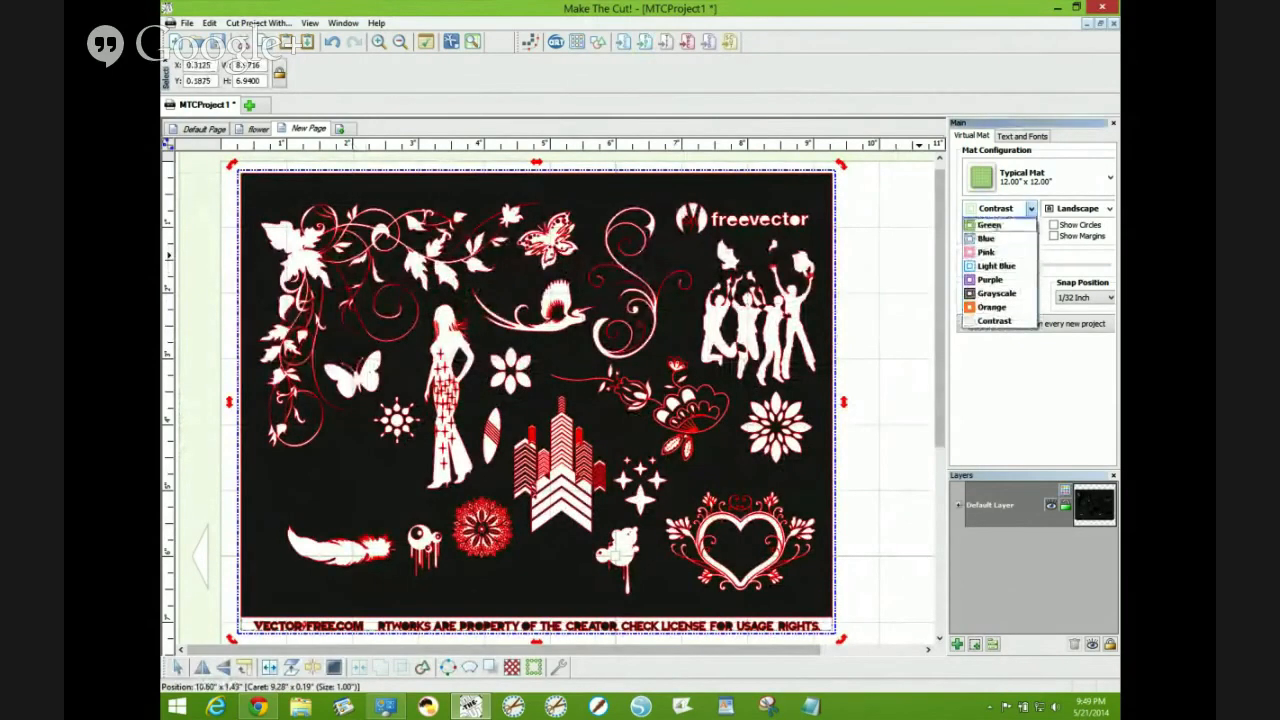
{"action": "left_click", "coordinate": [989, 225]}
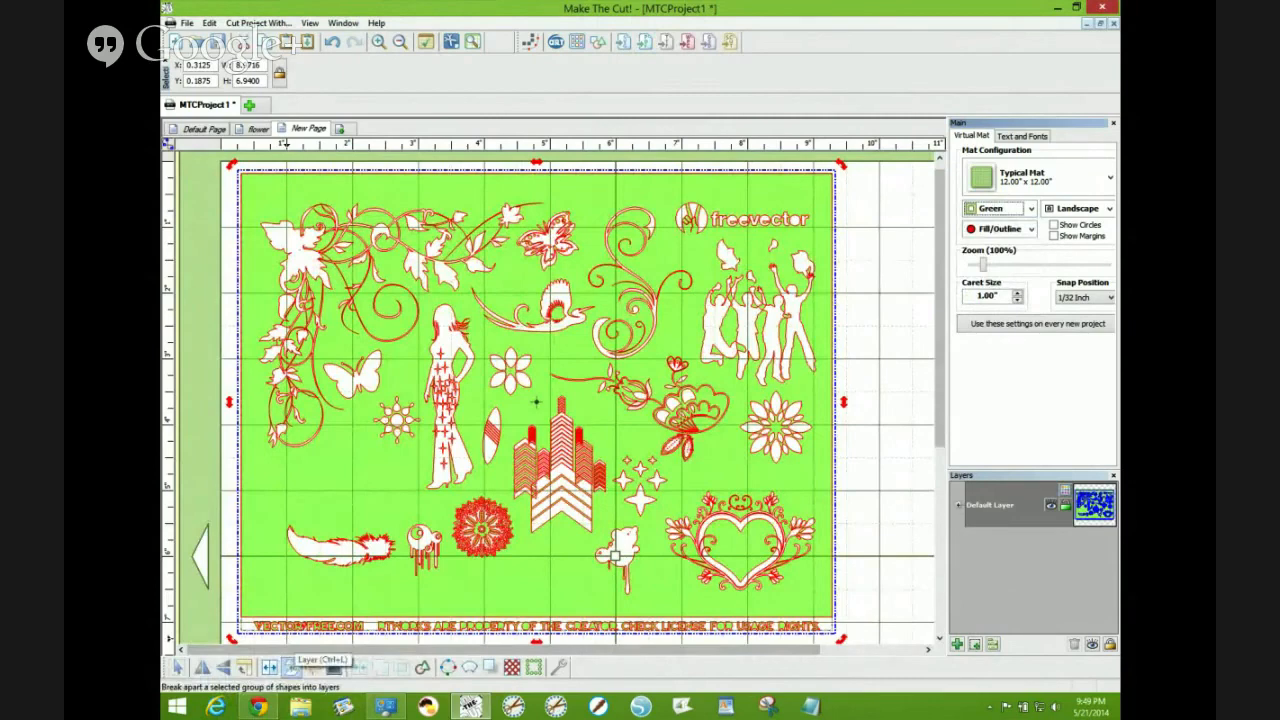
{"action": "left_click", "coordinate": [290, 666]}
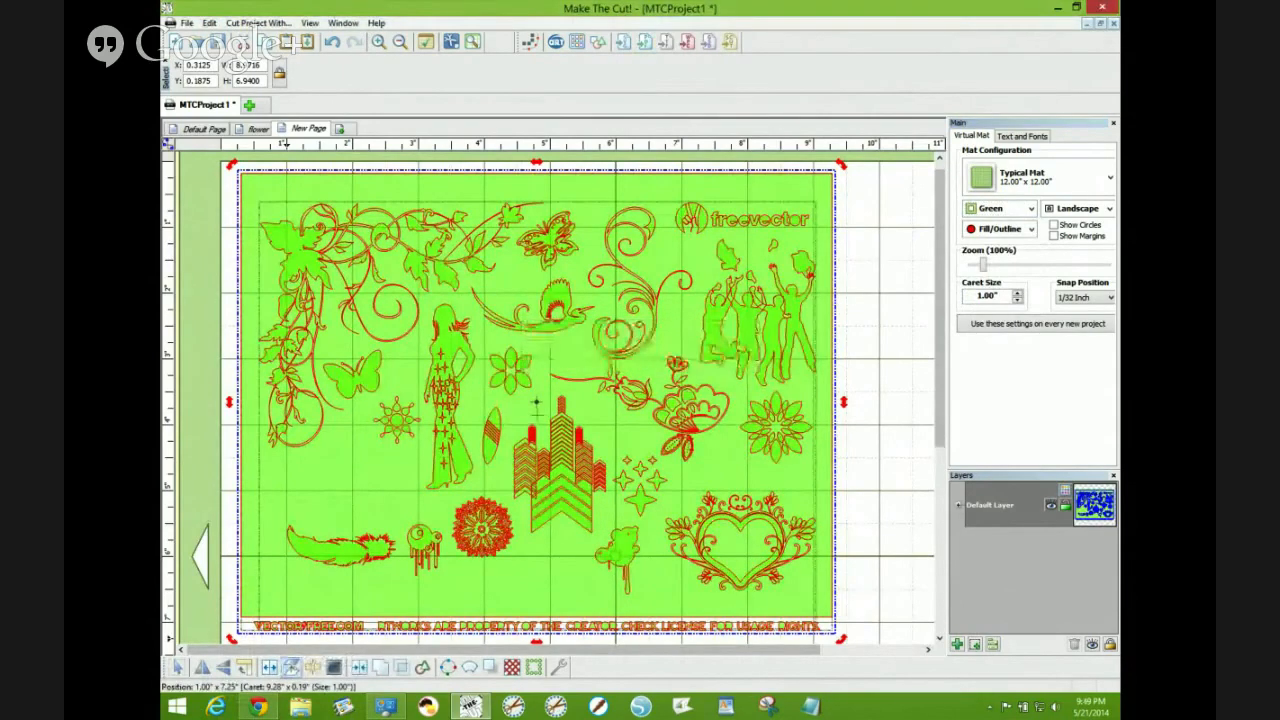
- Select the black background rectangle behind the designs and delete it
{"action": "left_click", "coordinate": [860, 485]}
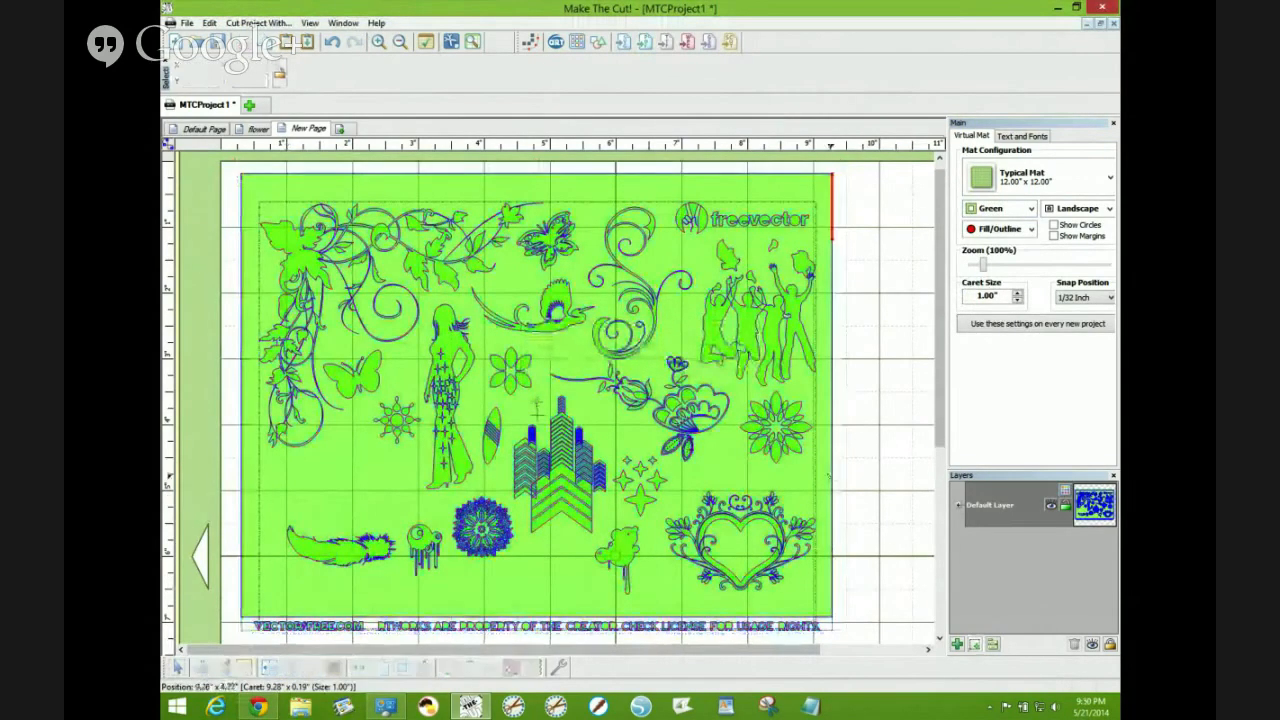
{"action": "left_click_drag", "start_coordinate": [828, 477], "coordinate": [859, 483]}
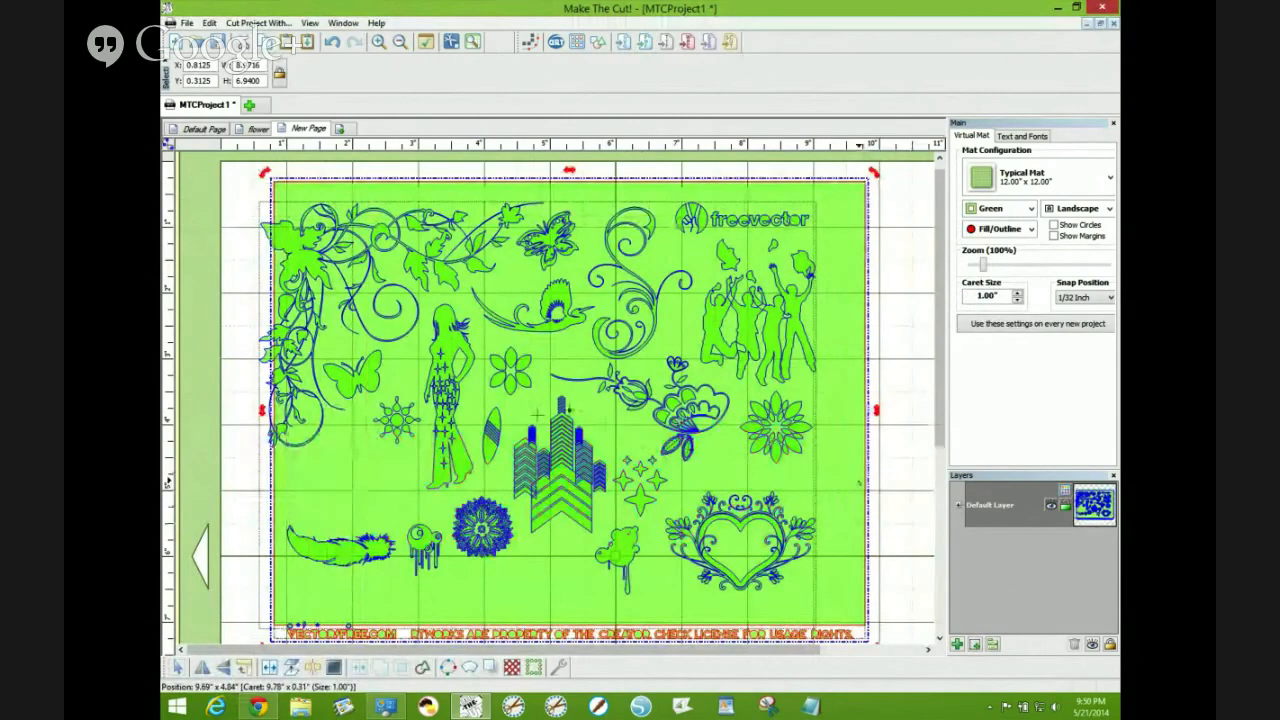
{"action": "mouse_move", "coordinate": [857, 468]}
{"action": "left_mouse_down"}
{"action": "mouse_move", "coordinate": [879, 503]}
{"action": "mouse_move", "coordinate": [880, 476]}
{"action": "left_mouse_up"}
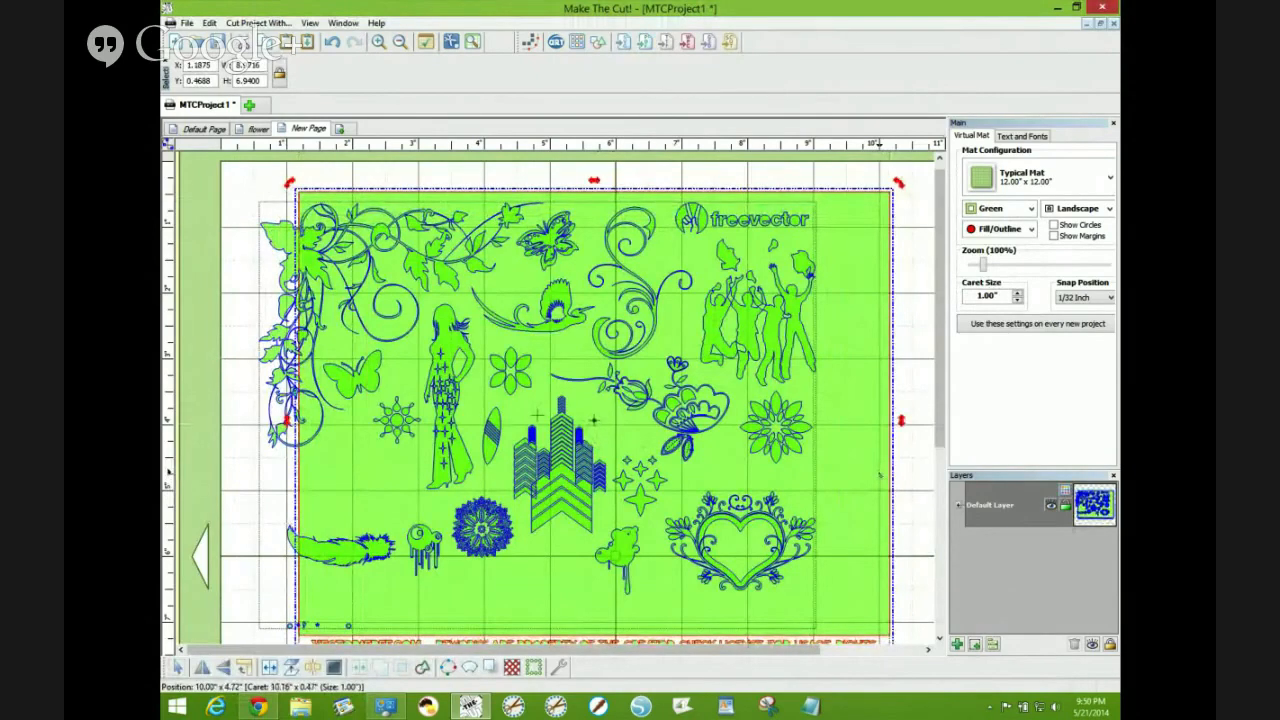
{"action": "key", "text": "Delete"}
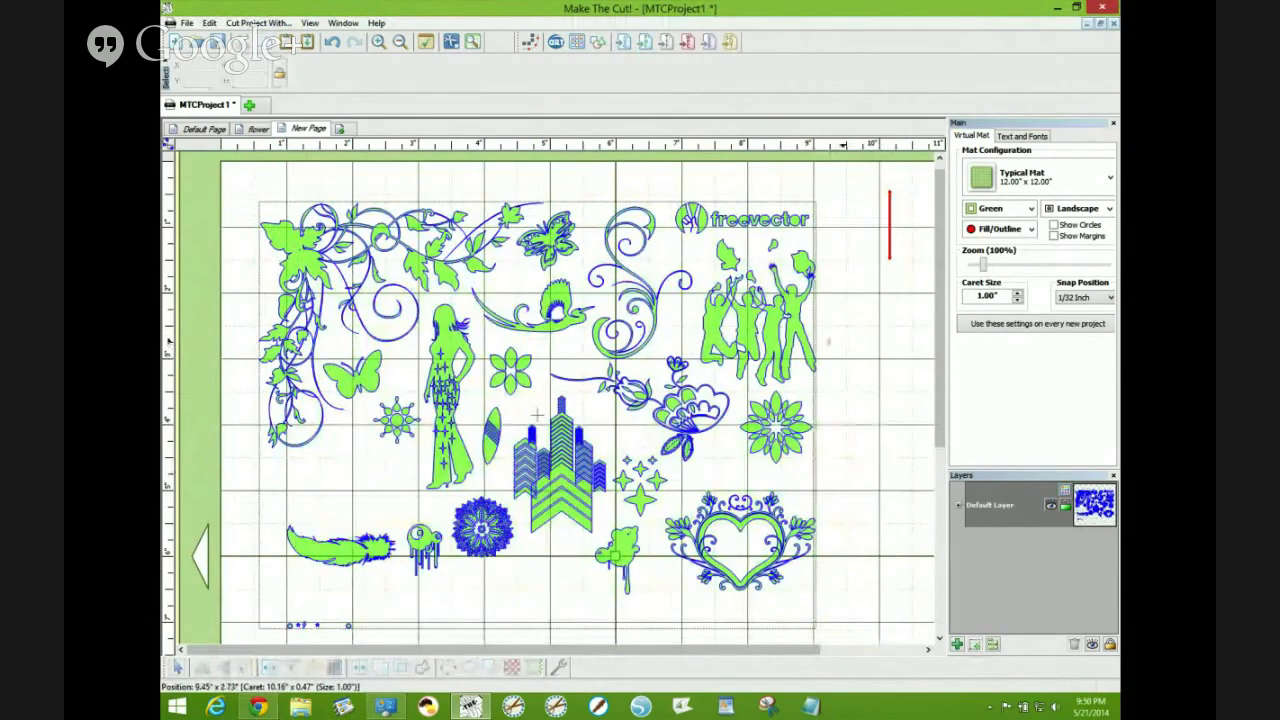
- Select the remaining artwork and split the group into separate shapes
{"action": "left_click", "coordinate": [537, 413]}
{"action": "left_click_drag", "start_coordinate": [537, 413], "coordinate": [523, 390]}
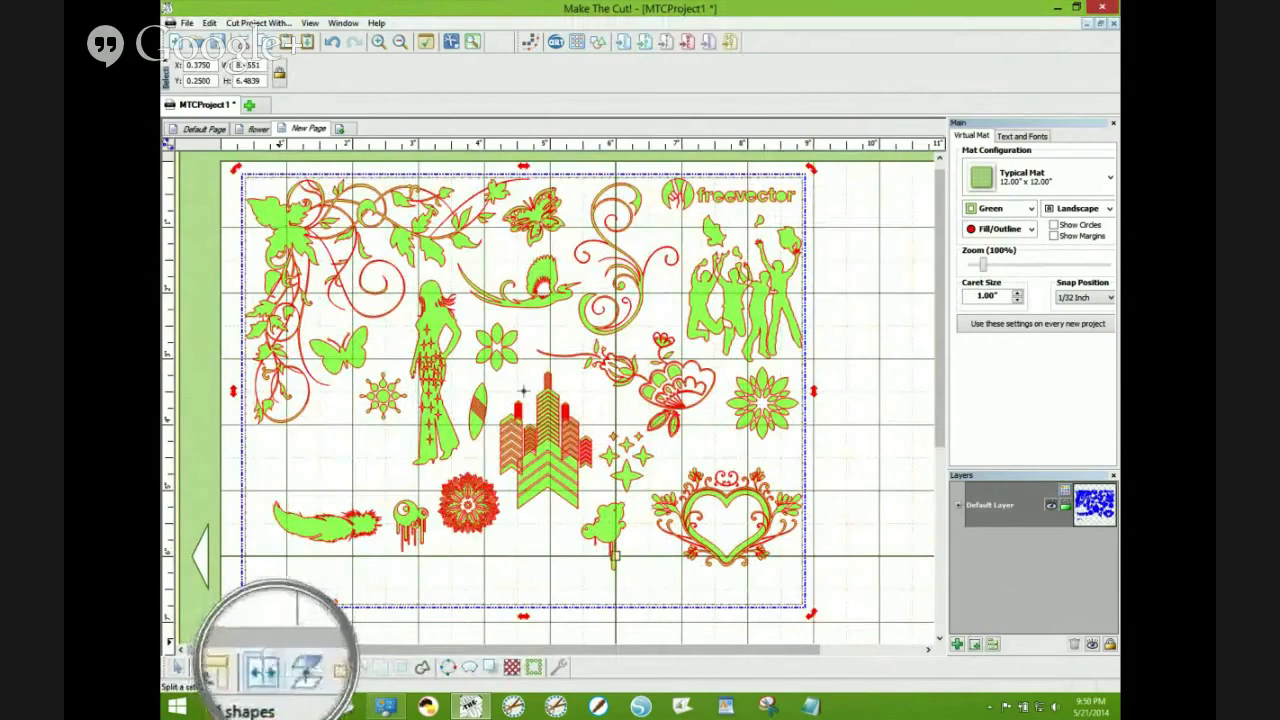
{"action": "left_click", "coordinate": [268, 667]}
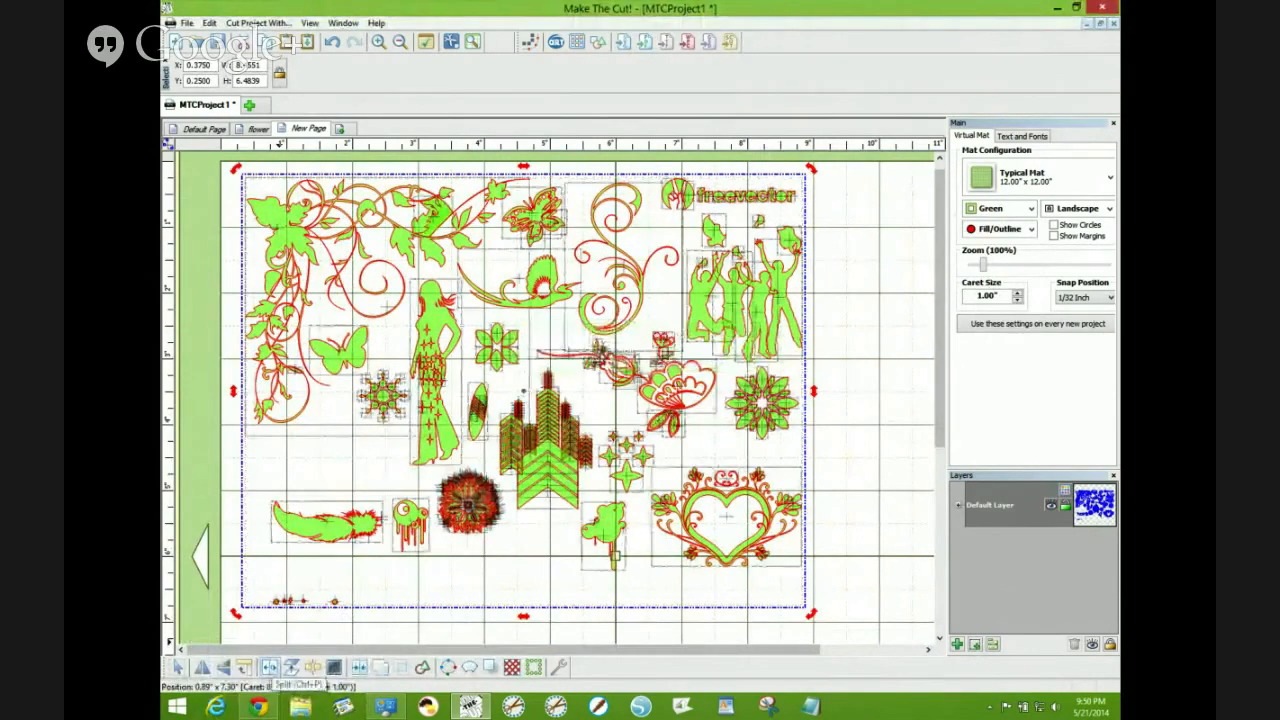
- Marquee-select the pieces of the flower on the right and join them into one shape
{"action": "left_click", "coordinate": [834, 373]}
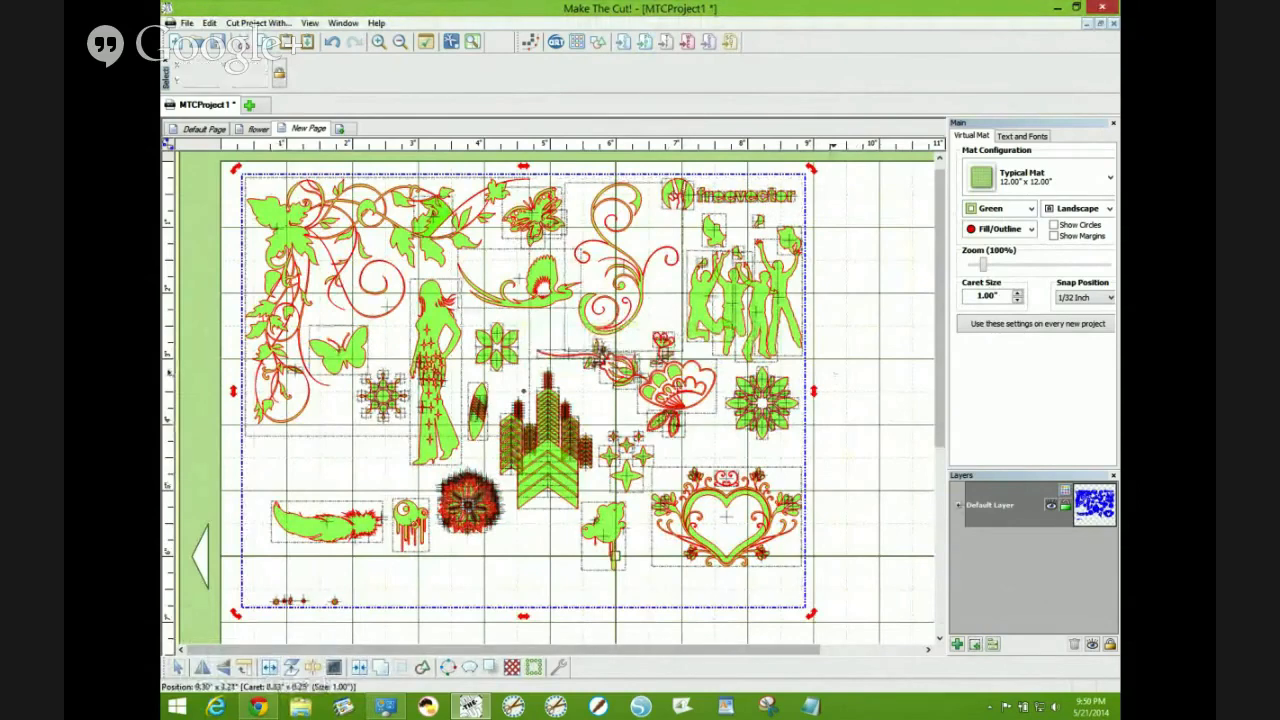
{"action": "mouse_move", "coordinate": [785, 385]}
{"action": "left_mouse_down"}
{"action": "mouse_move", "coordinate": [797, 375]}
{"action": "mouse_move", "coordinate": [779, 386]}
{"action": "left_mouse_up"}
{"action": "left_click_drag", "start_coordinate": [833, 347], "coordinate": [711, 460]}
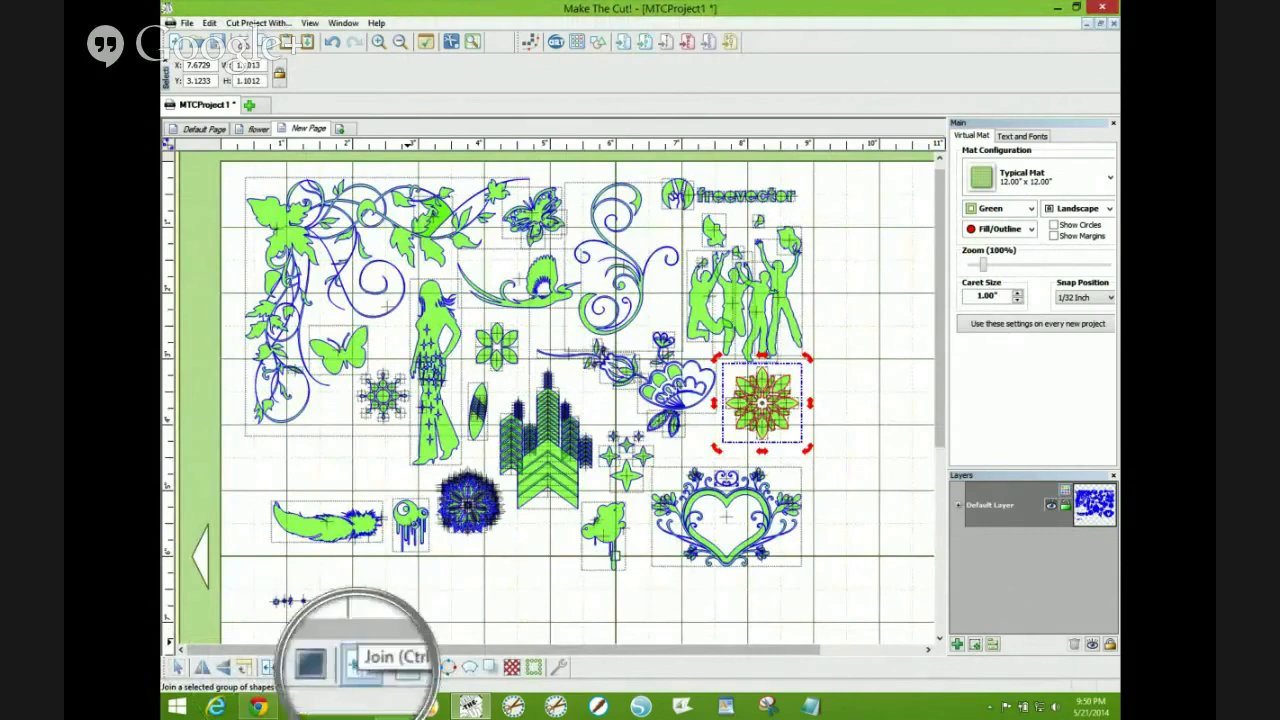
{"action": "left_click", "coordinate": [362, 667]}
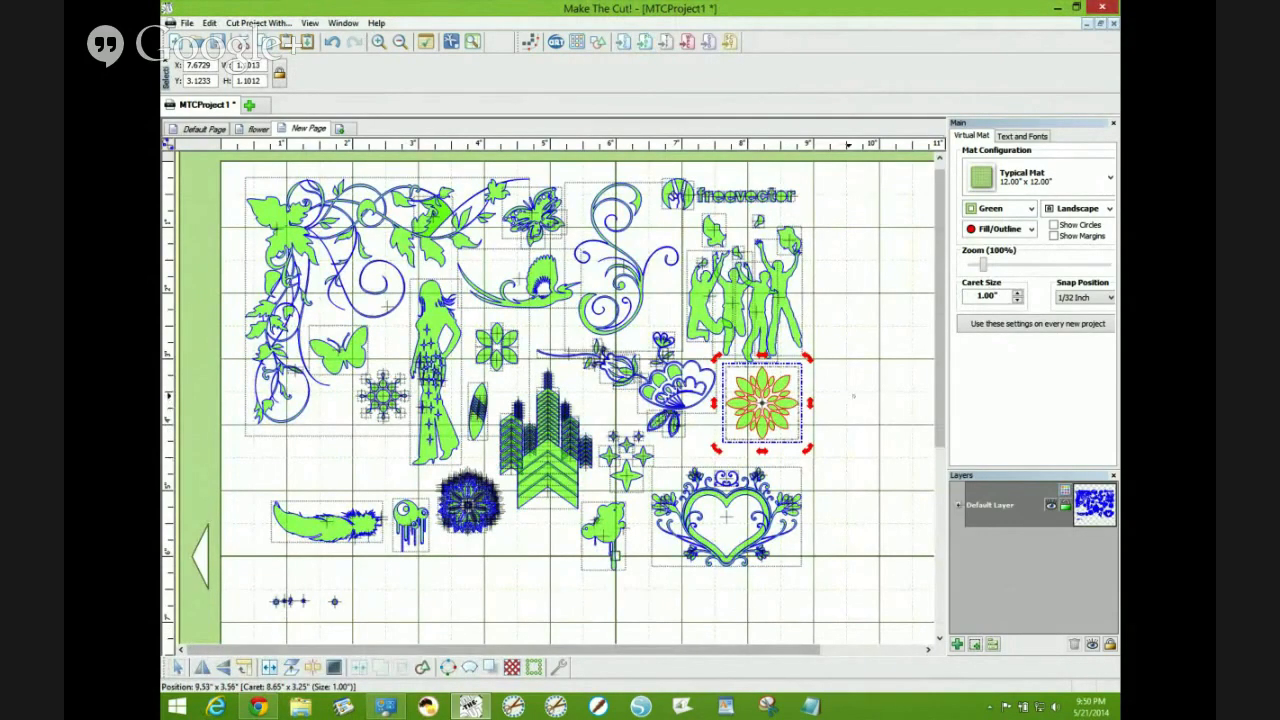
{"action": "left_click", "coordinate": [857, 395]}
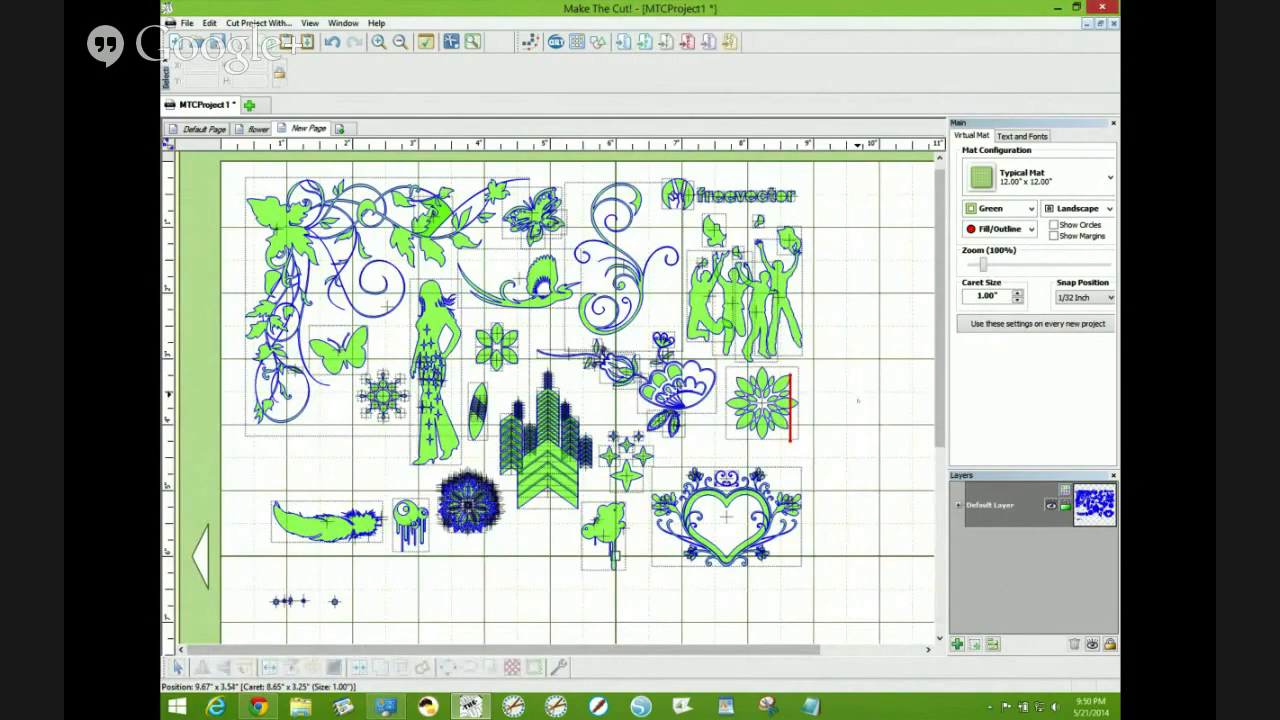